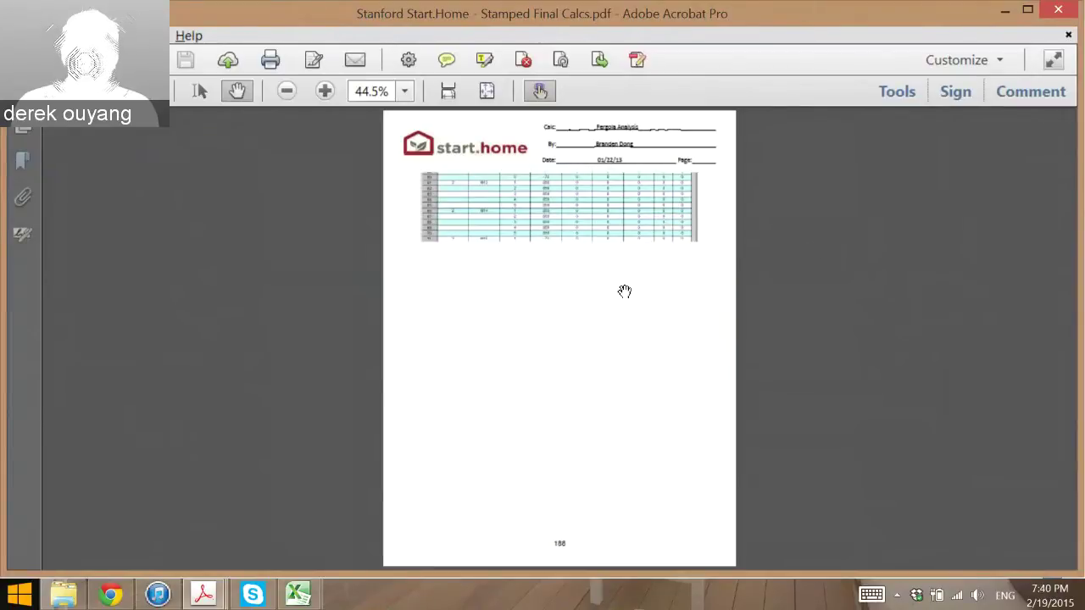
- Close the Stamped Final Calcs PDF and switch to the Session 6 workbook in Excel, showing the whole page
{"action": "left_click", "coordinate": [1051, 16]}
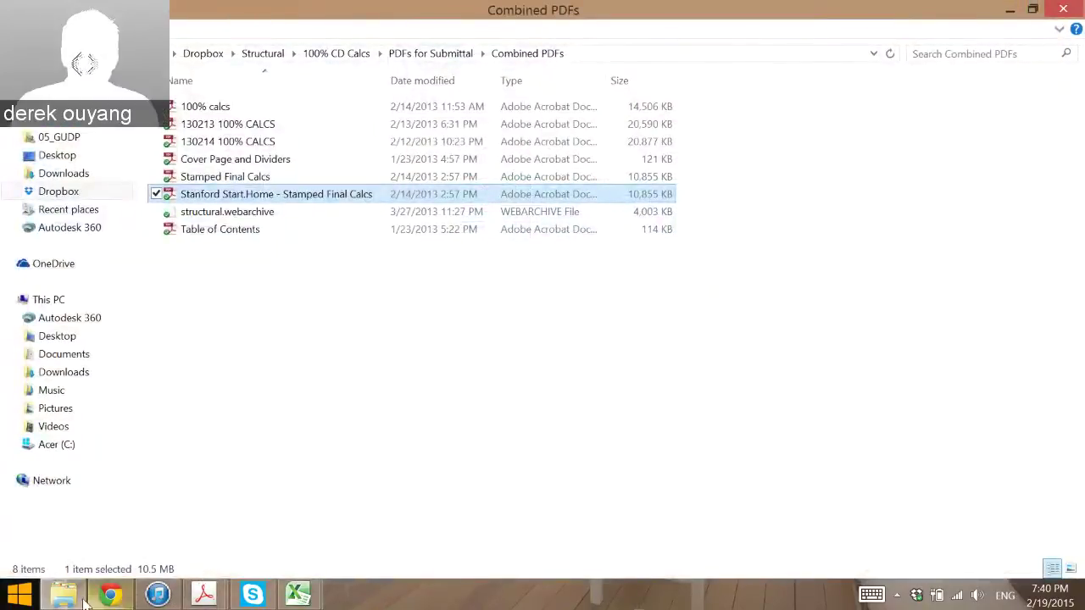
{"action": "mouse_move", "coordinate": [310, 599]}
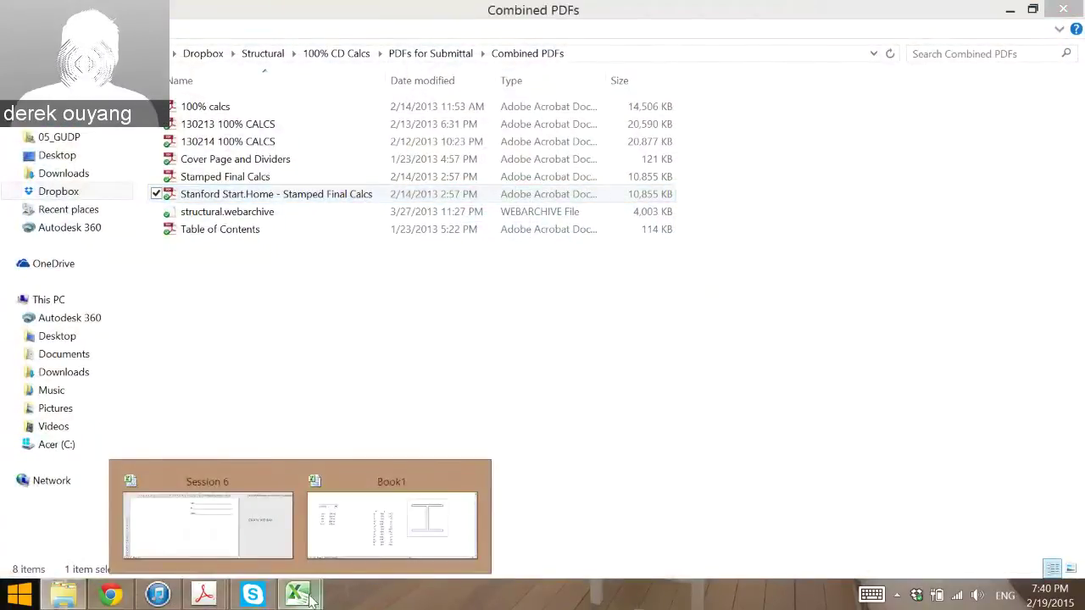
{"action": "left_click", "coordinate": [239, 527]}
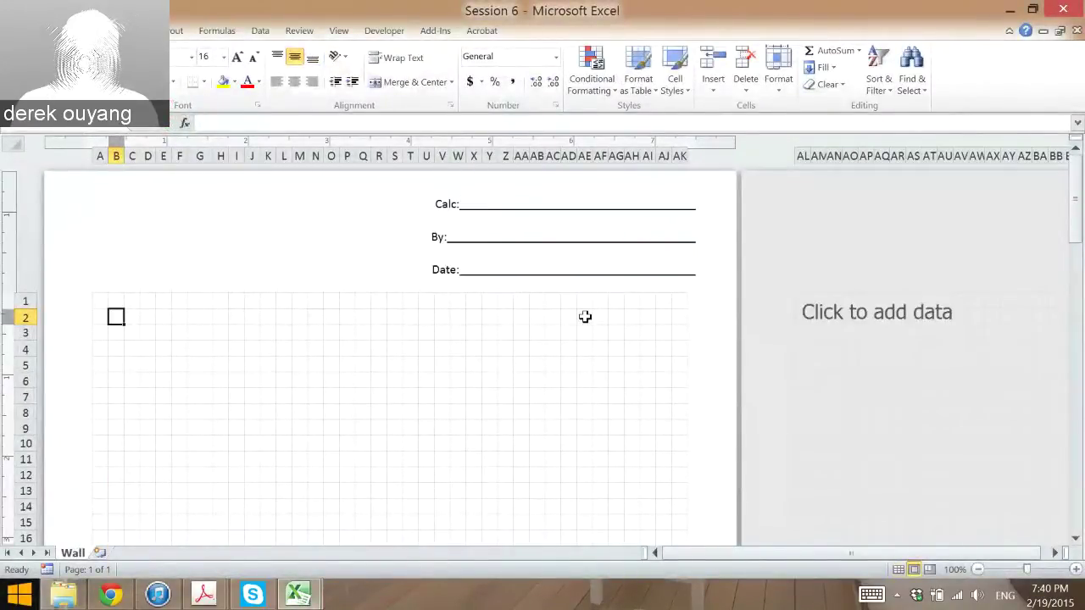
{"action": "scroll", "coordinate": [588, 313], "scroll_direction": "down", "scroll_amount": 4}
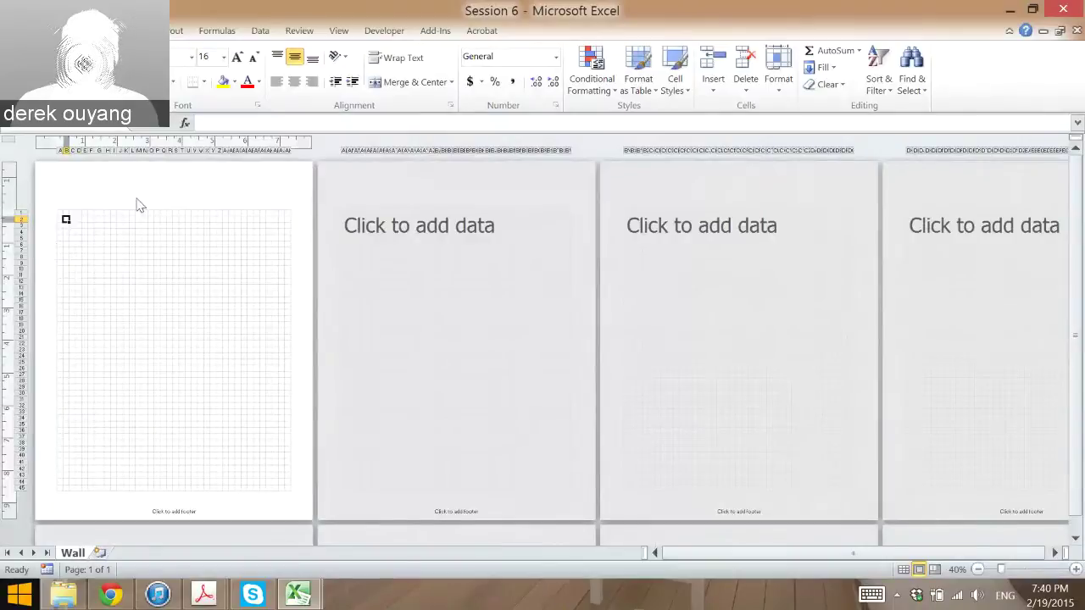
- Examine the Wall sheet's blank calculation template, including its Calc, By and Date header, square grid and adjacent pages
{"action": "left_click_drag", "start_coordinate": [164, 325], "coordinate": [164, 351]}
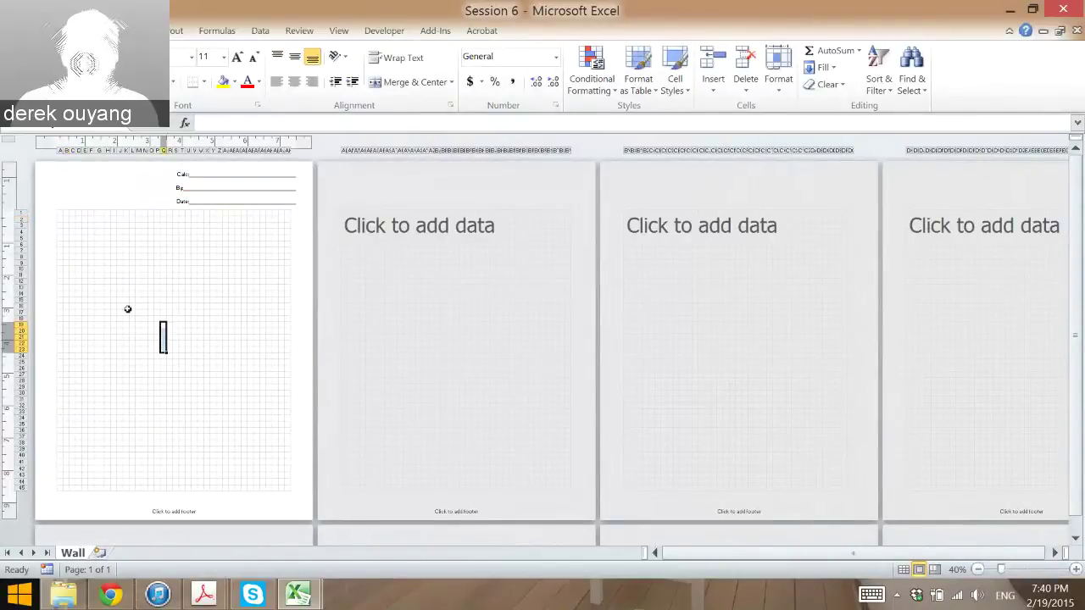
{"action": "left_click_drag", "start_coordinate": [75, 254], "coordinate": [126, 286]}
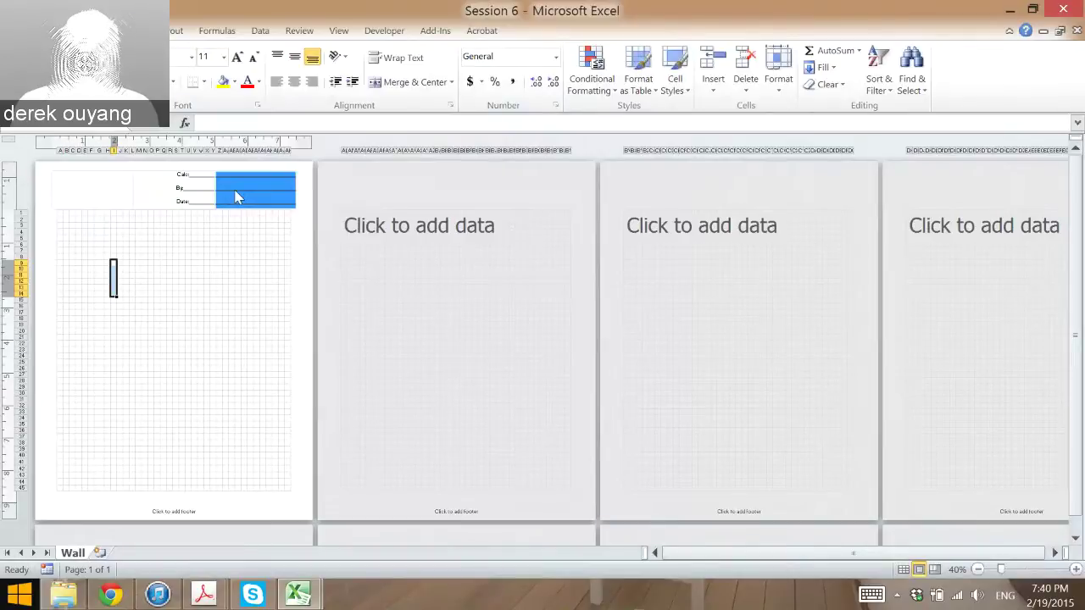
{"action": "scroll", "coordinate": [266, 303], "scroll_direction": "down", "scroll_amount": 3}
{"action": "scroll", "coordinate": [262, 317], "scroll_direction": "up", "scroll_amount": 3}
{"action": "left_click_drag", "start_coordinate": [401, 330], "coordinate": [403, 357]}
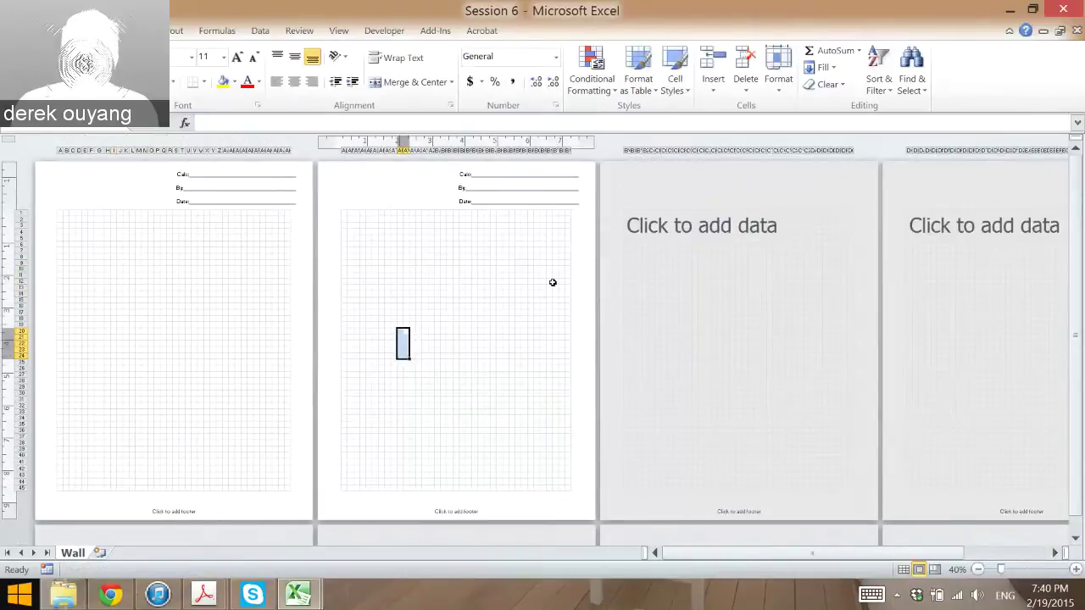
{"action": "left_click", "coordinate": [773, 285]}
{"action": "left_click", "coordinate": [452, 296]}
{"action": "left_click", "coordinate": [188, 294]}
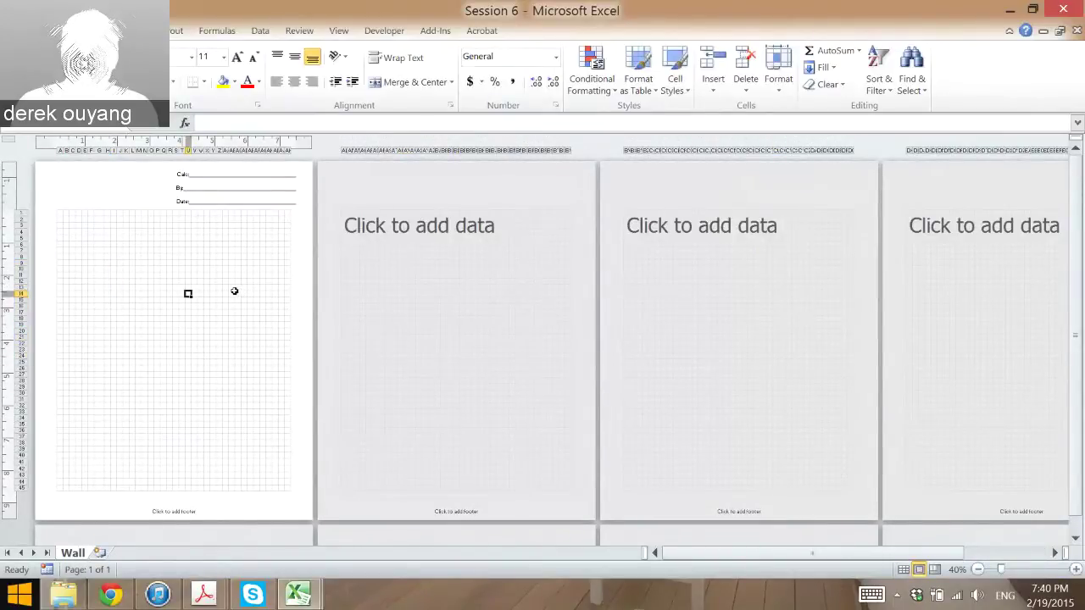
{"action": "left_click_drag", "start_coordinate": [128, 244], "coordinate": [90, 236]}
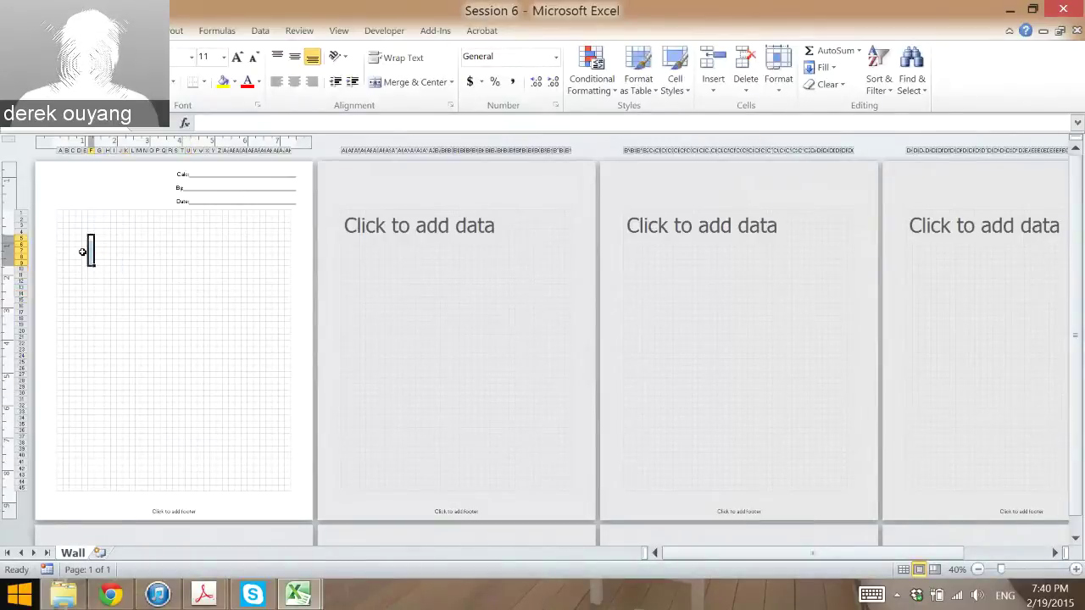
{"action": "scroll", "coordinate": [82, 252], "scroll_direction": "up", "scroll_amount": 2}
{"action": "scroll", "coordinate": [201, 245], "scroll_direction": "up", "scroll_amount": 3}
{"action": "left_click", "coordinate": [95, 265]}
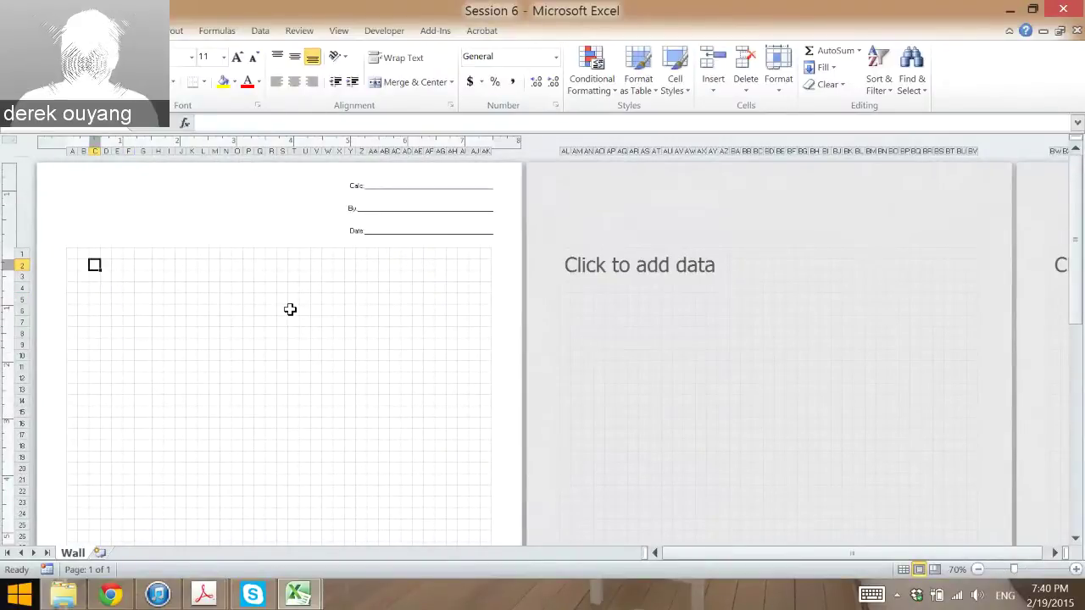
{"action": "scroll", "coordinate": [291, 308], "scroll_direction": "down", "scroll_amount": 4}
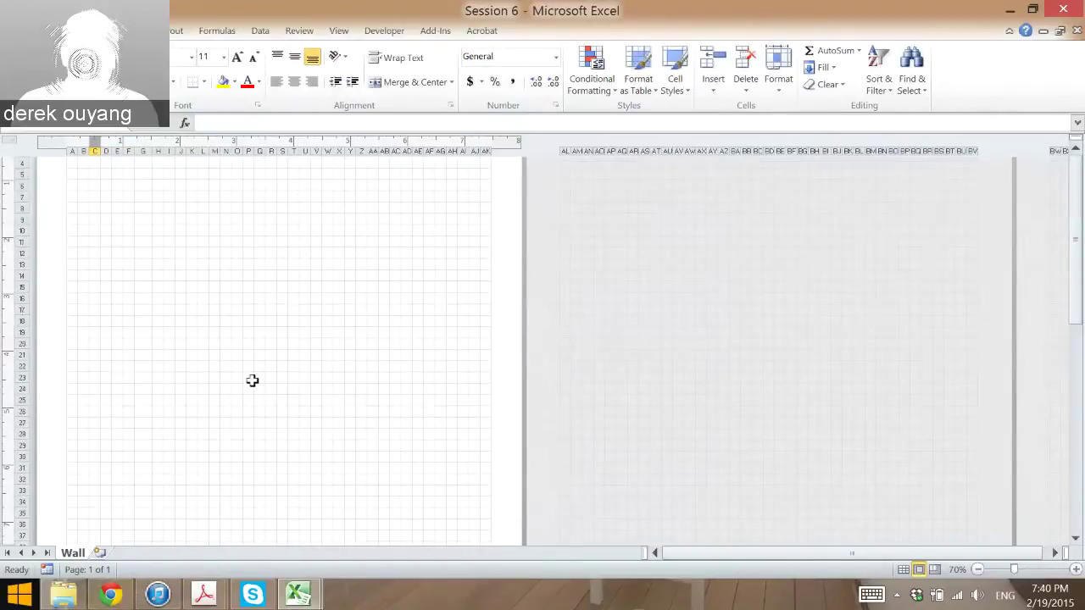
{"action": "scroll", "coordinate": [284, 338], "scroll_direction": "up", "scroll_amount": 4}
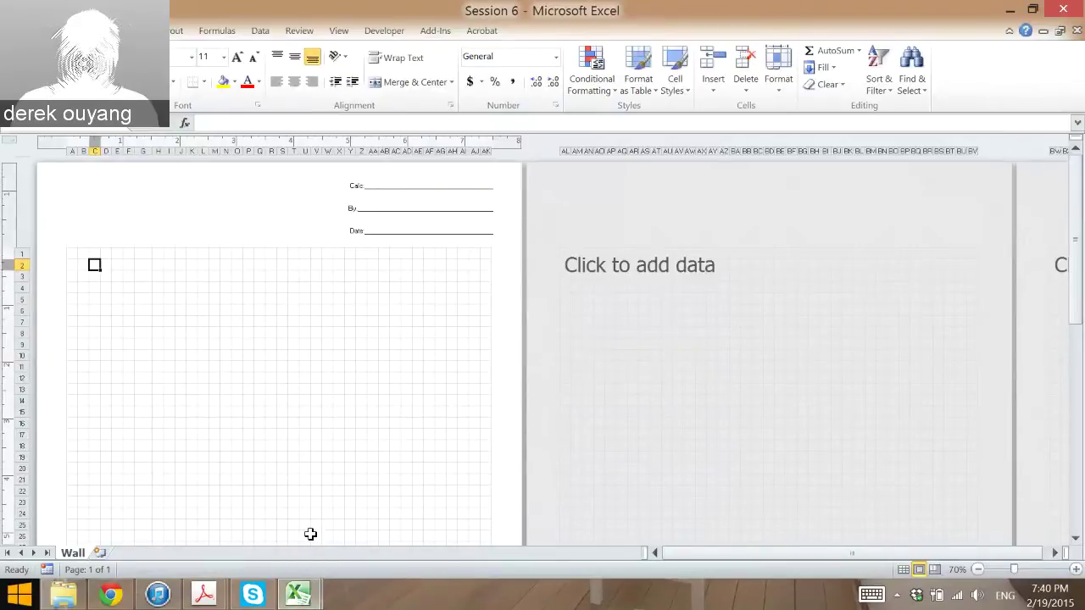
- Switch to the Book1 workbook and examine the steel section's properties, coordinate table and cross-section chart on Sheet2
{"action": "left_click", "coordinate": [298, 593]}
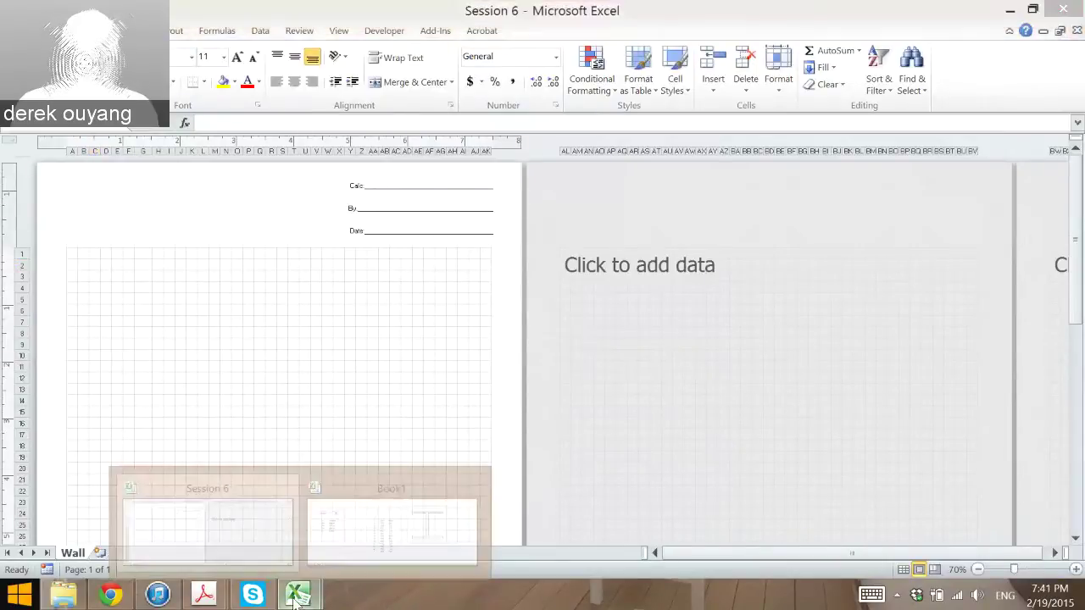
{"action": "left_click", "coordinate": [110, 595]}
{"action": "left_click", "coordinate": [298, 593]}
{"action": "left_click", "coordinate": [368, 564]}
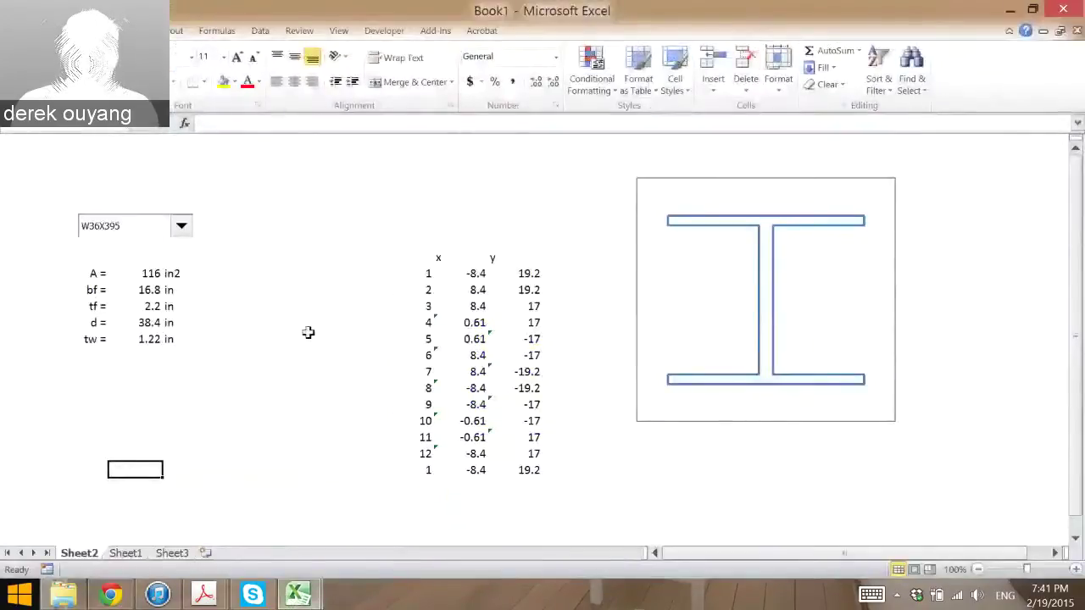
{"action": "scroll", "coordinate": [467, 254], "scroll_direction": "down", "scroll_amount": 2, "text": "ctrl"}
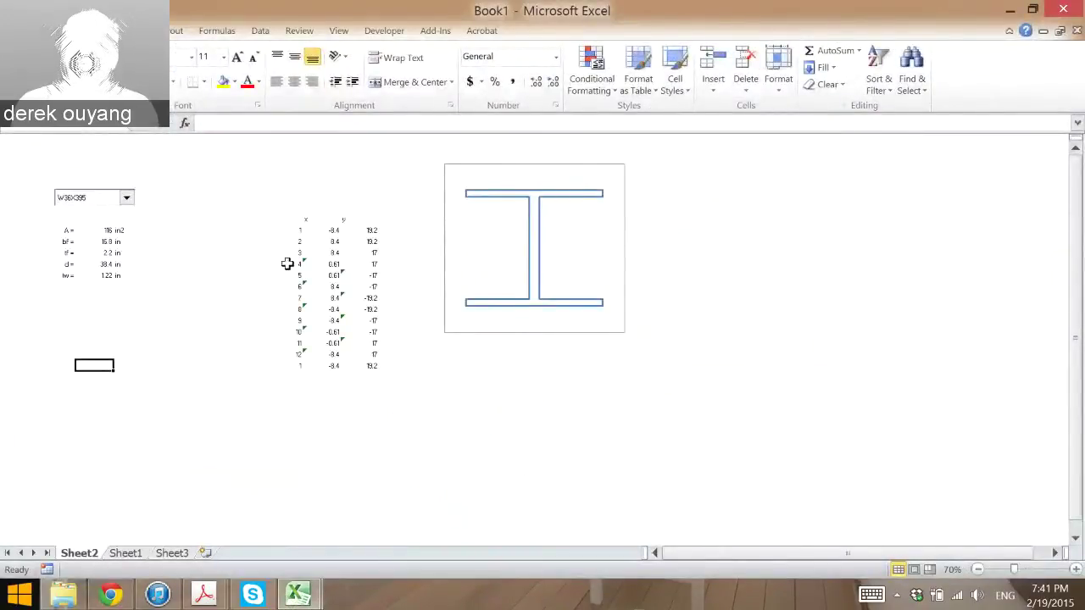
{"action": "scroll", "coordinate": [229, 310], "scroll_direction": "up", "scroll_amount": 2, "text": "ctrl"}
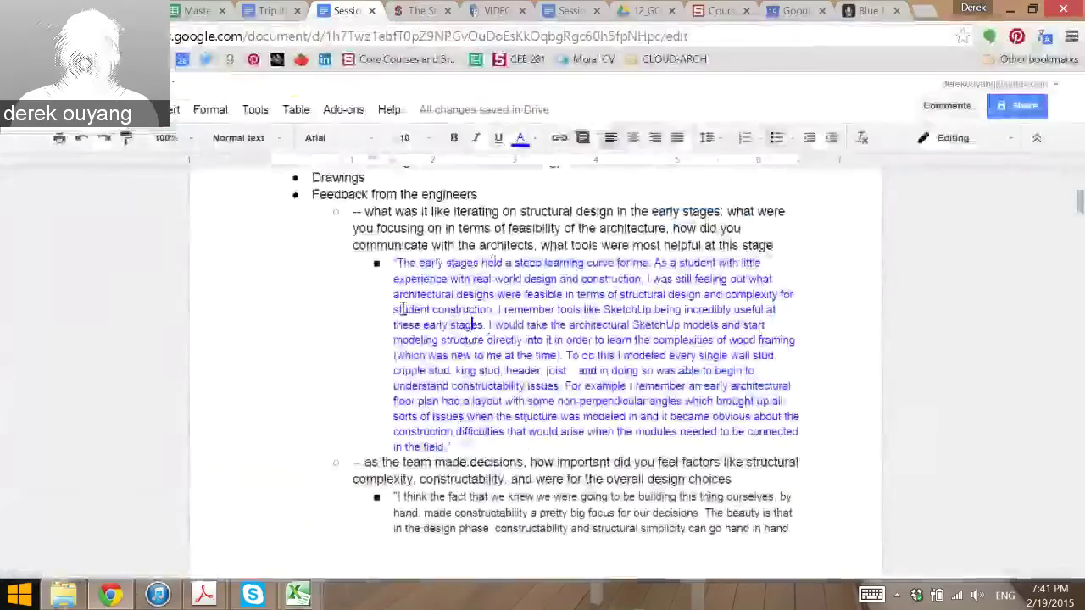
- Review the session notes in Chrome from the Solar Decathlon project outline through to the Excel beam design section
{"action": "scroll", "coordinate": [462, 276], "scroll_direction": "down", "scroll_amount": 10}
{"action": "scroll", "coordinate": [461, 275], "scroll_direction": "down", "scroll_amount": 10}
{"action": "scroll", "coordinate": [497, 342], "scroll_direction": "up", "scroll_amount": 6}
{"action": "scroll", "coordinate": [497, 342], "scroll_direction": "up", "scroll_amount": 10}
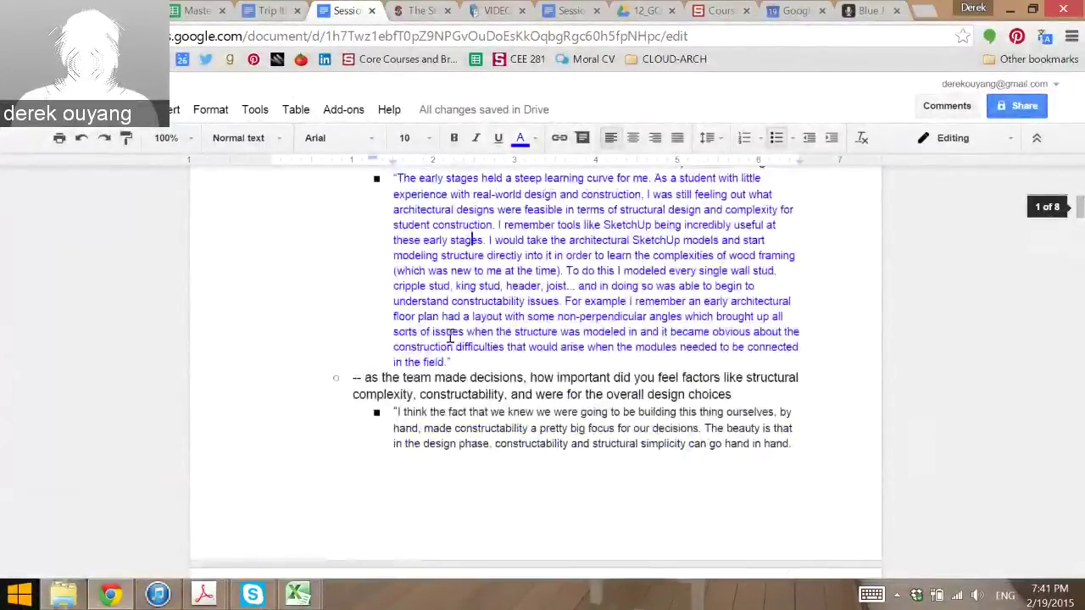
{"action": "scroll", "coordinate": [450, 336], "scroll_direction": "up", "scroll_amount": 1}
{"action": "scroll", "coordinate": [449, 343], "scroll_direction": "up", "scroll_amount": 1}
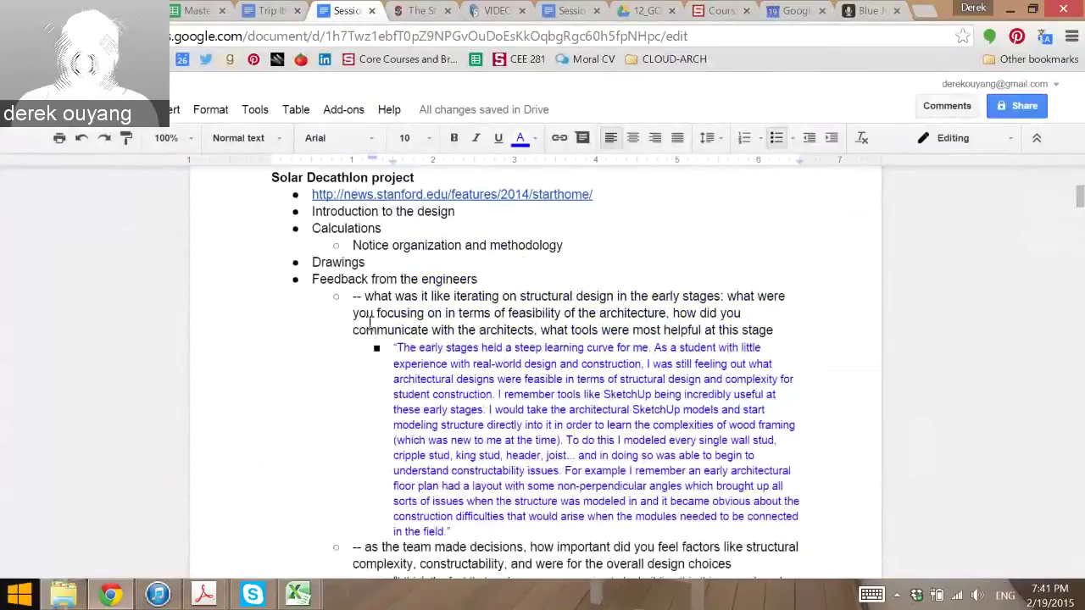
{"action": "left_click_drag", "start_coordinate": [356, 245], "coordinate": [566, 243]}
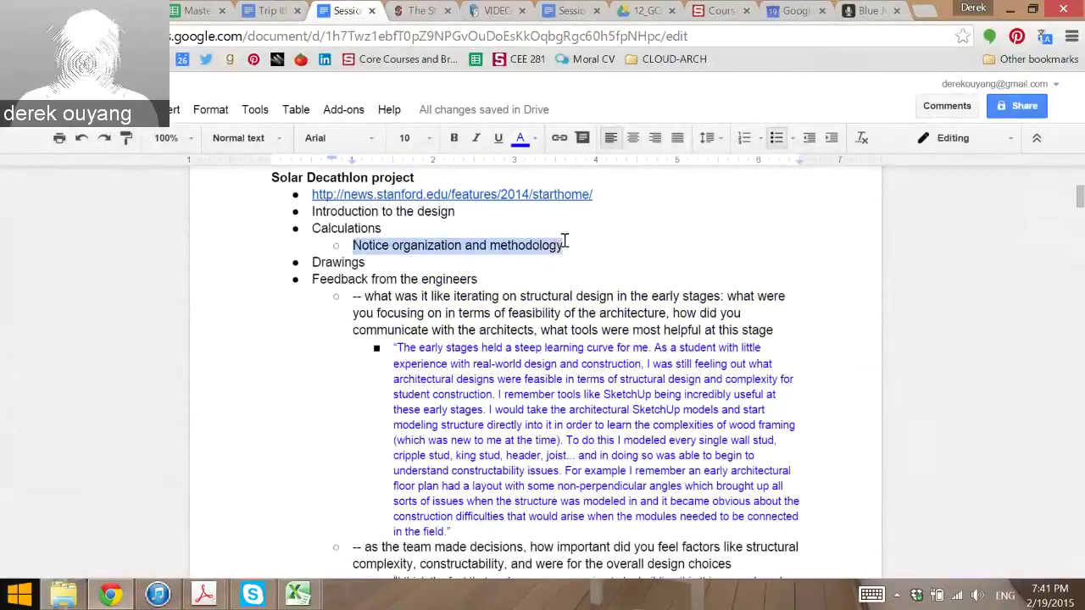
{"action": "left_click", "coordinate": [604, 254]}
{"action": "left_click", "coordinate": [377, 262]}
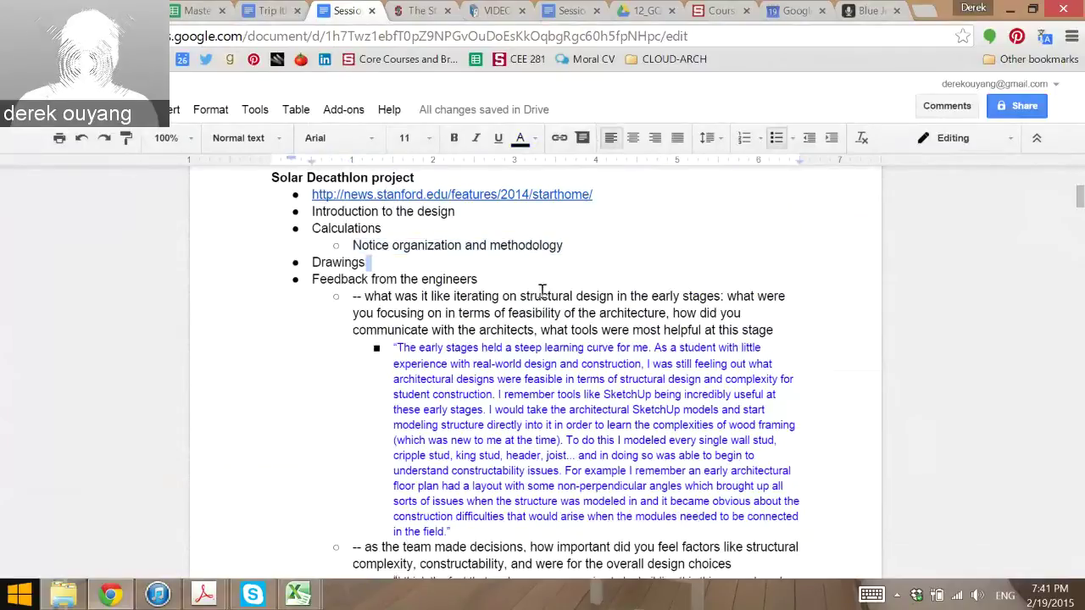
{"action": "scroll", "coordinate": [543, 290], "scroll_direction": "down", "scroll_amount": 20}
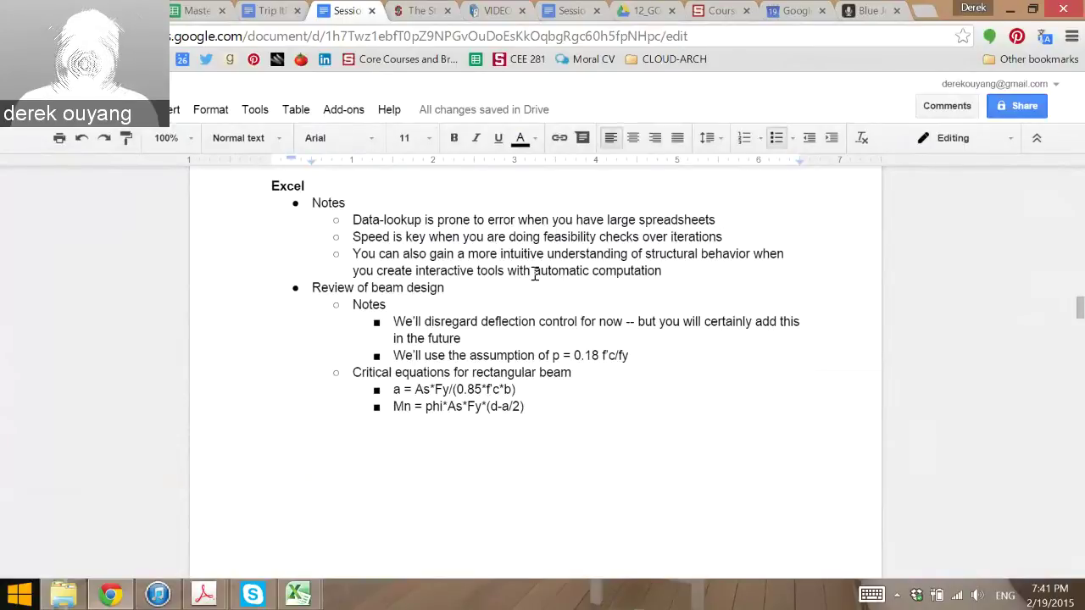
- Switch to the Book1 workbook in Excel and select the W36X652 section for the property lookup and cross-section chart
{"action": "mouse_move", "coordinate": [296, 594]}
{"action": "left_click", "coordinate": [349, 526]}
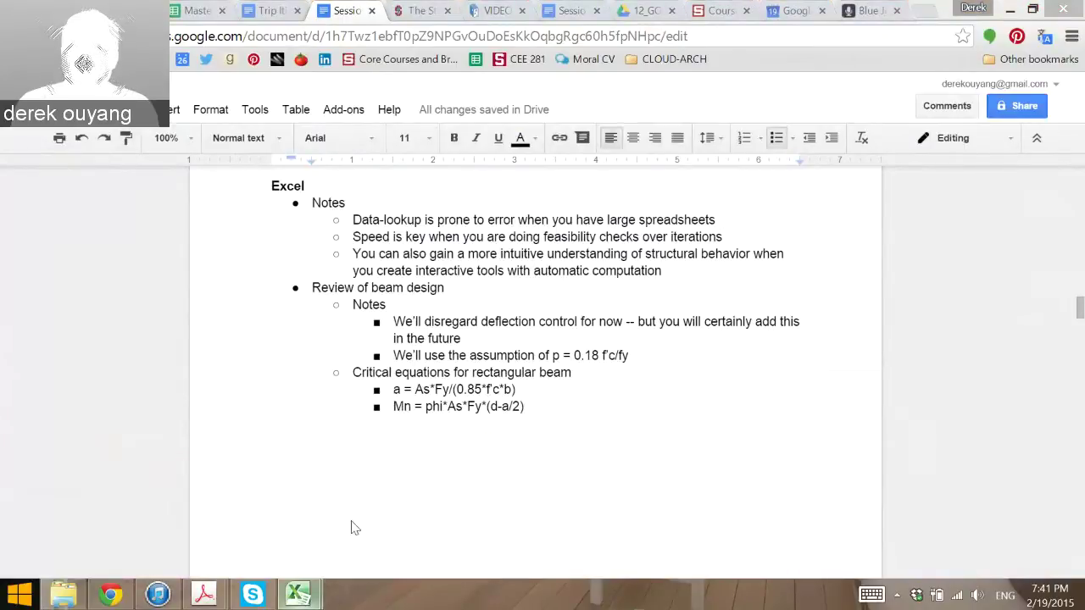
{"action": "left_click", "coordinate": [166, 232]}
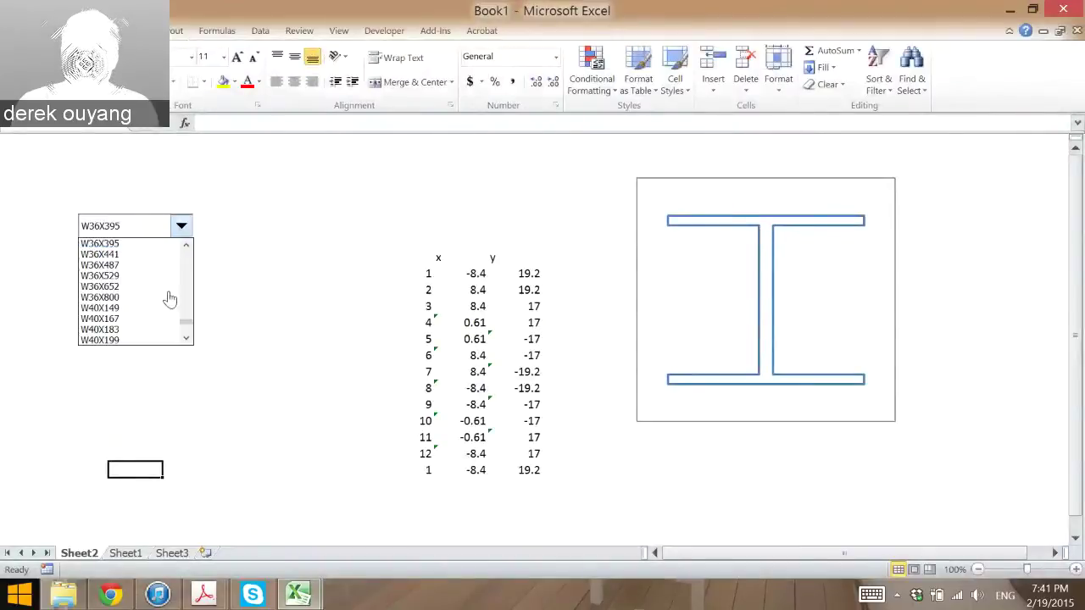
{"action": "left_click", "coordinate": [121, 290]}
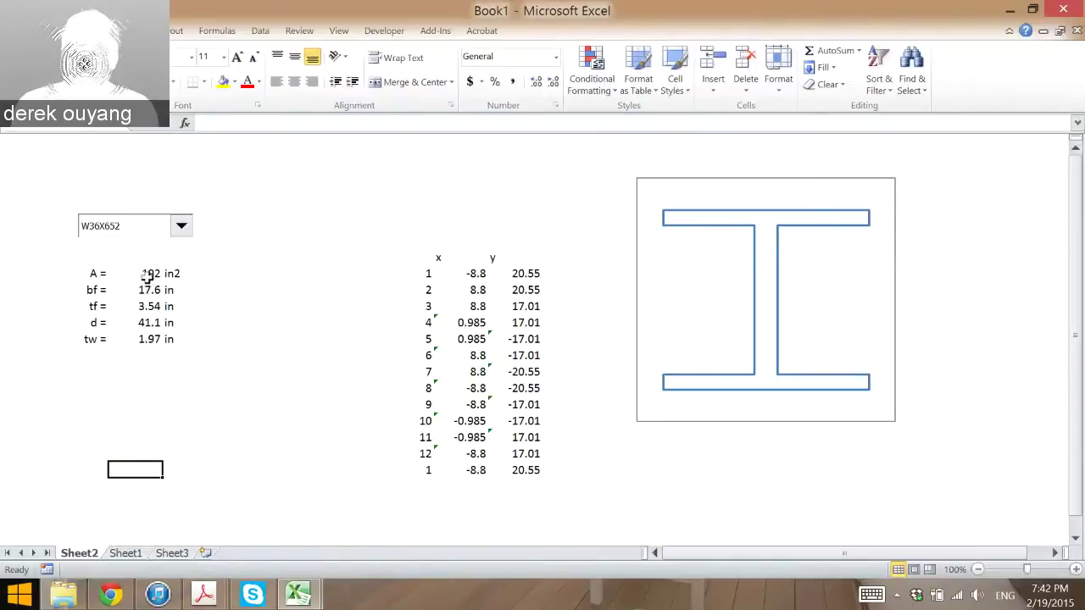
{"action": "left_click", "coordinate": [198, 321]}
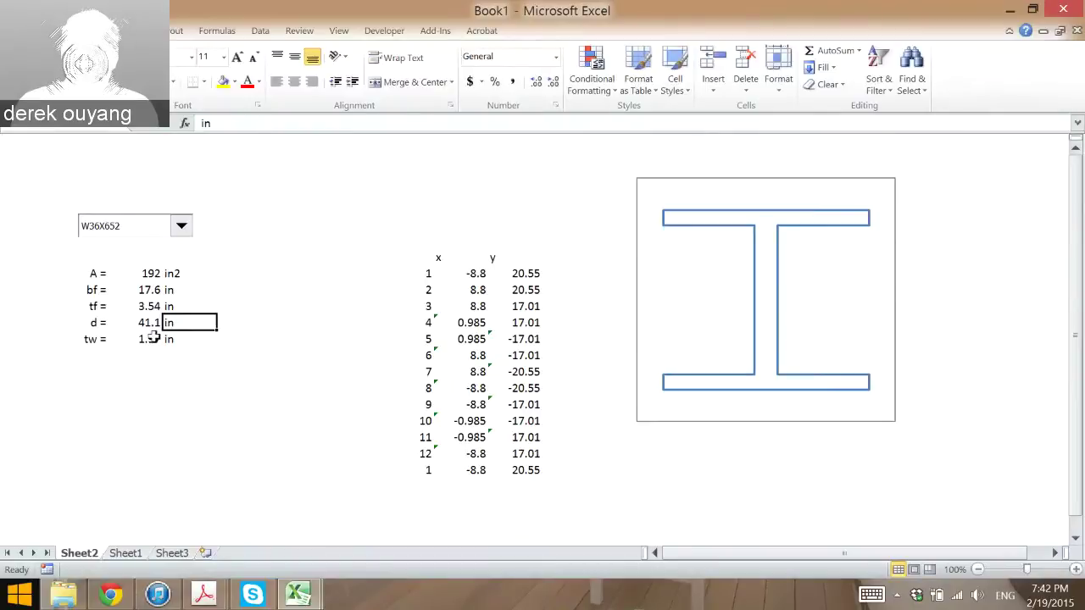
- Switch to the session notes in Chrome and examine Table A-1 on nominal properties of standard reinforcing bars
{"action": "left_click", "coordinate": [110, 595]}
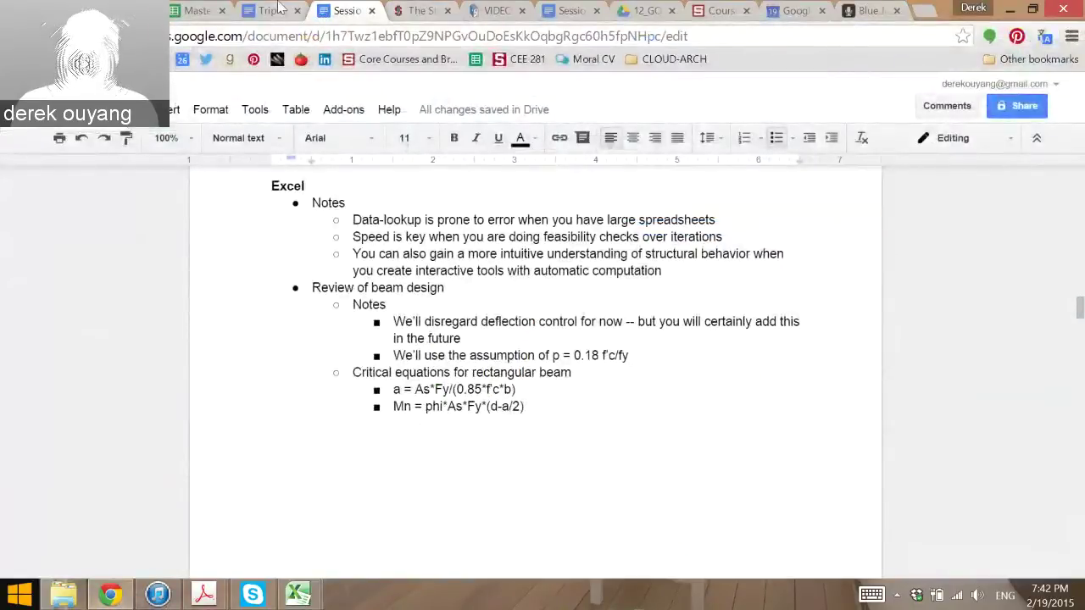
{"action": "scroll", "coordinate": [420, 358], "scroll_direction": "down", "scroll_amount": 10}
{"action": "scroll", "coordinate": [420, 358], "scroll_direction": "down", "scroll_amount": 2}
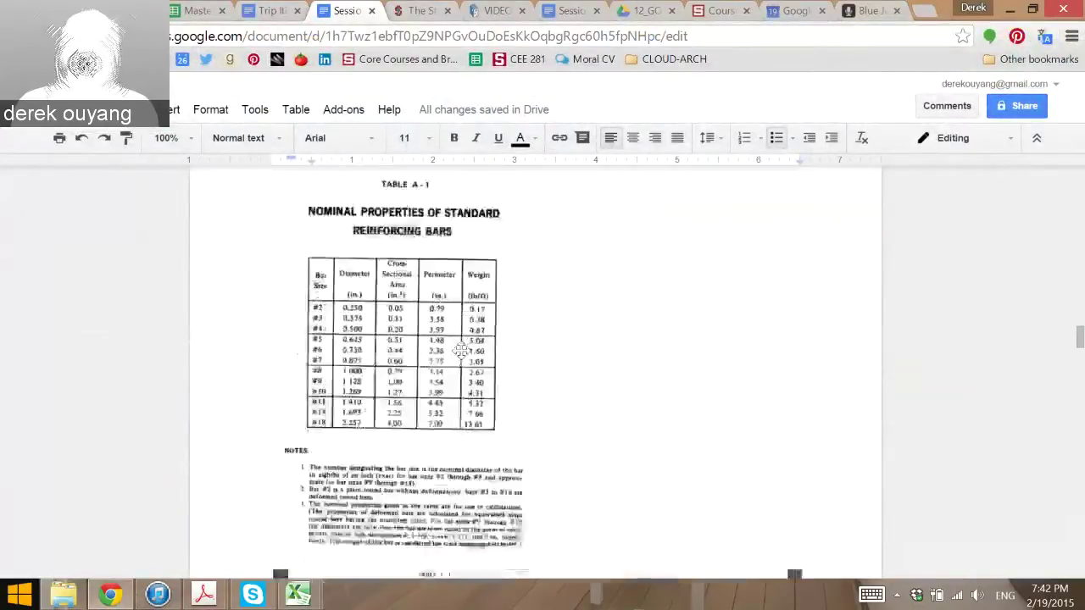
{"action": "scroll", "coordinate": [580, 337], "scroll_direction": "down", "scroll_amount": 1}
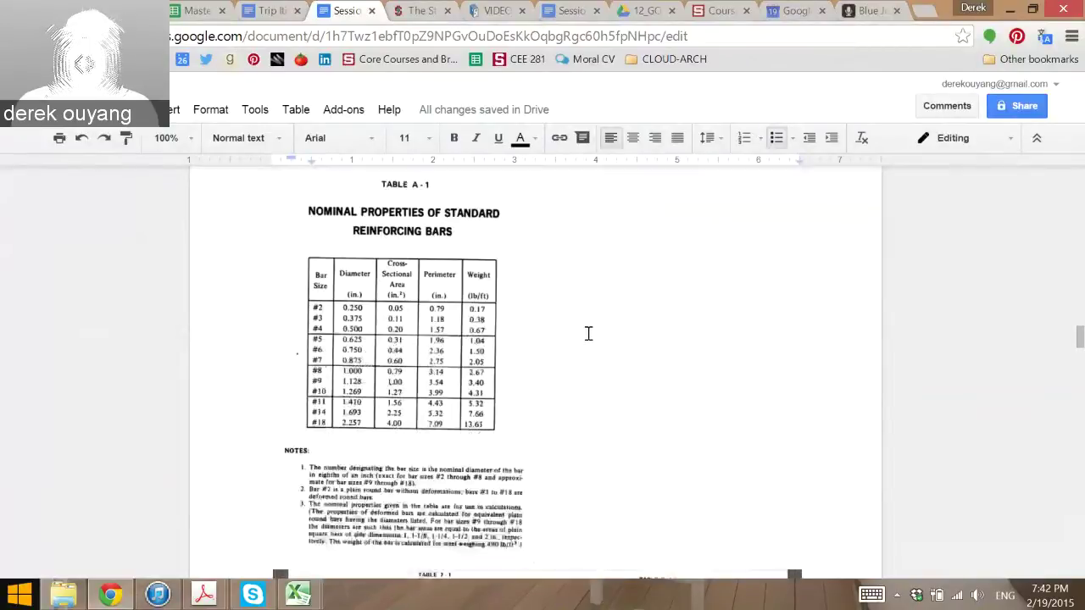
{"action": "scroll", "coordinate": [583, 326], "scroll_direction": "down", "scroll_amount": 1}
{"action": "scroll", "coordinate": [550, 373], "scroll_direction": "up", "scroll_amount": 2}
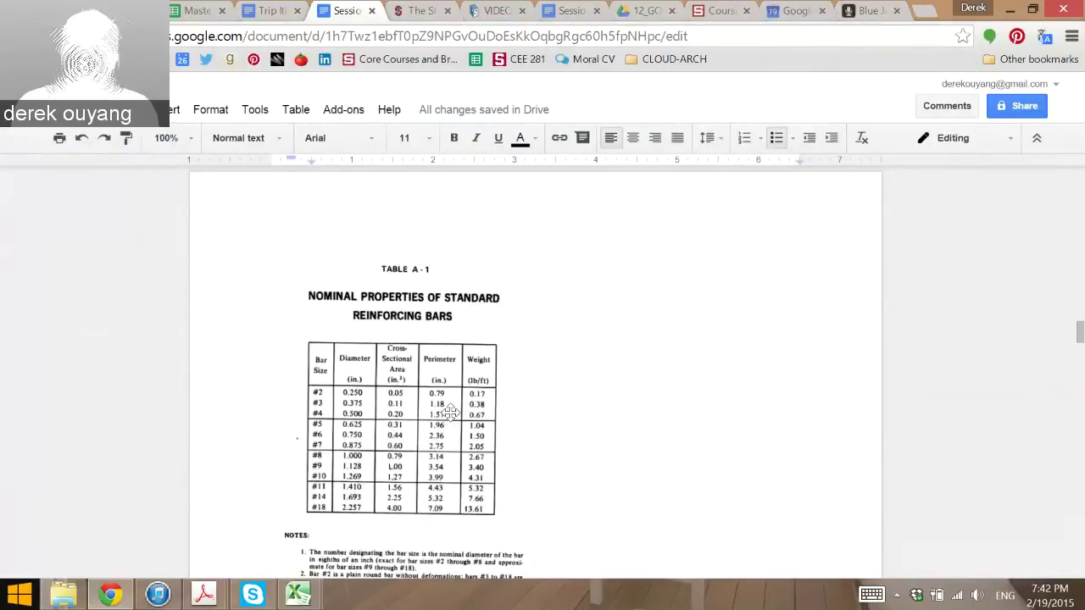
{"action": "scroll", "coordinate": [451, 412], "scroll_direction": "down", "scroll_amount": 2}
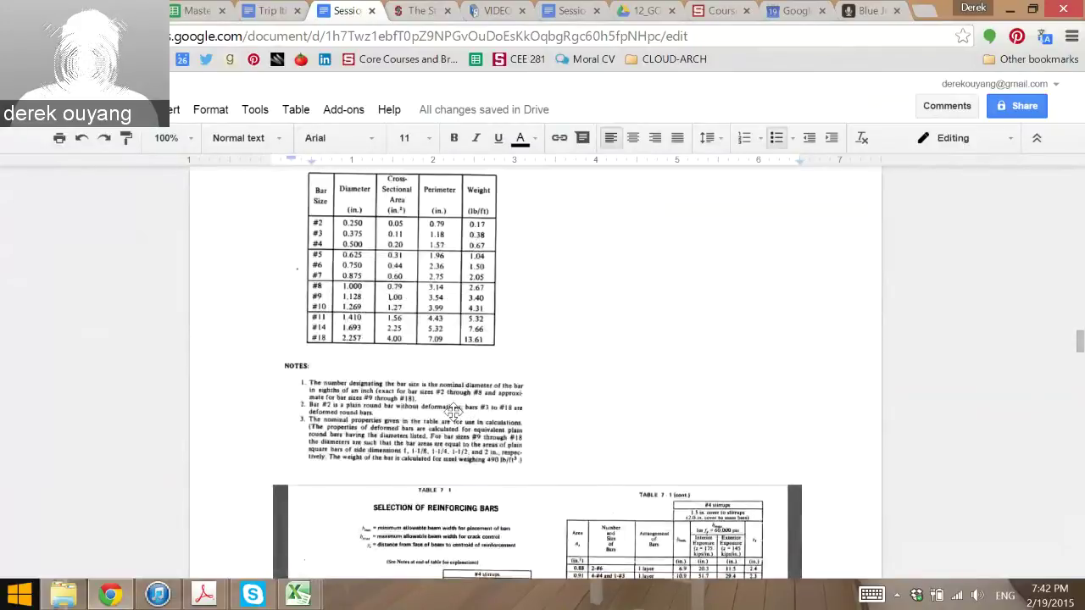
- Examine the Table 7-1 pages on selection of reinforcing bars, covering steel areas, bar combinations and layer arrangements
{"action": "scroll", "coordinate": [454, 413], "scroll_direction": "down", "scroll_amount": 10}
{"action": "scroll", "coordinate": [461, 407], "scroll_direction": "up", "scroll_amount": 4}
{"action": "scroll", "coordinate": [471, 402], "scroll_direction": "down", "scroll_amount": 3}
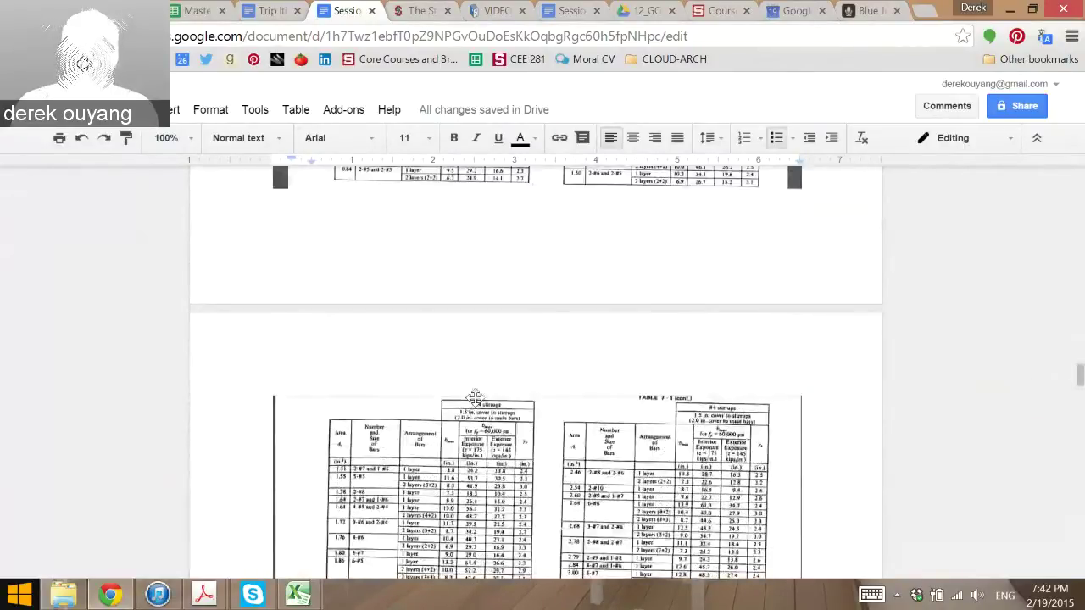
{"action": "scroll", "coordinate": [474, 396], "scroll_direction": "down", "scroll_amount": 2}
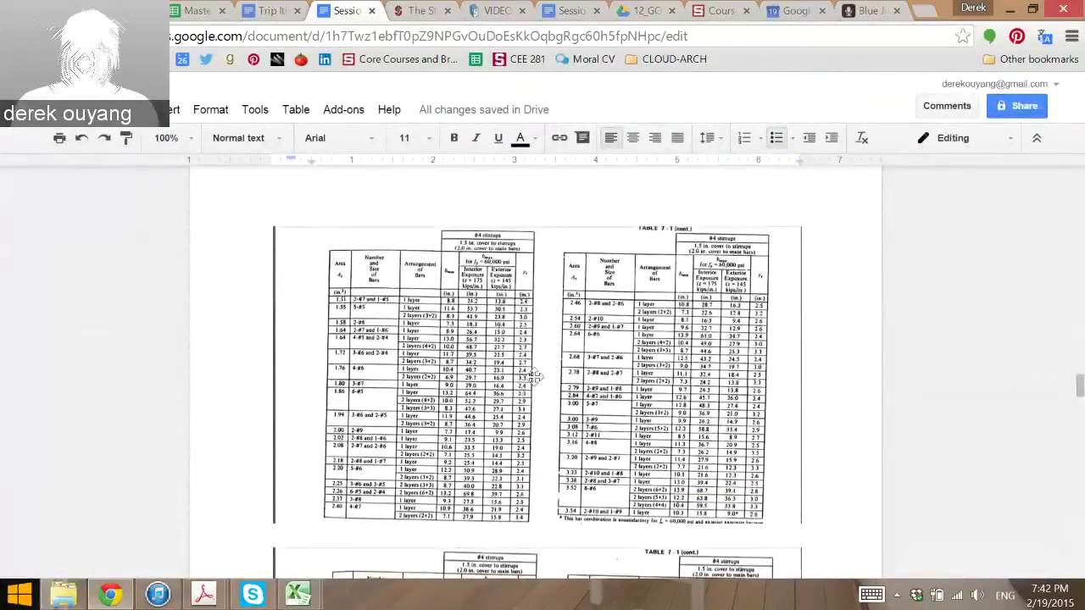
{"action": "scroll", "coordinate": [534, 376], "scroll_direction": "down", "scroll_amount": 2}
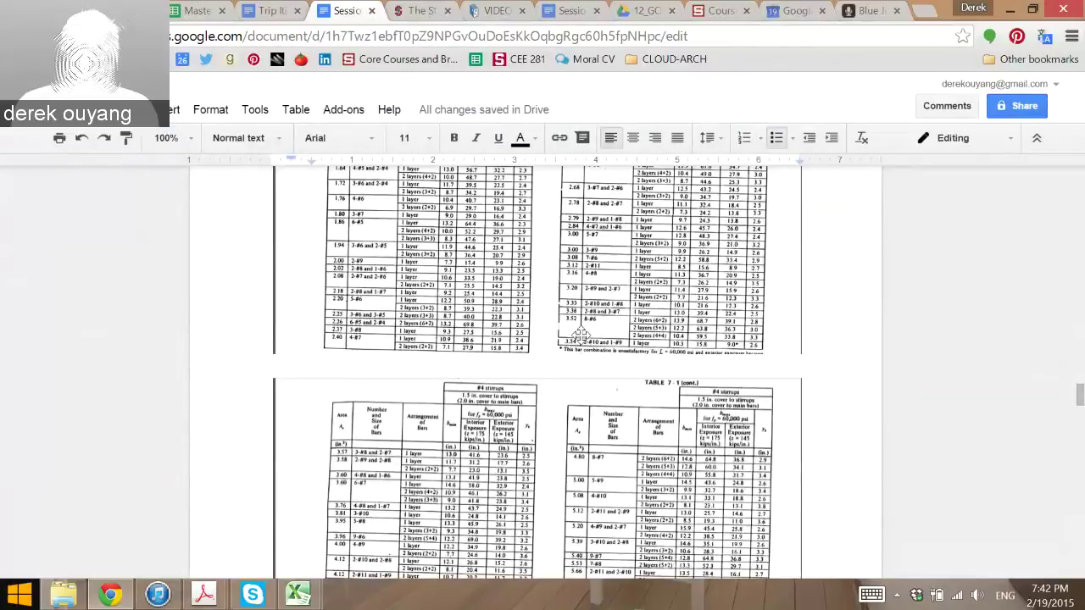
{"action": "scroll", "coordinate": [579, 336], "scroll_direction": "up", "scroll_amount": 1}
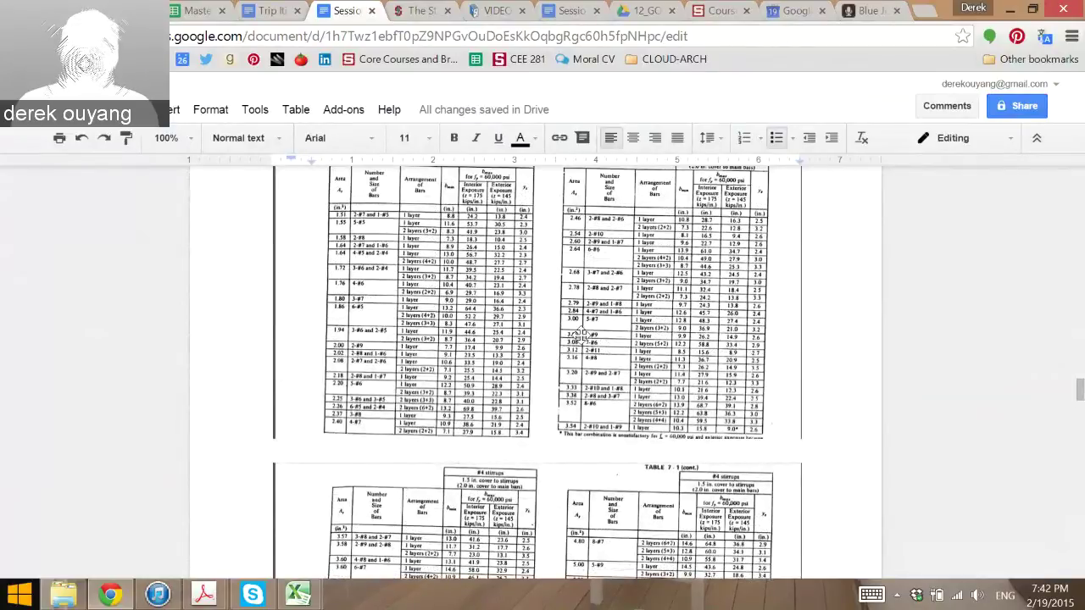
{"action": "scroll", "coordinate": [579, 337], "scroll_direction": "up", "scroll_amount": 1}
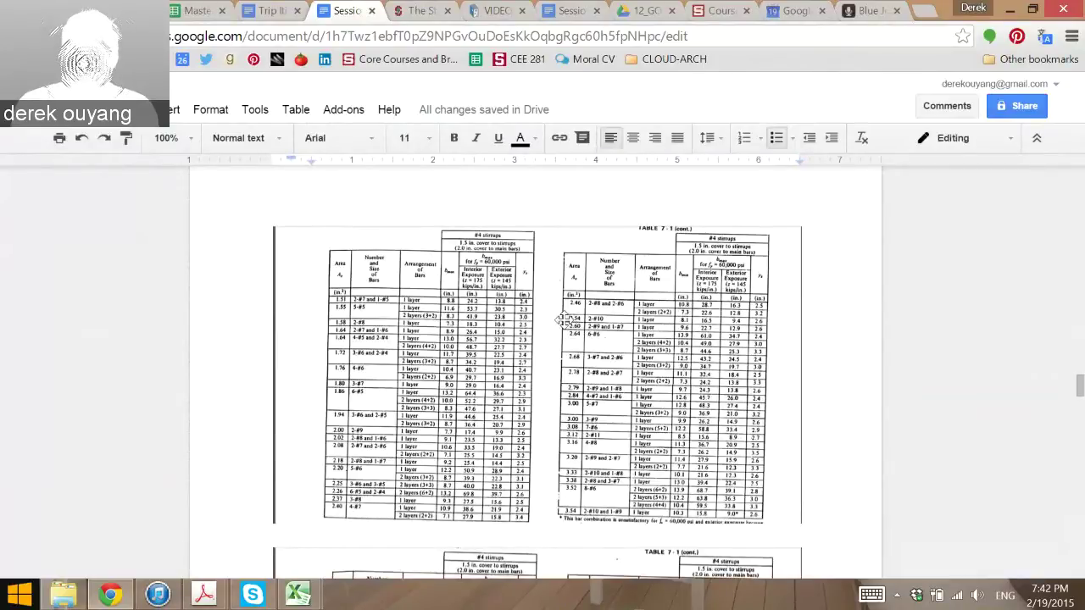
- Compare the continued Table 7-1 pages for #4 stirrups, checking bar combinations, layers and allowable beam widths
{"action": "scroll", "coordinate": [563, 326], "scroll_direction": "down", "scroll_amount": 2}
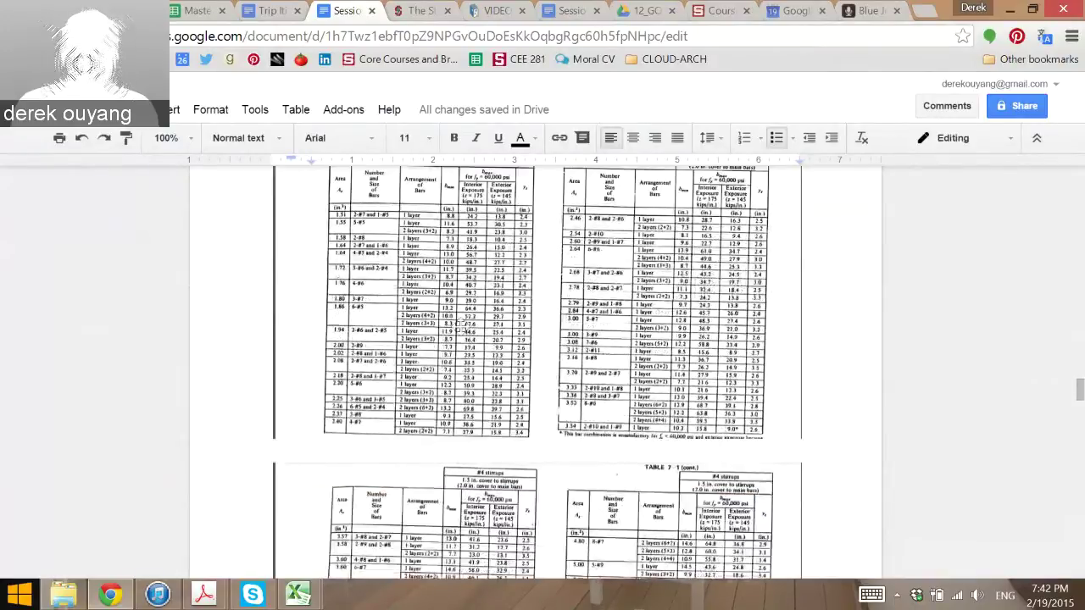
{"action": "scroll", "coordinate": [542, 339], "scroll_direction": "up", "scroll_amount": 2}
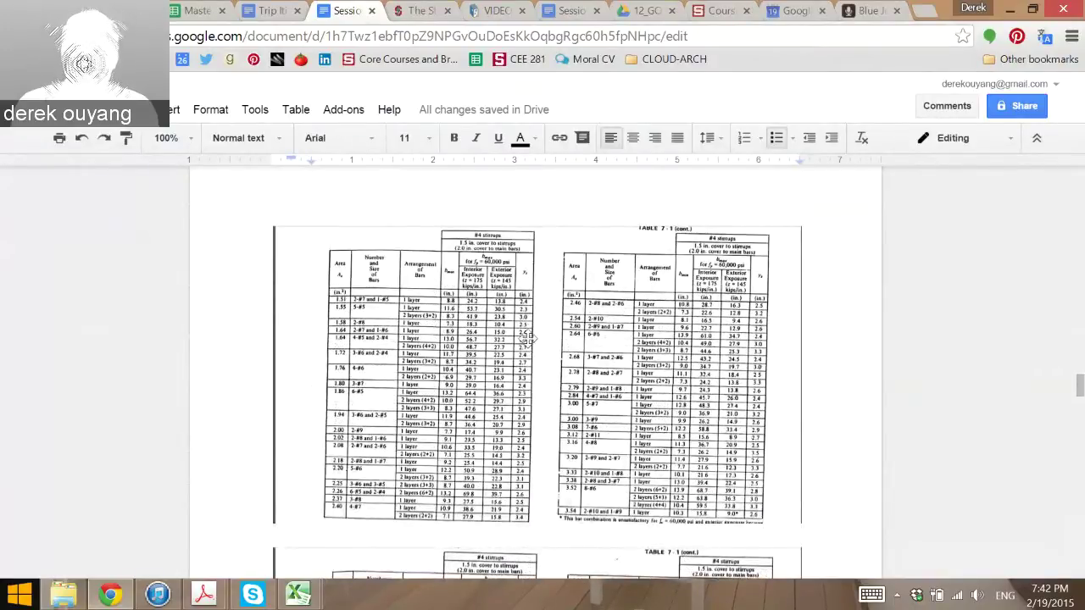
{"action": "scroll", "coordinate": [530, 332], "scroll_direction": "down", "scroll_amount": 10}
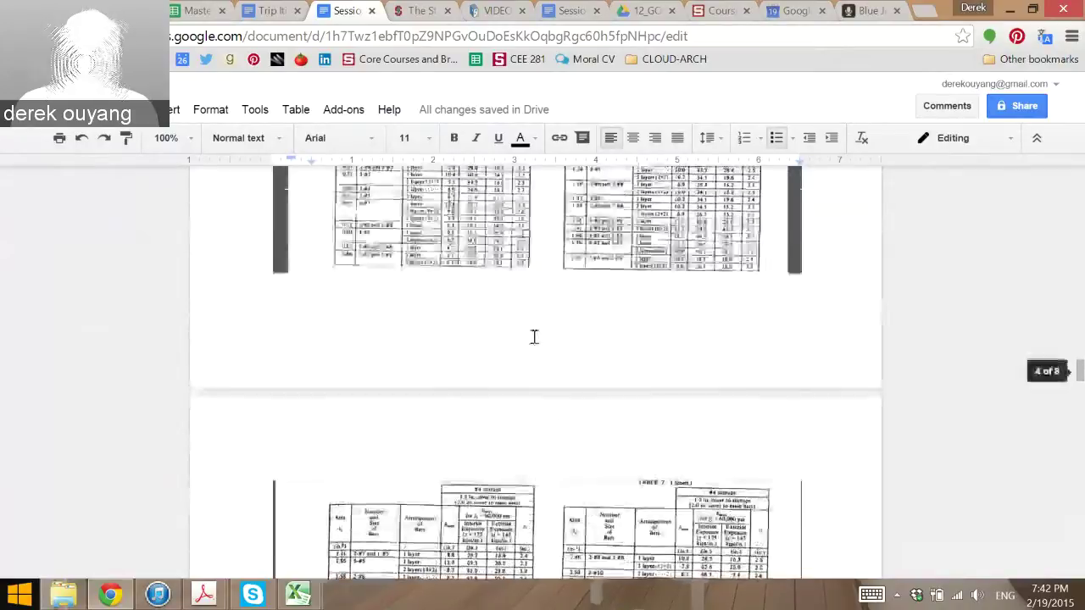
{"action": "scroll", "coordinate": [538, 336], "scroll_direction": "up", "scroll_amount": 2}
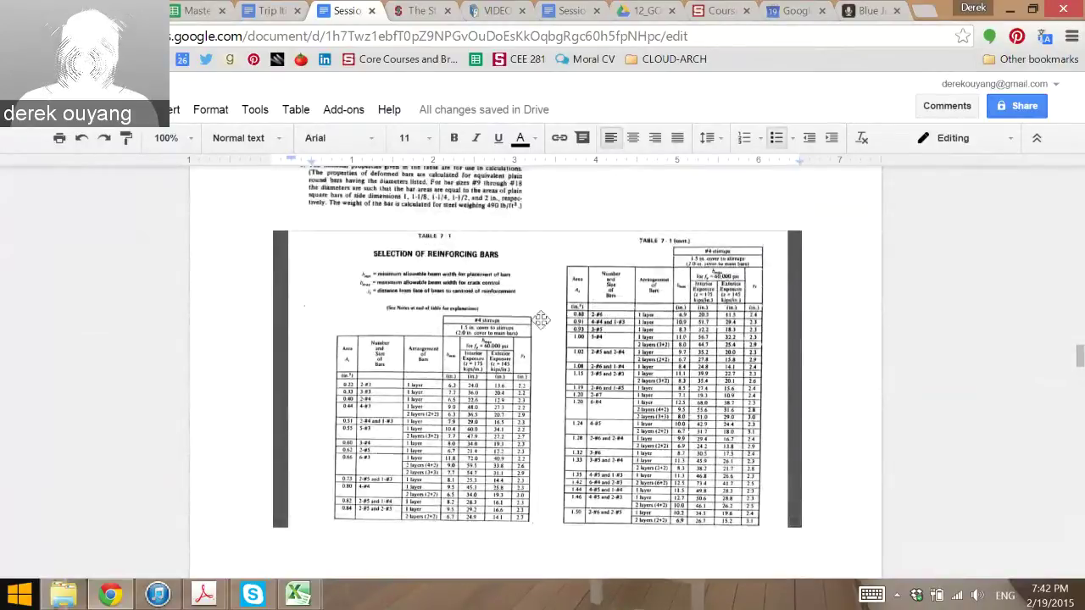
{"action": "scroll", "coordinate": [540, 338], "scroll_direction": "down", "scroll_amount": 5}
{"action": "scroll", "coordinate": [537, 338], "scroll_direction": "down", "scroll_amount": 3}
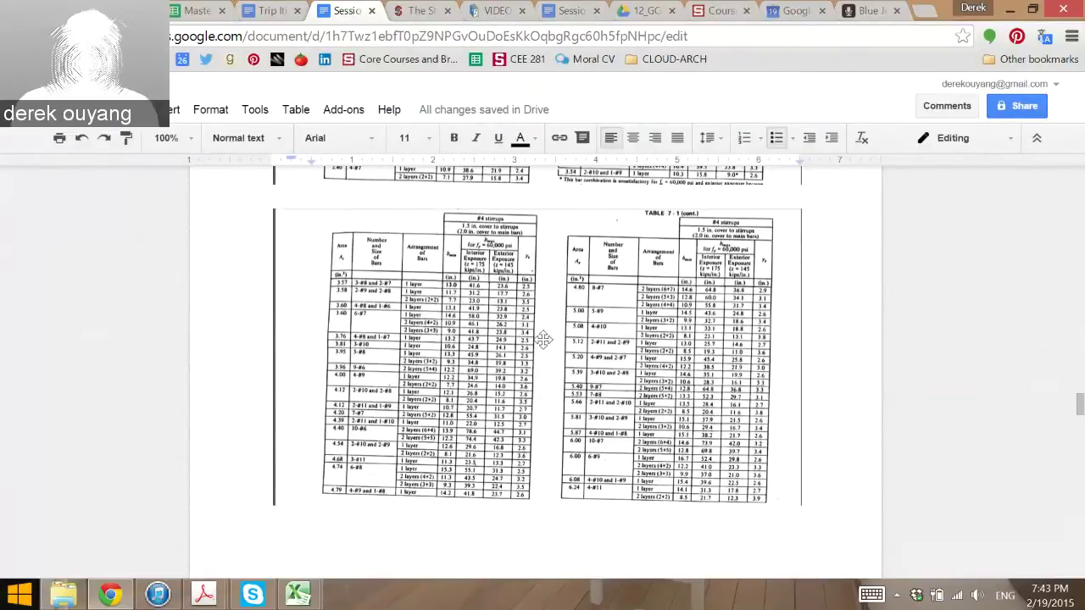
{"action": "scroll", "coordinate": [543, 339], "scroll_direction": "down", "scroll_amount": 10}
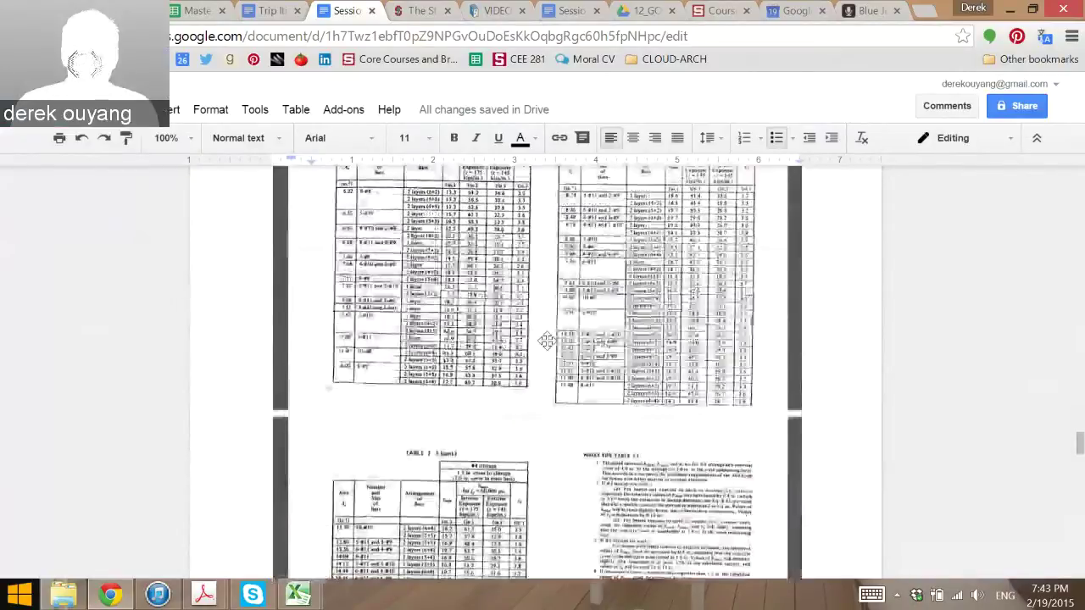
{"action": "scroll", "coordinate": [546, 341], "scroll_direction": "down", "scroll_amount": 10}
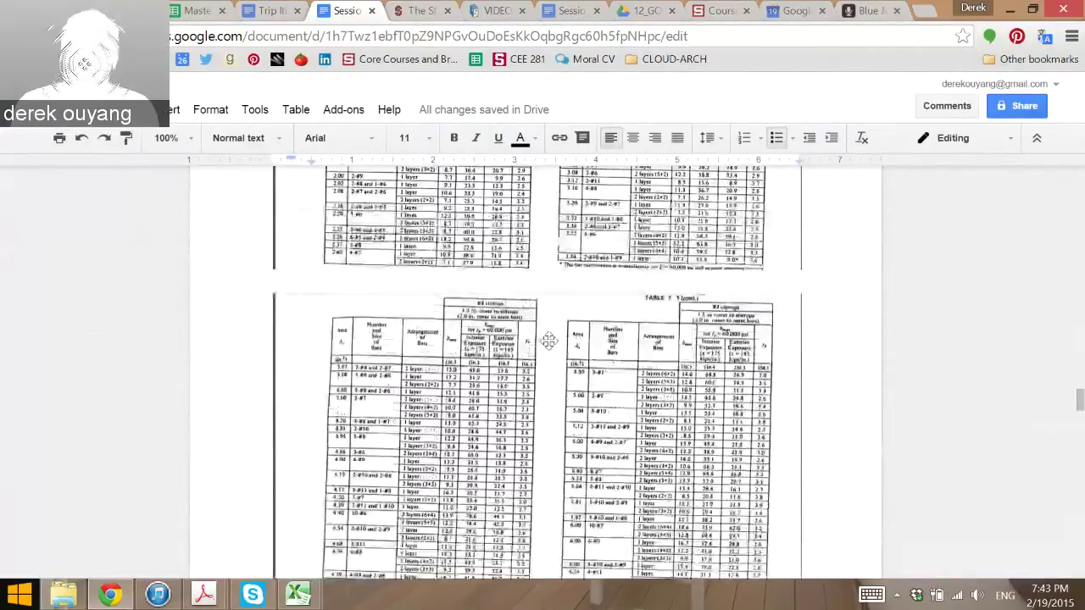
{"action": "scroll", "coordinate": [549, 341], "scroll_direction": "up", "scroll_amount": 1}
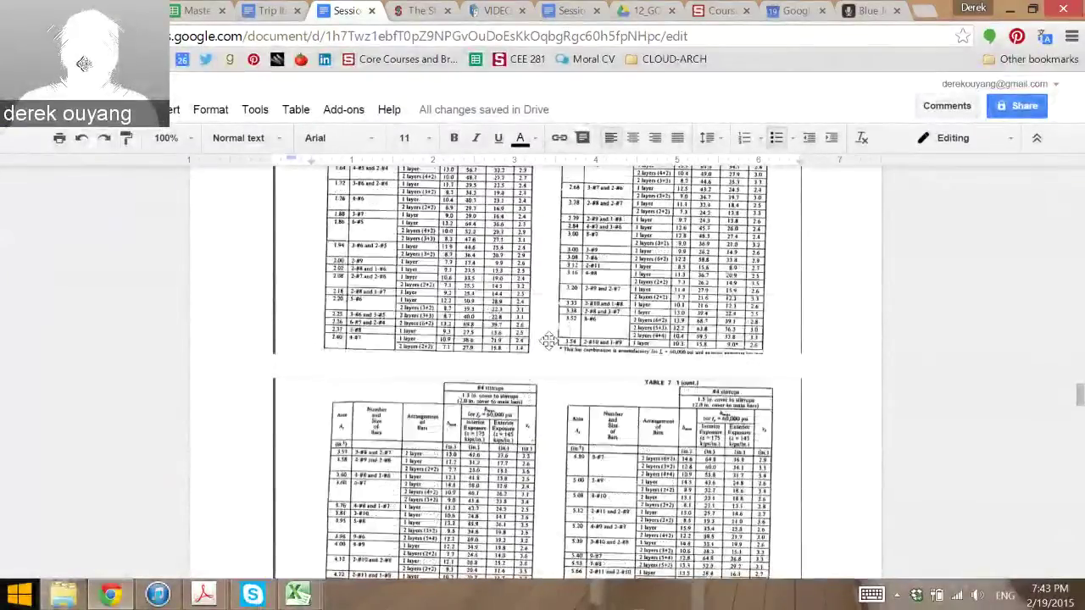
{"action": "scroll", "coordinate": [548, 341], "scroll_direction": "up", "scroll_amount": 2}
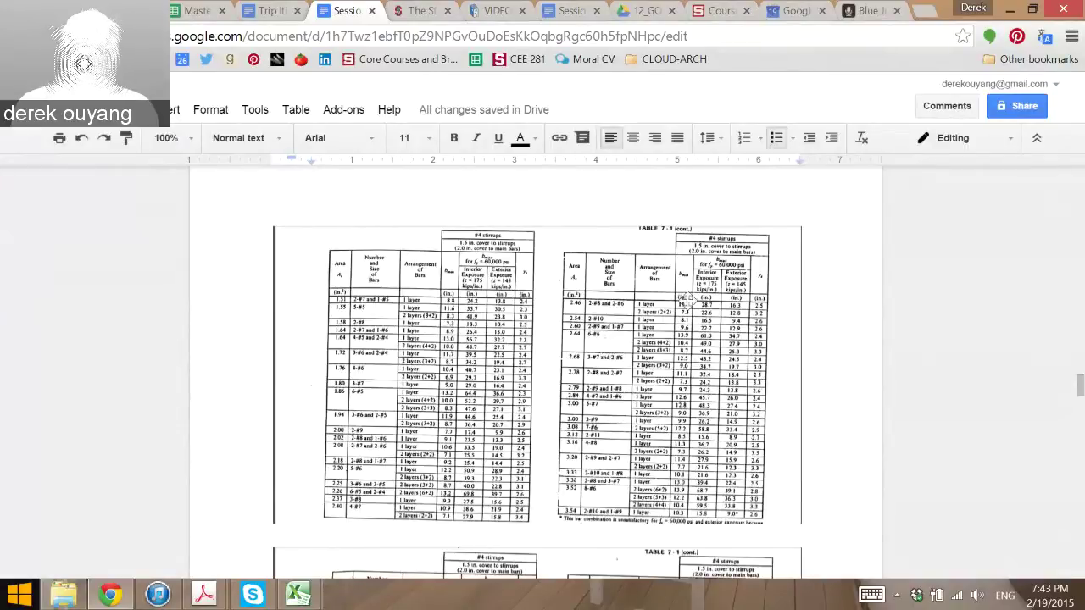
{"action": "scroll", "coordinate": [828, 293], "scroll_direction": "down", "scroll_amount": 10}
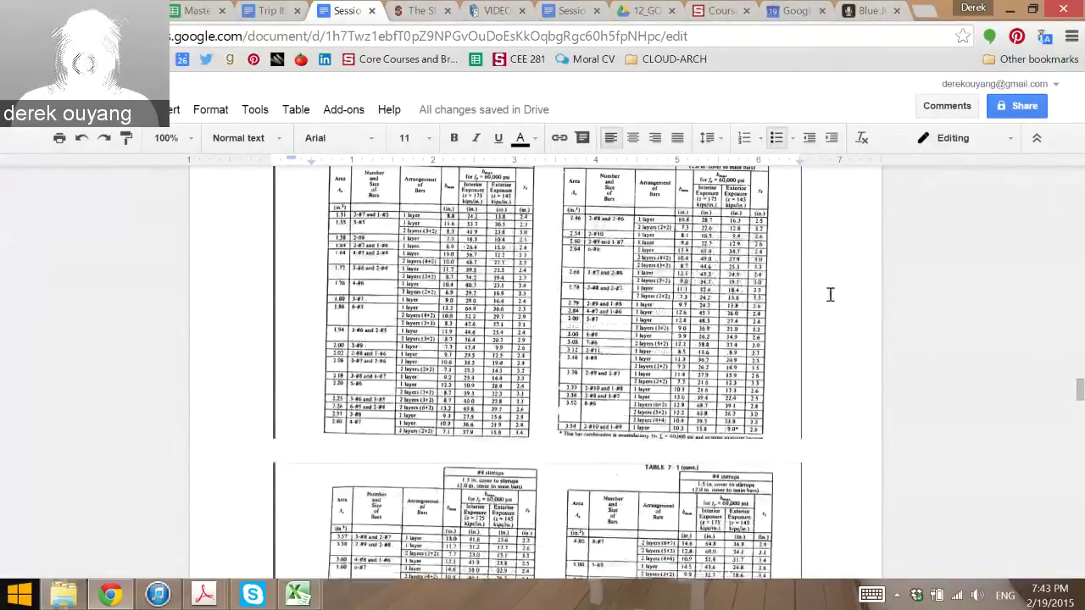
{"action": "scroll", "coordinate": [828, 293], "scroll_direction": "down", "scroll_amount": 6}
- Review the Excel section notes on data lookup and speed, plus the beam design assumptions and critical equations for a rectangular beam
{"action": "scroll", "coordinate": [528, 406], "scroll_direction": "up", "scroll_amount": 9}
{"action": "scroll", "coordinate": [527, 402], "scroll_direction": "up", "scroll_amount": 10}
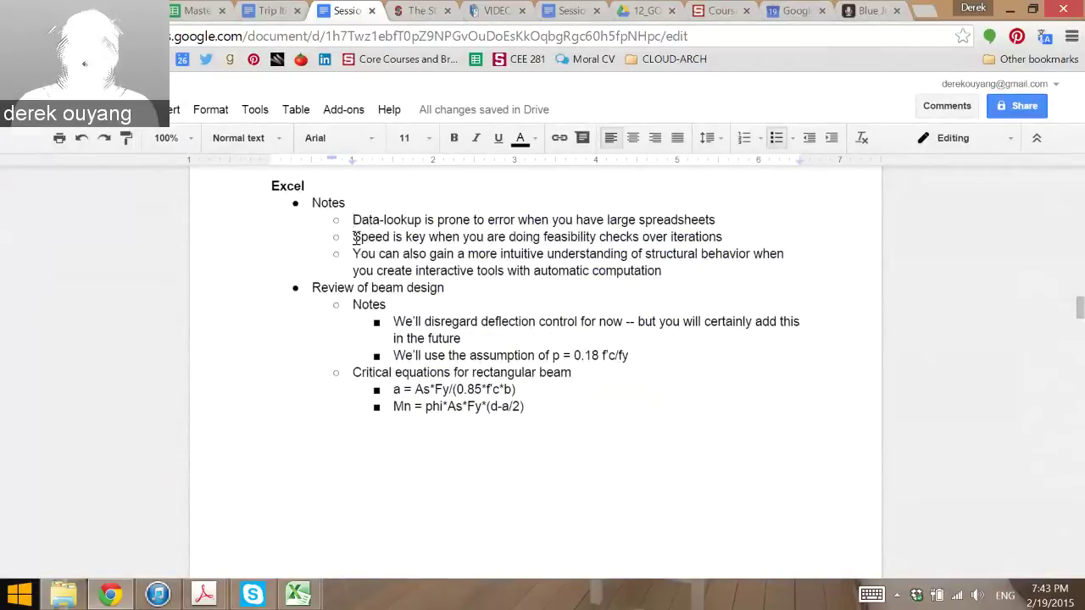
{"action": "left_click", "coordinate": [354, 237]}
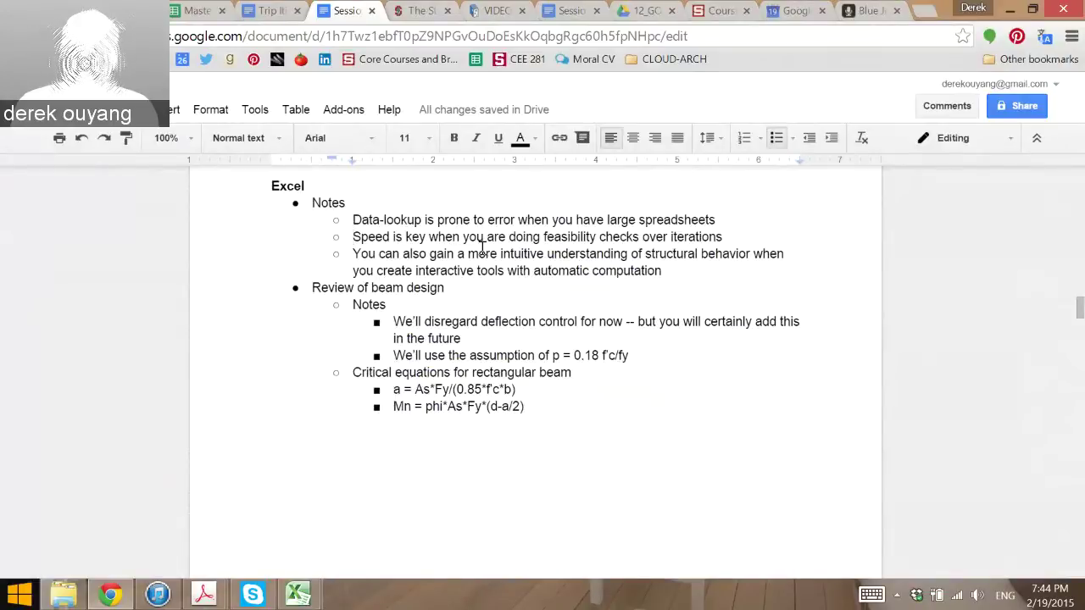
{"action": "key", "text": "Down"}
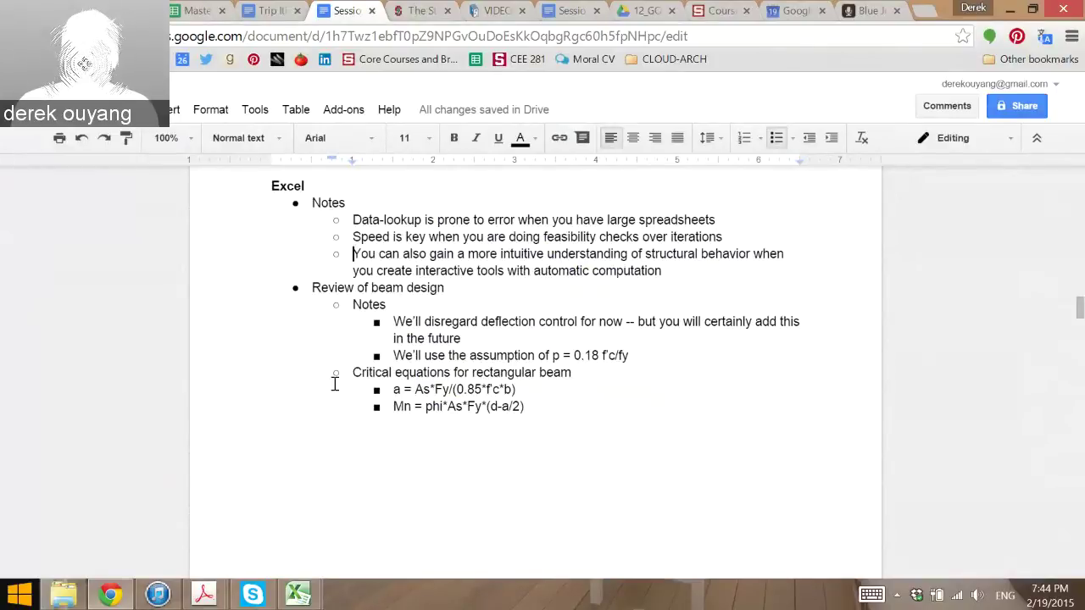
{"action": "scroll", "coordinate": [355, 376], "scroll_direction": "down", "scroll_amount": 1}
{"action": "scroll", "coordinate": [384, 339], "scroll_direction": "up", "scroll_amount": 1}
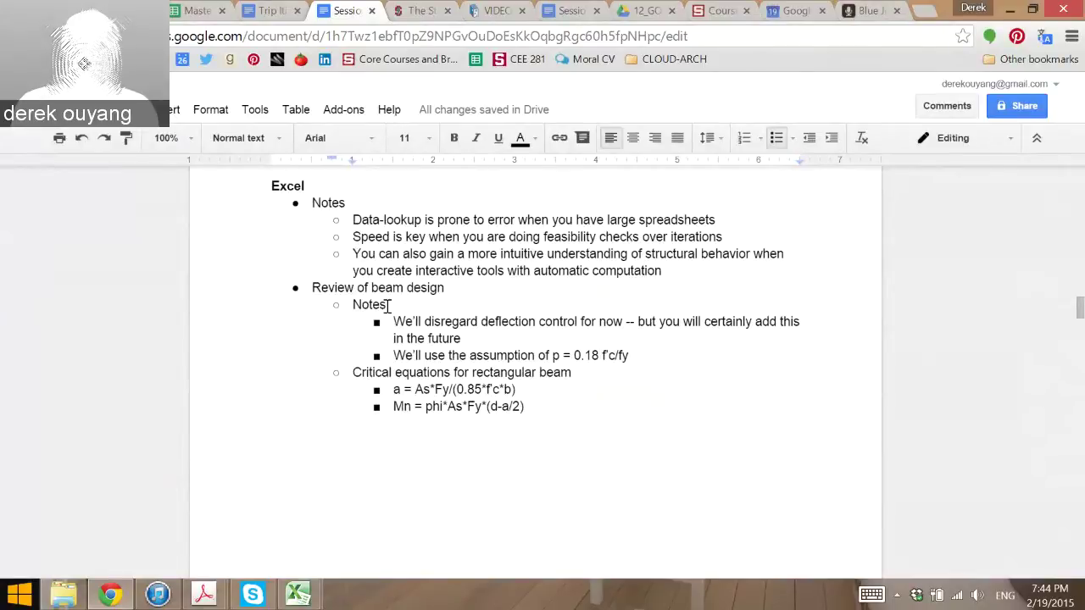
- Look over the Assignment 6 requirements for gravity load takeoff and concrete one-way slab design, ending at the first Table 7-1 page
{"action": "scroll", "coordinate": [398, 307], "scroll_direction": "down", "scroll_amount": 15}
{"action": "scroll", "coordinate": [439, 307], "scroll_direction": "down", "scroll_amount": 20}
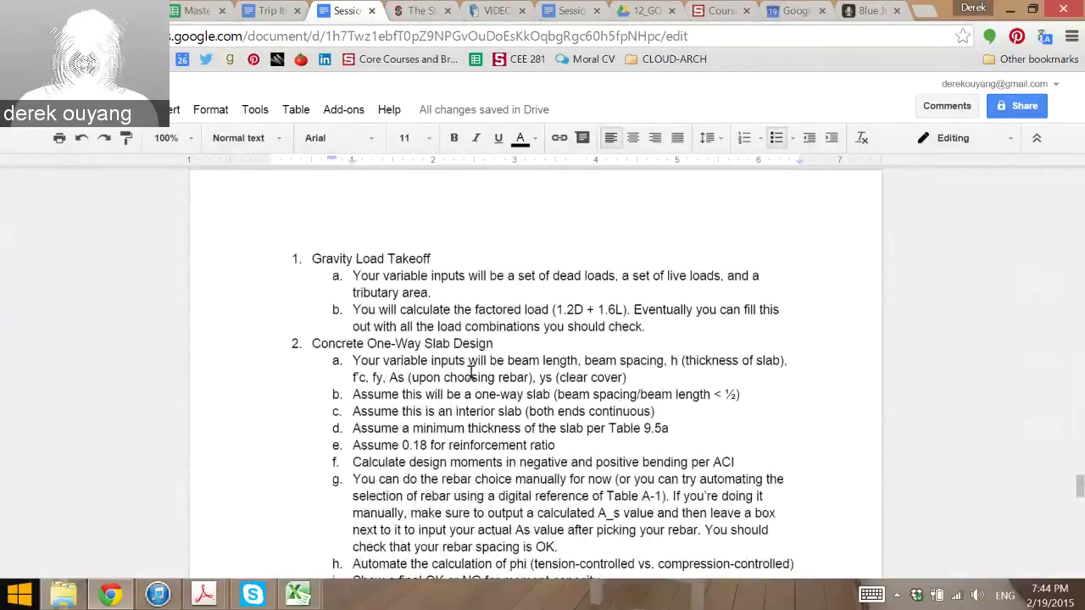
{"action": "scroll", "coordinate": [477, 381], "scroll_direction": "up", "scroll_amount": 15}
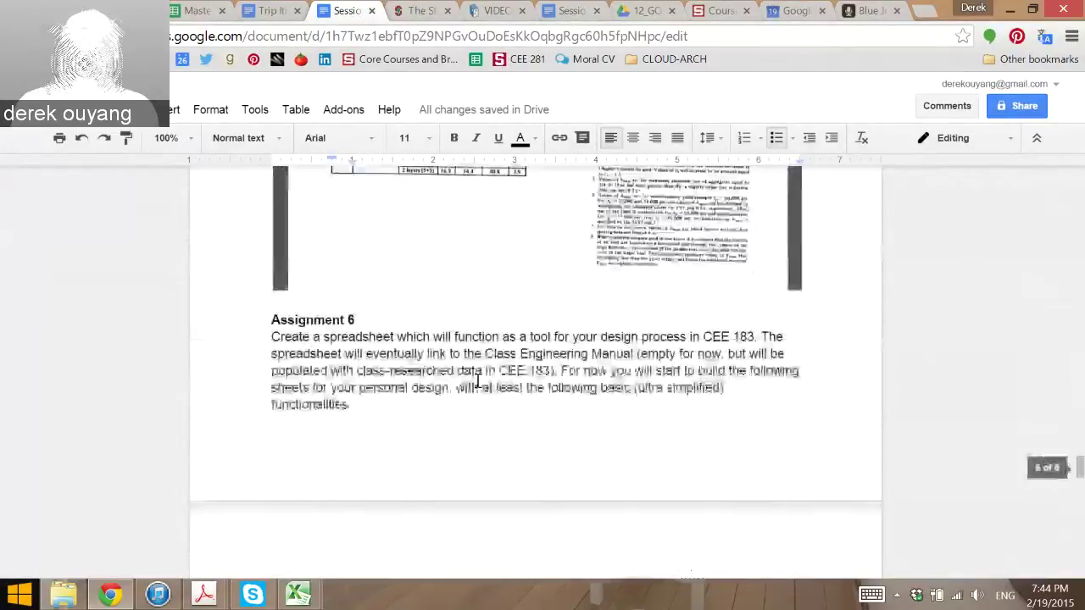
{"action": "scroll", "coordinate": [491, 392], "scroll_direction": "up", "scroll_amount": 5}
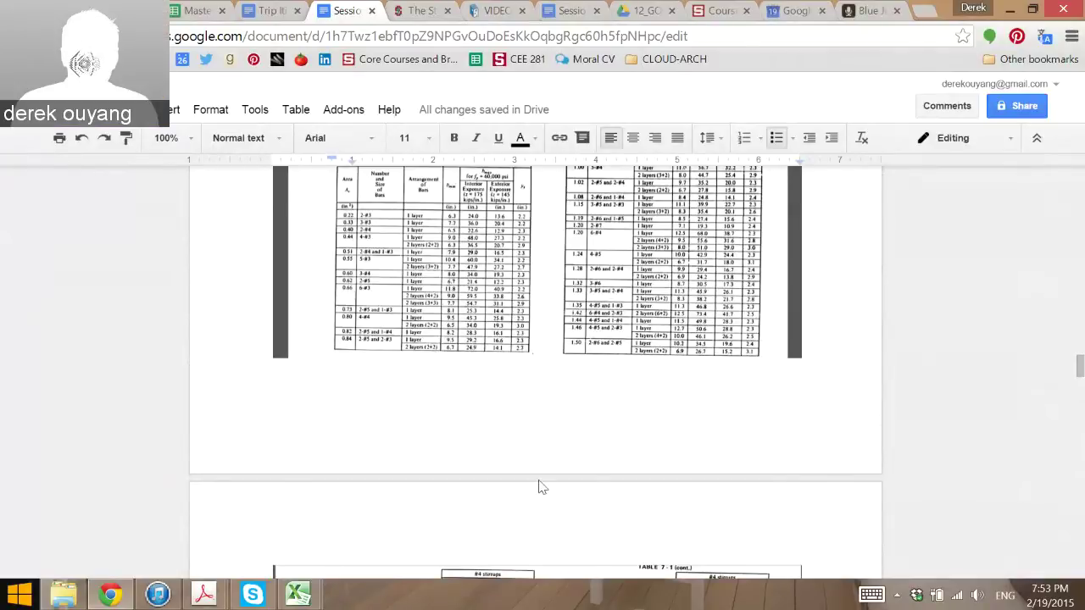
- Switch to the Book1 workbook in Excel, add a new worksheet and enter the column header rho in B4
{"action": "mouse_move", "coordinate": [321, 600]}
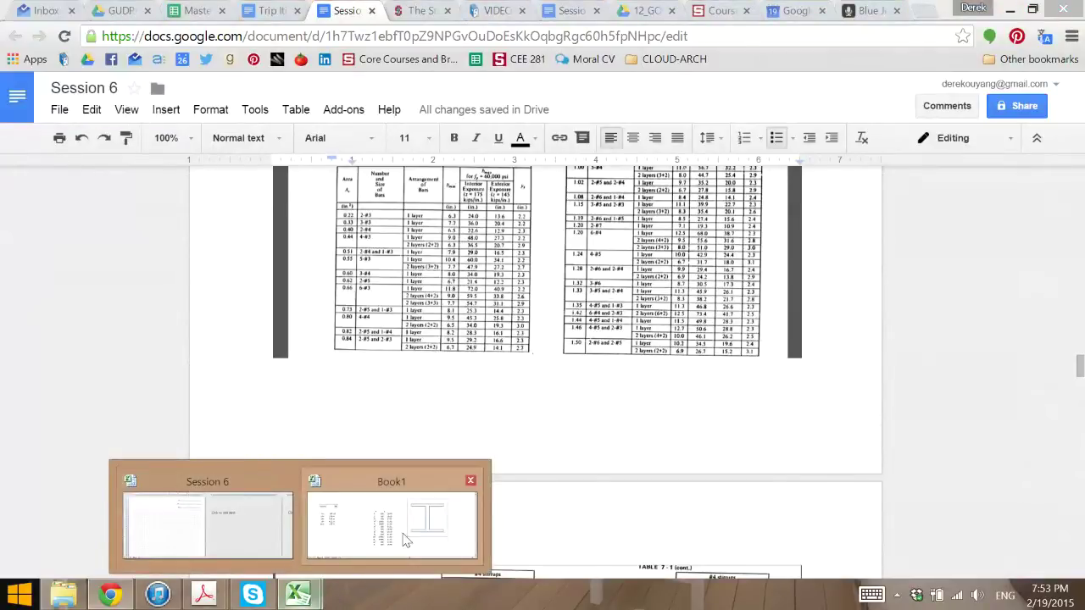
{"action": "left_click", "coordinate": [315, 530]}
{"action": "left_click", "coordinate": [206, 553]}
{"action": "left_click", "coordinate": [104, 205]}
{"action": "type", "text": "pho"}
{"action": "key", "text": "Tab"}
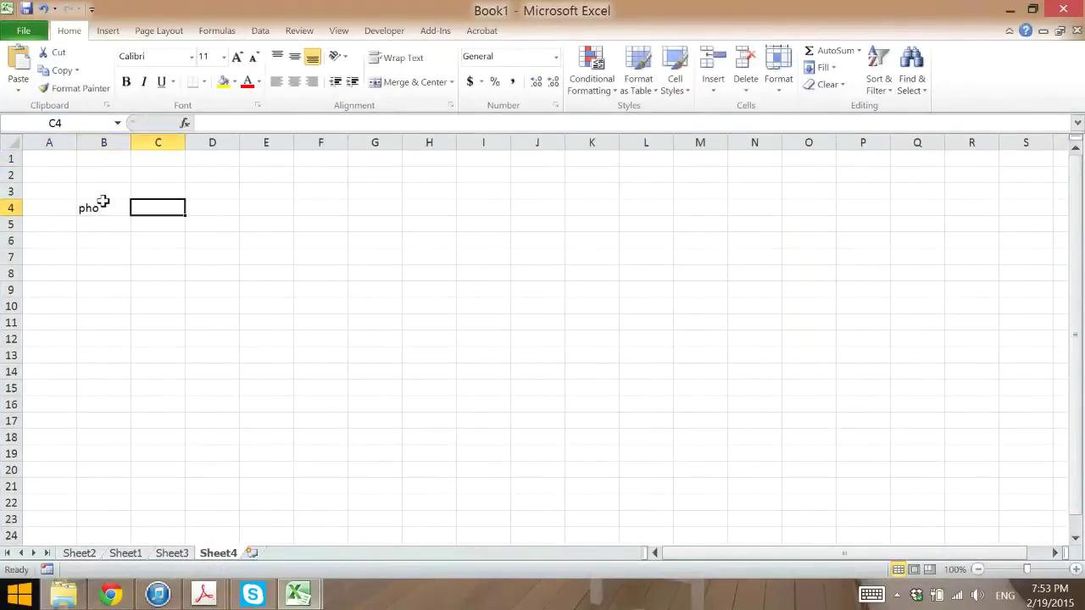
{"action": "key", "text": "Left"}
{"action": "key", "text": "Left"}
{"action": "left_click", "coordinate": [103, 203]}
{"action": "type", "text": "rho"}
{"action": "key", "text": "Tab"}
- Fill the rho column from B5 downward with values from 0 to 0.03 in increments of 0.001
{"action": "key", "text": "Return"}
{"action": "type", "text": "0"}
{"action": "key", "text": "Return"}
{"action": "type", "text": ".01"}
{"action": "key", "text": "BackSpace"}
{"action": "type", "text": "01"}
{"action": "key", "text": "Return"}
{"action": "left_click_drag", "start_coordinate": [114, 224], "coordinate": [124, 410]}
{"action": "scroll", "coordinate": [138, 384], "scroll_direction": "down", "scroll_amount": 1}
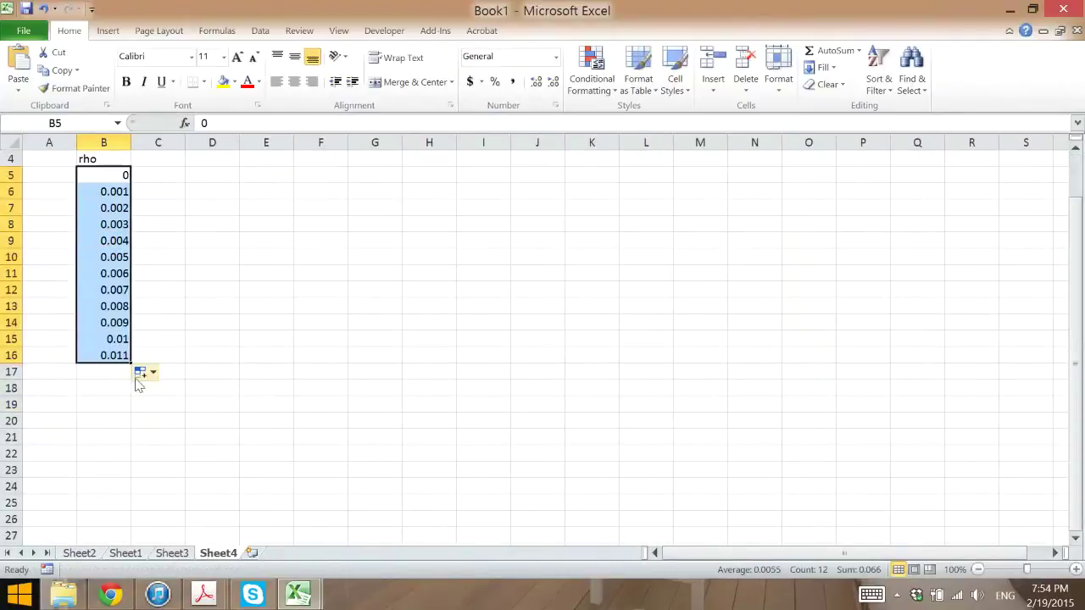
{"action": "left_click_drag", "start_coordinate": [131, 363], "coordinate": [121, 517]}
{"action": "scroll", "coordinate": [228, 398], "scroll_direction": "up", "scroll_amount": 3}
{"action": "scroll", "coordinate": [228, 398], "scroll_direction": "up", "scroll_amount": 1}
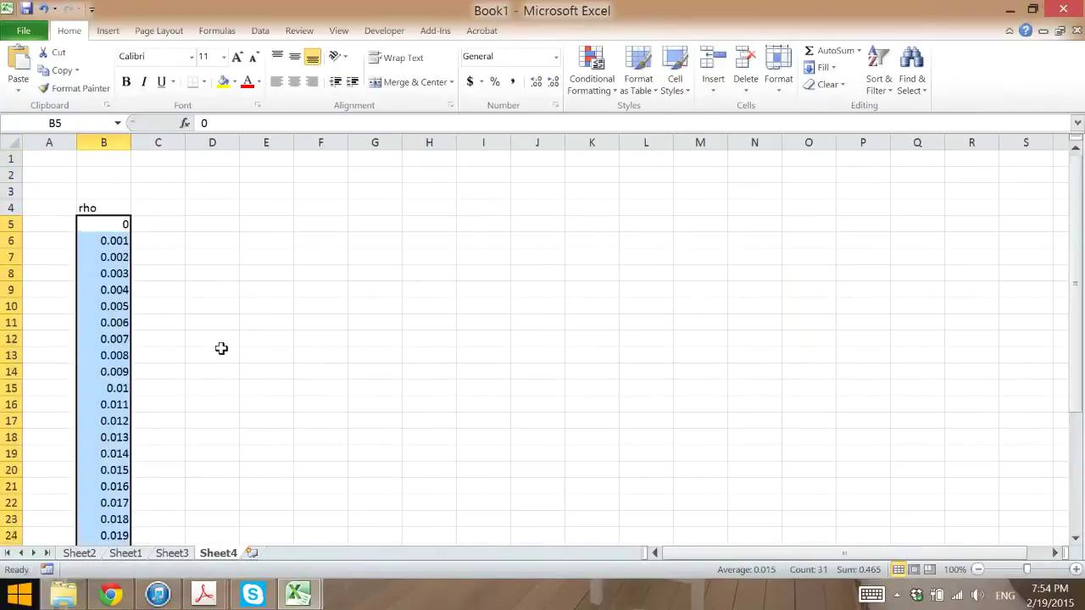
- Fill row 4 from C4 to J4 with the consecutive values 3 to 10
{"action": "left_click", "coordinate": [160, 212]}
{"action": "left_click", "coordinate": [175, 198]}
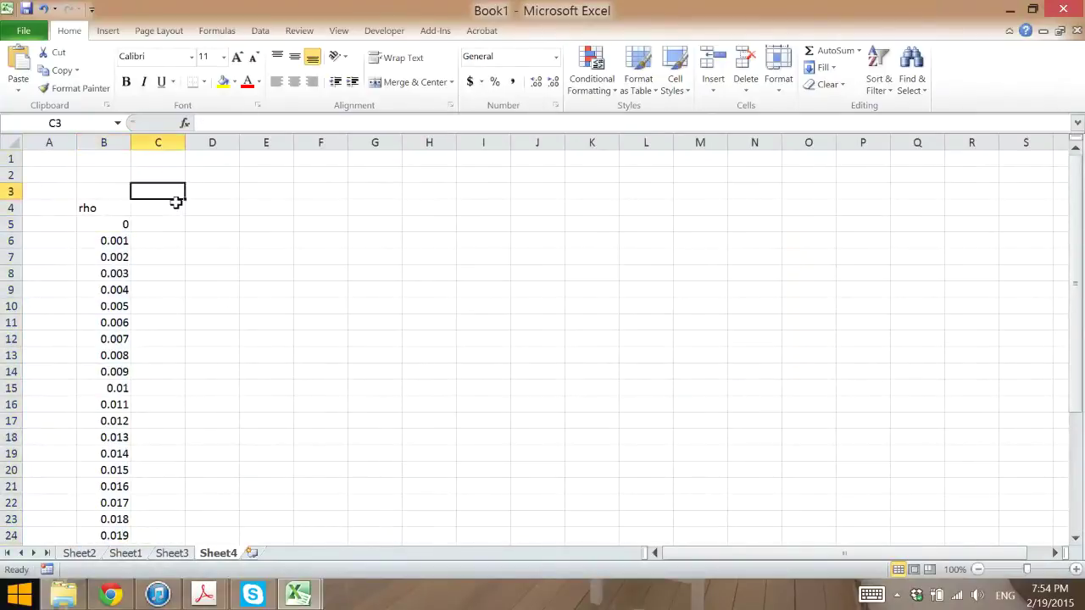
{"action": "left_click", "coordinate": [175, 207]}
{"action": "type", "text": "3"}
{"action": "key", "text": "Tab"}
{"action": "type", "text": "4"}
{"action": "key", "text": "Tab"}
{"action": "left_click", "coordinate": [175, 207]}
{"action": "left_click_drag", "start_coordinate": [175, 207], "coordinate": [537, 206]}
{"action": "left_click", "coordinate": [375, 289]}
- Merge and center C3:J3 above the number row and enter the heading f'c (ksi)
{"action": "left_click_drag", "start_coordinate": [180, 192], "coordinate": [554, 189]}
{"action": "left_click", "coordinate": [395, 58]}
{"action": "left_click", "coordinate": [409, 81]}
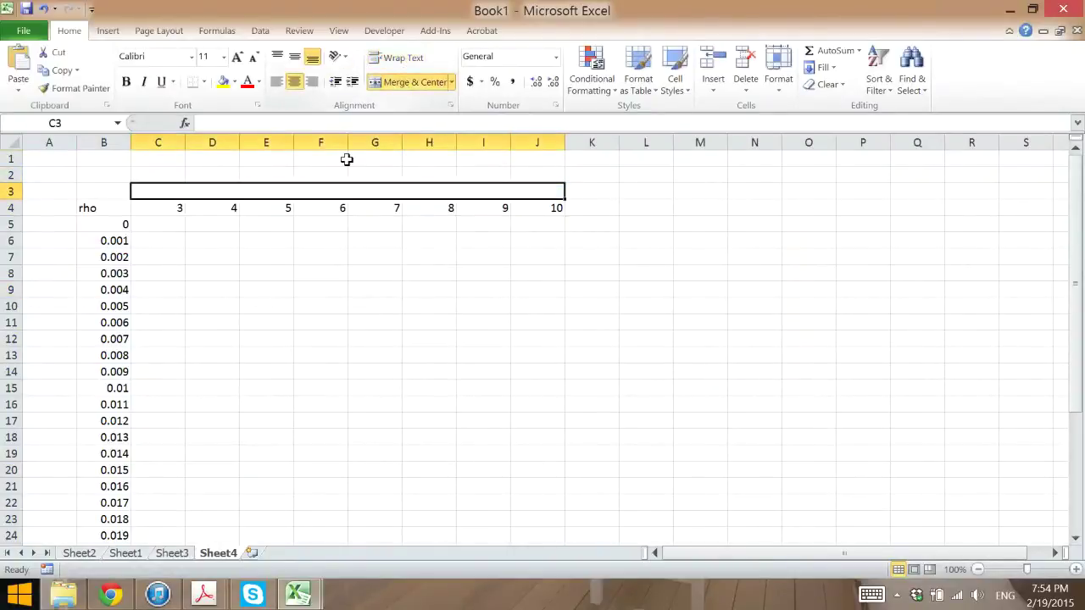
{"action": "type", "text": "f'c (ksi)"}
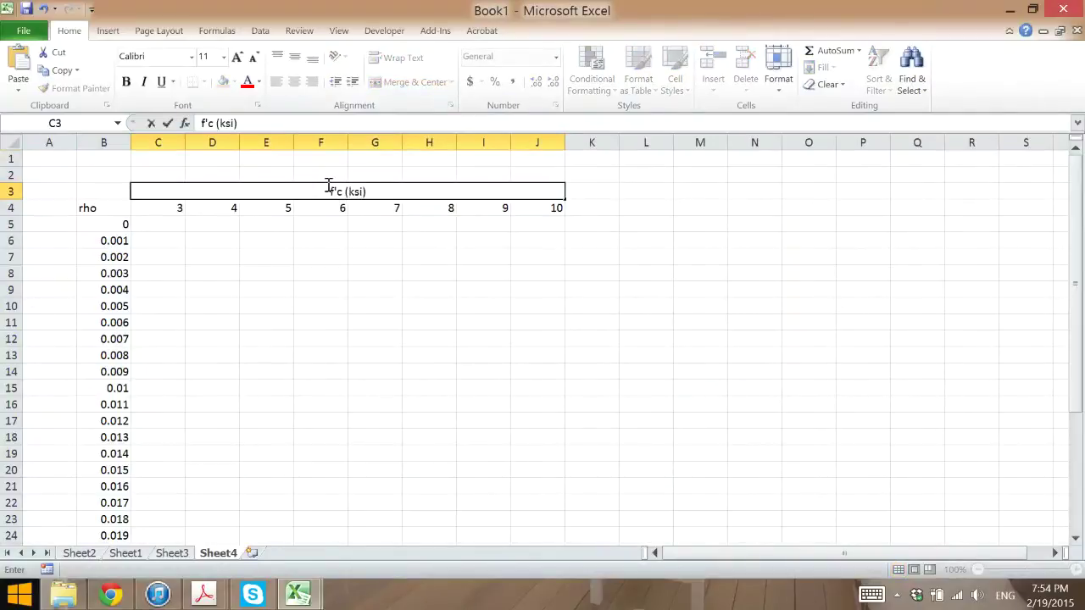
{"action": "left_click", "coordinate": [371, 308]}
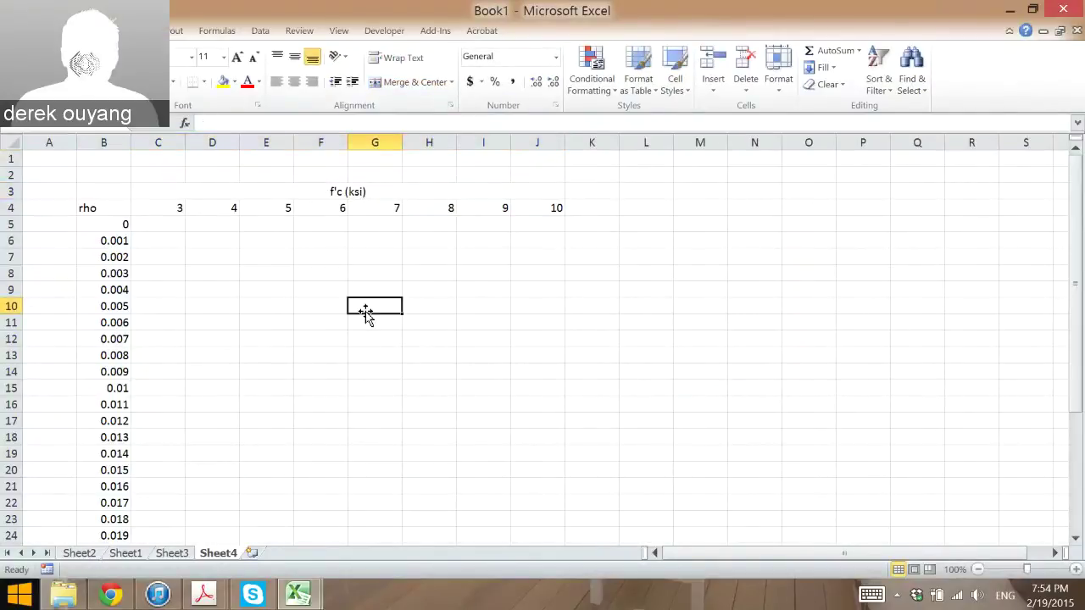
- Write the formula note Mn/(bd^2) = 0.9*rho*fy as text in M7 beside the table
{"action": "left_click", "coordinate": [152, 222]}
{"action": "left_click", "coordinate": [690, 252]}
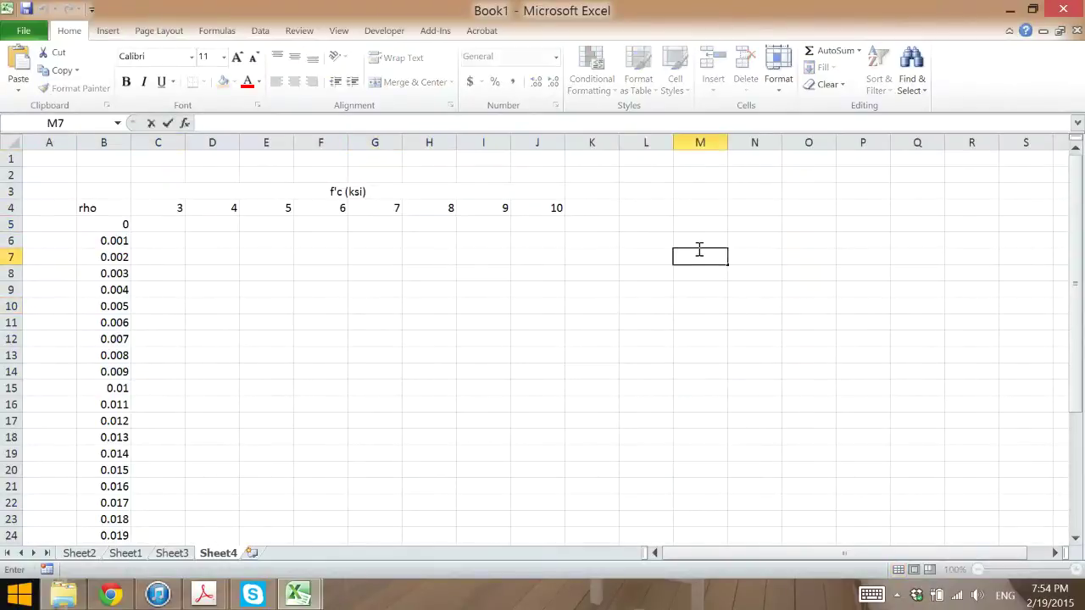
{"action": "type", "text": "Mn"}
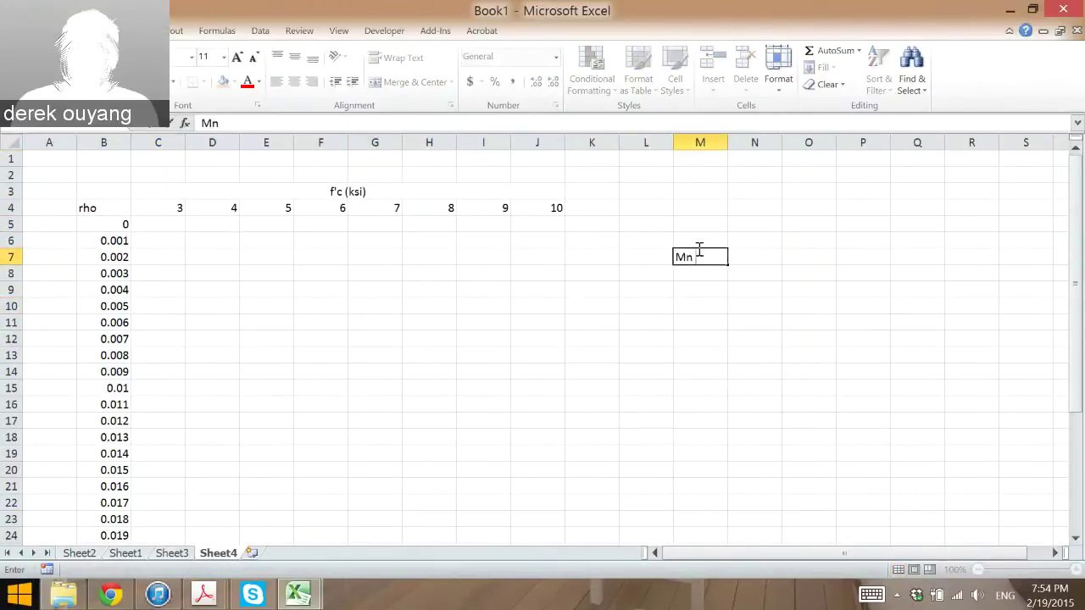
{"action": "type", "text": " ="}
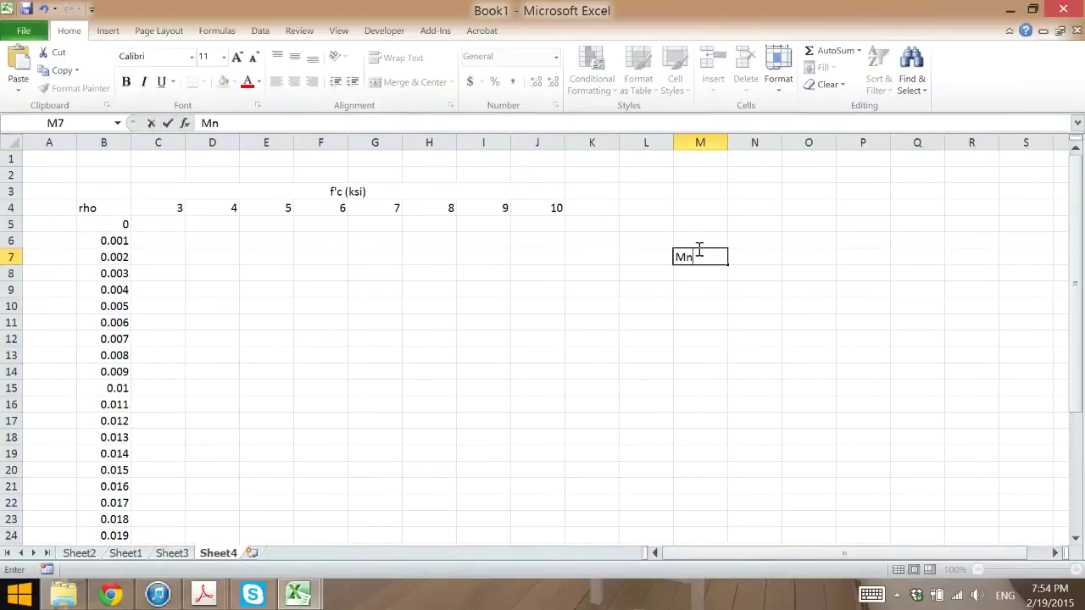
{"action": "type", "text": "bd"}
{"action": "key", "text": "BackSpace"}
{"action": "key", "text": "BackSpace"}
{"action": "type", "text": "(bd"}
{"action": "key", "text": "BackSpace"}
{"action": "type", "text": "d^2) = 0.9*rho"}
{"action": "key", "text": "BackSpace"}
{"action": "key", "text": "BackSpace"}
{"action": "key", "text": "BackSpace"}
{"action": "type", "text": "rho"}
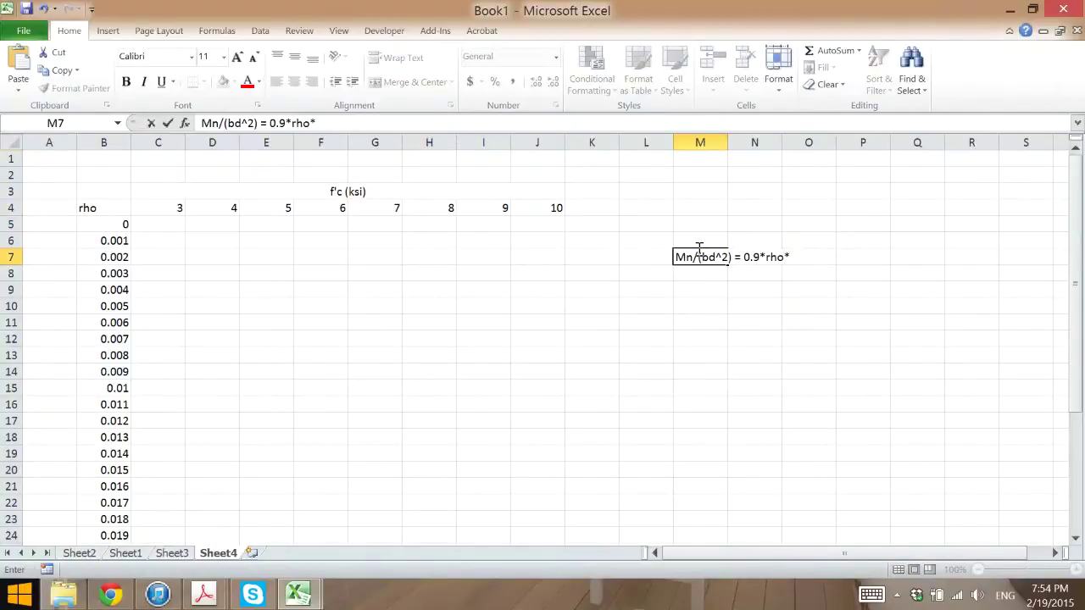
{"action": "type", "text": "*60"}
{"action": "key", "text": "BackSpace"}
{"action": "key", "text": "BackSpace"}
{"action": "type", "text": "fy"}
{"action": "key", "text": "Return"}
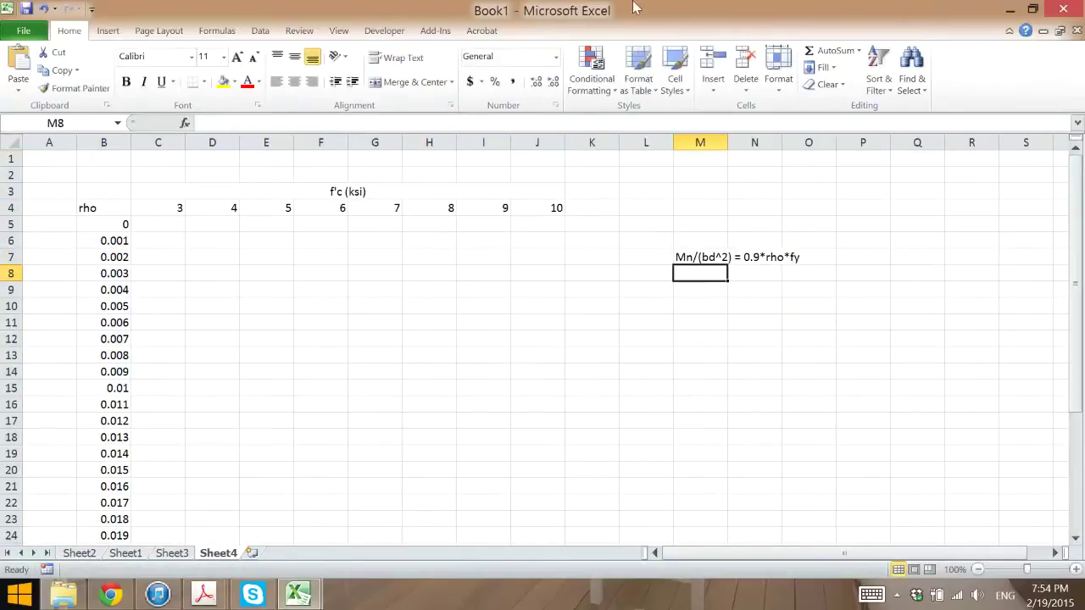
- Enter the steel strength input in row 2 with the label fy = in B2, 60 in C2 and ksi in D2
{"action": "left_click", "coordinate": [102, 172]}
{"action": "type", "text": "fy ="}
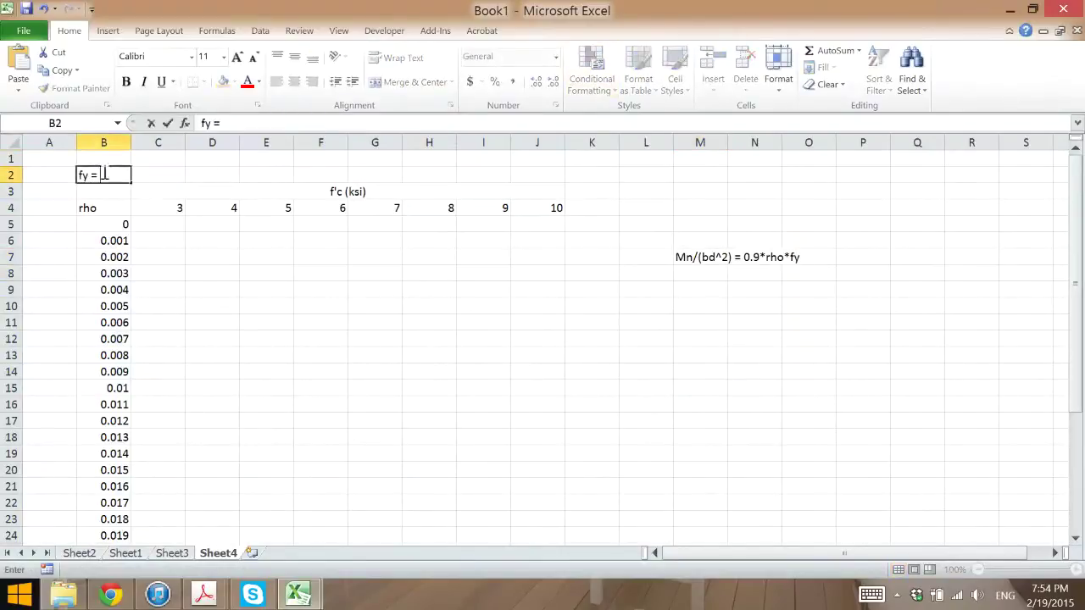
{"action": "key", "text": "Tab"}
{"action": "type", "text": "60"}
{"action": "key", "text": "Tab"}
{"action": "type", "text": "ksi"}
{"action": "key", "text": "Tab"}
- Assign the name fy to cell C2 holding the steel strength value
{"action": "left_click", "coordinate": [163, 175]}
{"action": "left_click", "coordinate": [87, 125]}
{"action": "type", "text": "fy"}
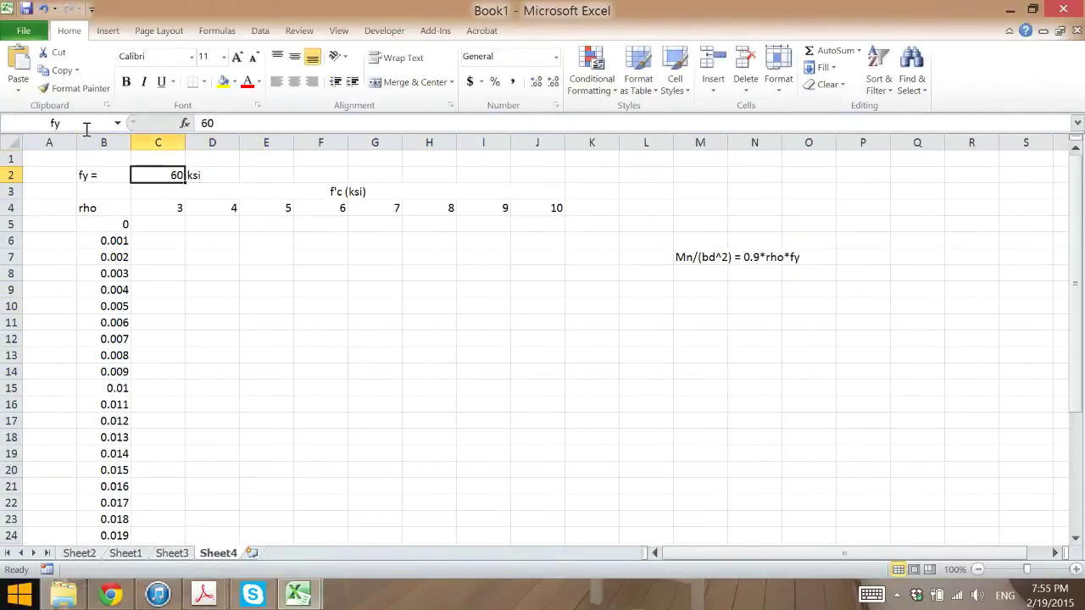
- Extend the formula note in M7 with *(1-rho*fy/1.7/f'c)
{"action": "left_click", "coordinate": [789, 251]}
{"action": "left_click", "coordinate": [698, 251]}
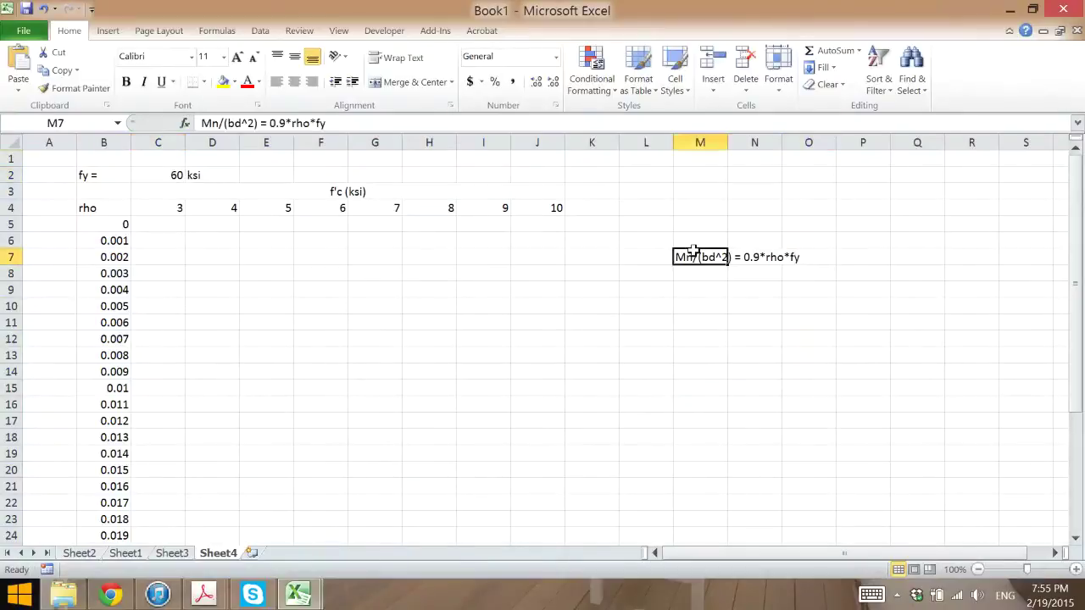
{"action": "left_click", "coordinate": [456, 121]}
{"action": "type", "text": "*(1"}
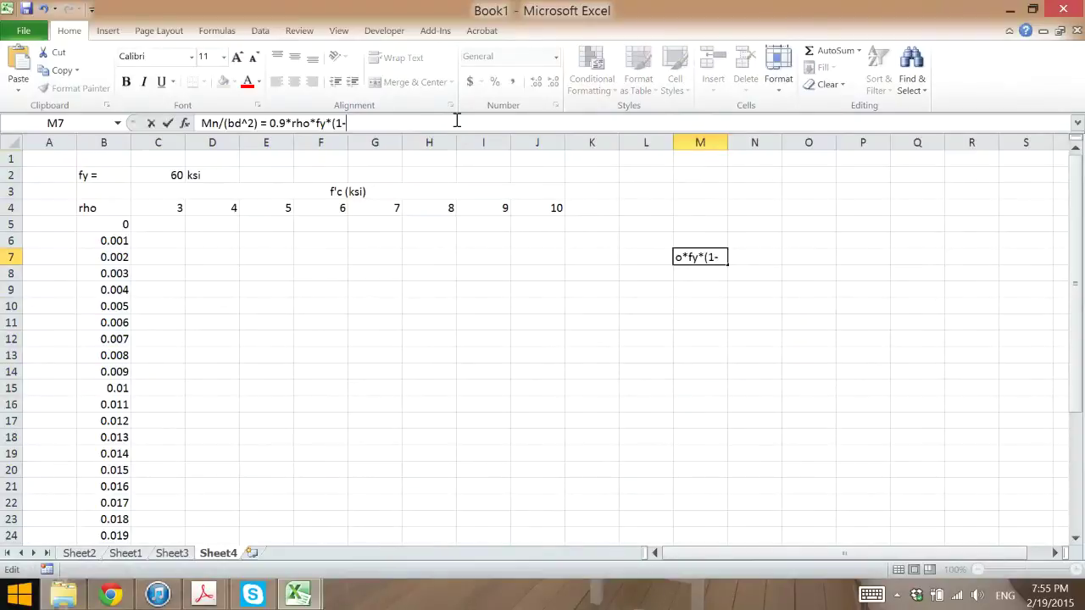
{"action": "type", "text": "-rho*fy/1.7/"}
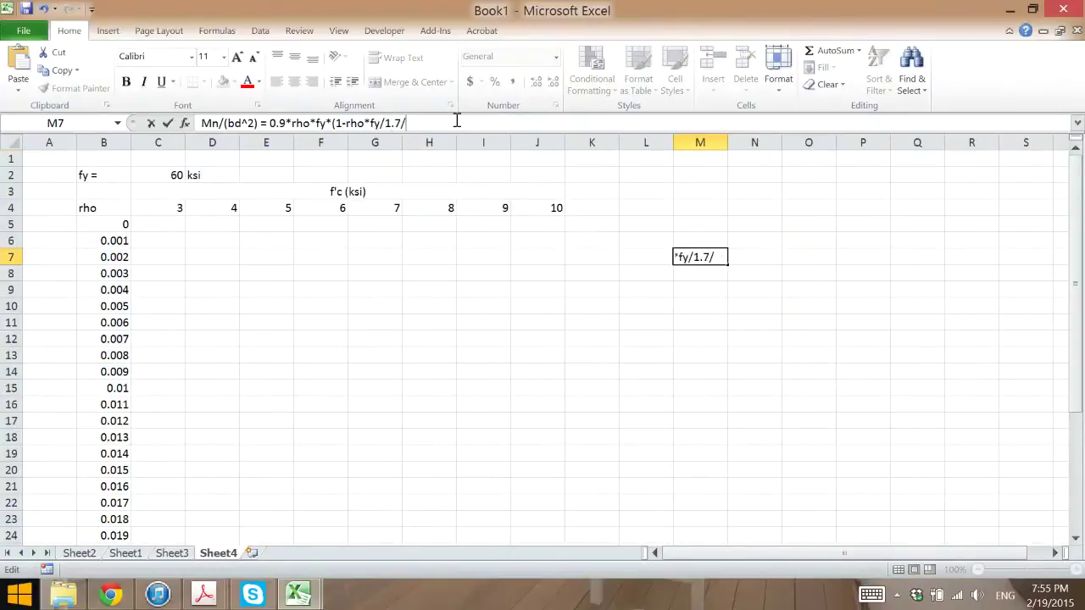
{"action": "type", "text": "f'c)"}
{"action": "key", "text": "Return"}
{"action": "left_click", "coordinate": [777, 325]}
{"action": "left_click", "coordinate": [932, 300]}
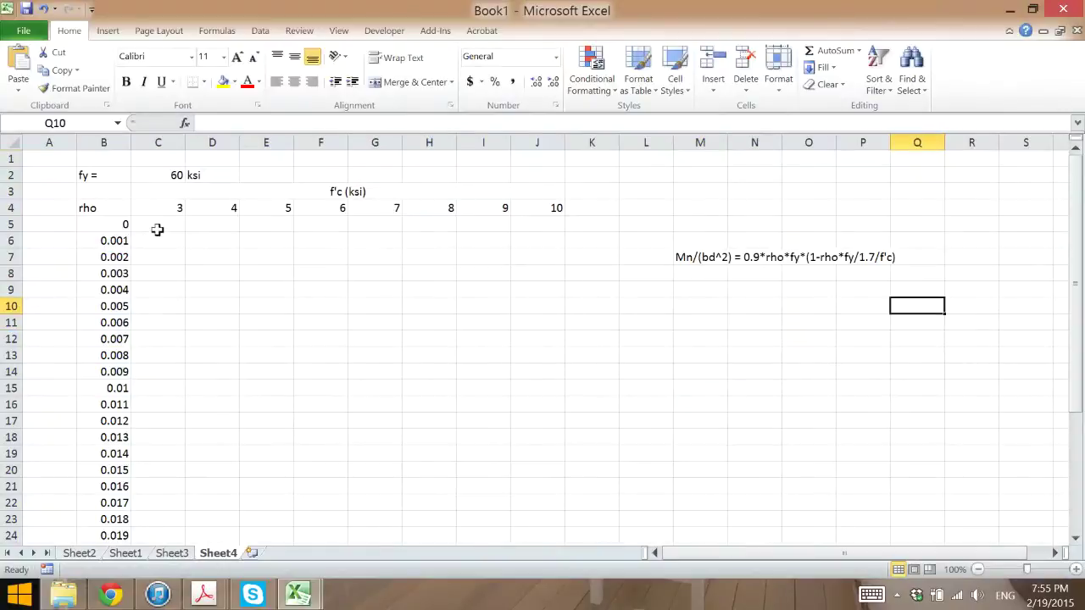
- Copy the note's right-hand side, = 0.9*rho*fy*(1-rho*fy/1.7/f'c), from M7 into cell C5
{"action": "left_click", "coordinate": [720, 254]}
{"action": "left_click_drag", "start_coordinate": [428, 123], "coordinate": [262, 122]}
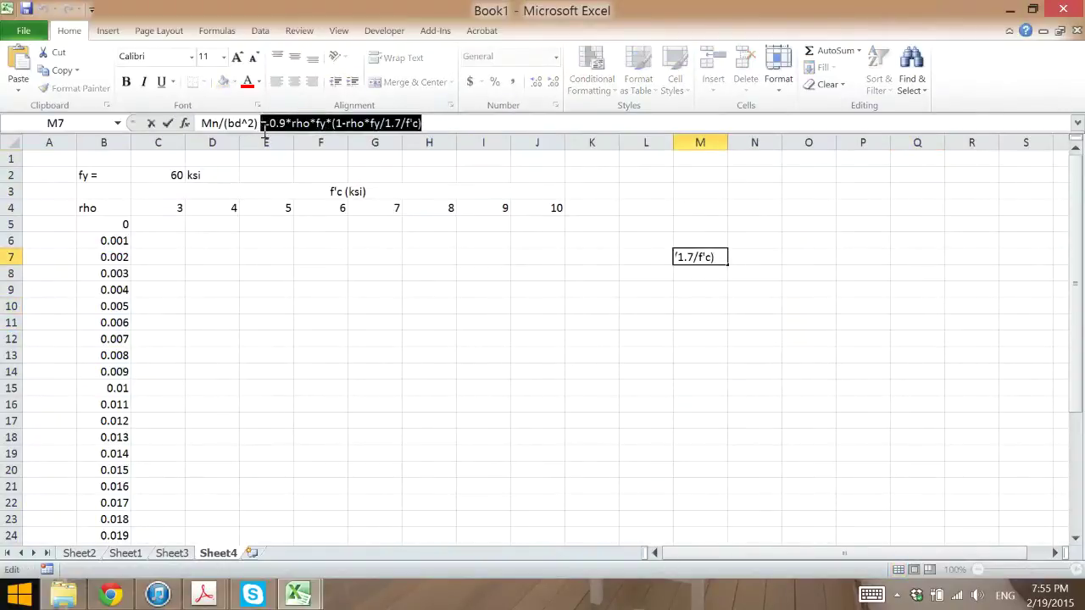
{"action": "key", "text": "ctrl+c"}
{"action": "key", "text": "Escape"}
{"action": "left_click", "coordinate": [174, 224]}
{"action": "key", "text": "ctrl+v"}
- Replace both rho terms in the C5 formula with B5 and f'c with C4, giving = 0.9*B5*fy*(1-B5*fy/1.7/C4)
{"action": "left_click_drag", "start_coordinate": [244, 122], "coordinate": [226, 123]}
{"action": "key", "text": "BackSpace"}
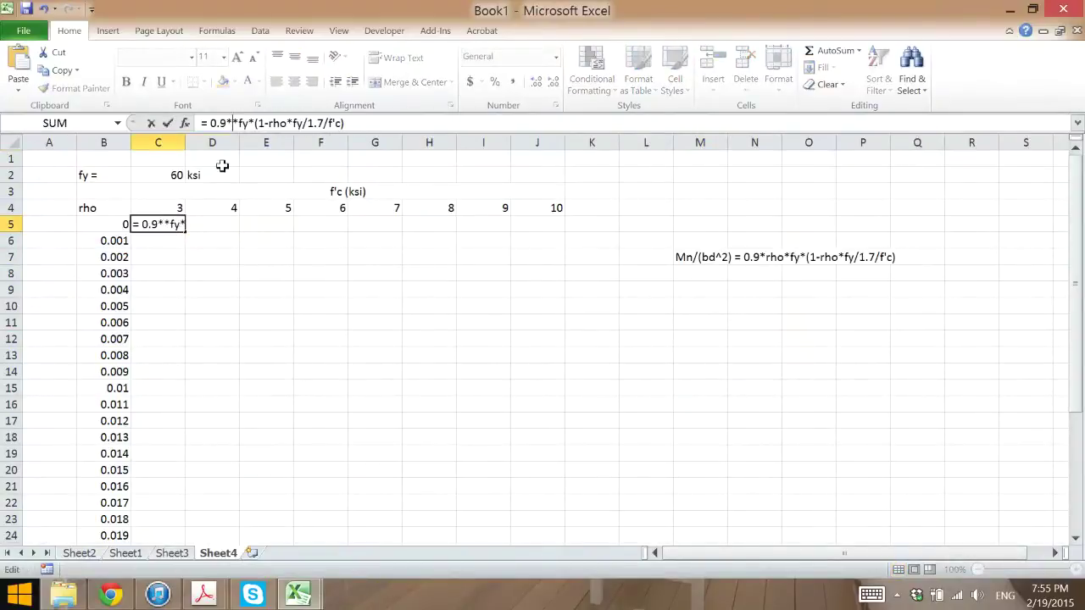
{"action": "left_click", "coordinate": [113, 223]}
{"action": "left_click_drag", "start_coordinate": [299, 123], "coordinate": [281, 123]}
{"action": "key", "text": "BackSpace"}
{"action": "left_click", "coordinate": [109, 223]}
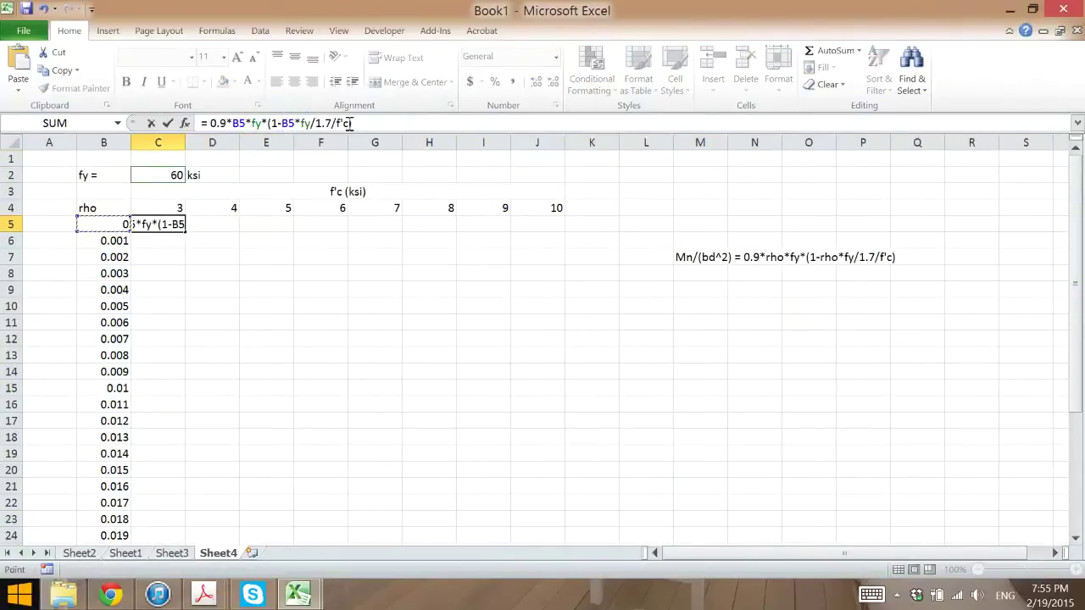
{"action": "left_click_drag", "start_coordinate": [336, 123], "coordinate": [342, 123]}
{"action": "left_click", "coordinate": [174, 208]}
{"action": "key", "text": "Return"}
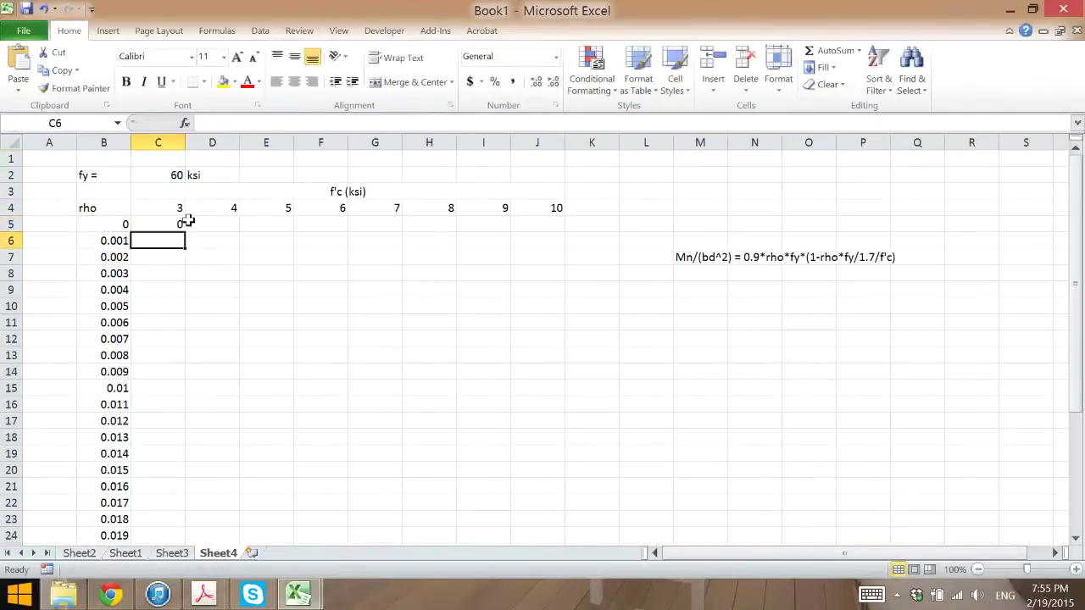
- Fill the C5 formula across to J5 and down through all the rho rows
{"action": "left_click", "coordinate": [179, 223]}
{"action": "left_click_drag", "start_coordinate": [185, 232], "coordinate": [563, 227]}
{"action": "double_click", "coordinate": [563, 229]}
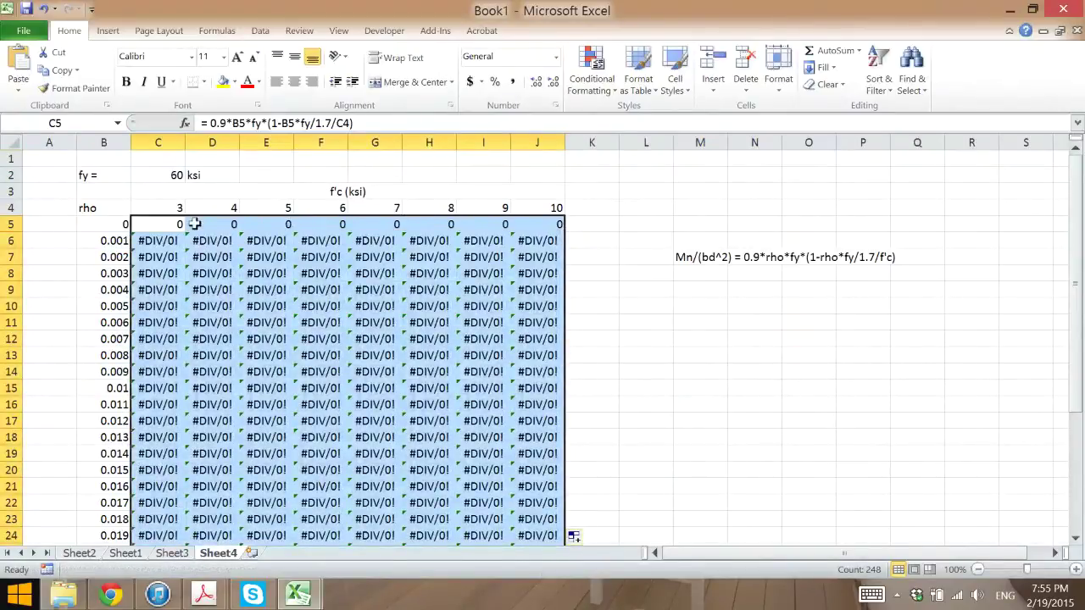
- Compare the formulas in C5 and C6, checking the rho, fy and f'c references
{"action": "left_click", "coordinate": [160, 225]}
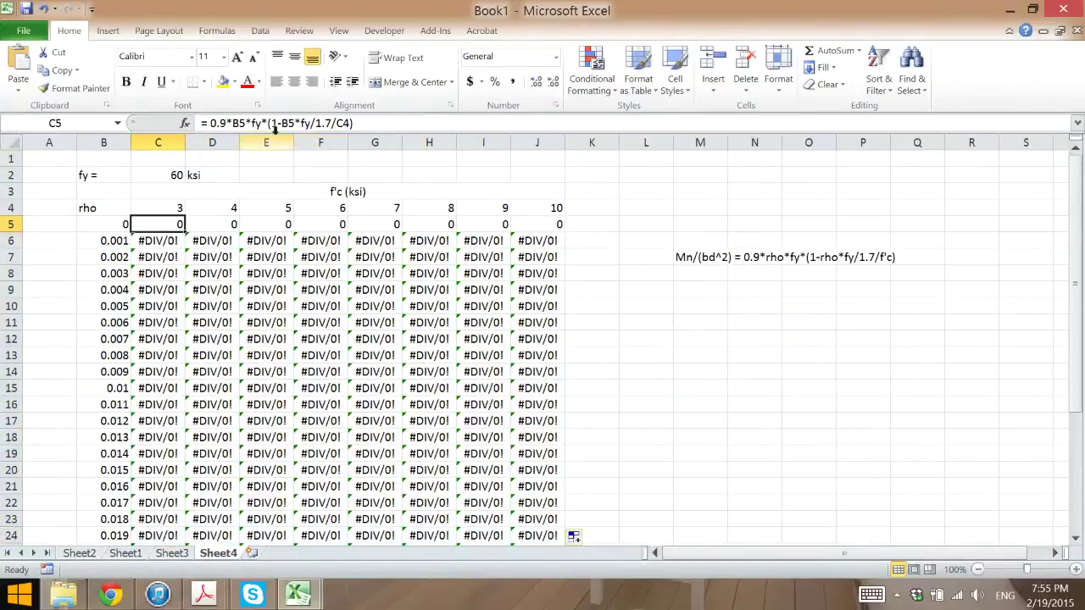
{"action": "left_click", "coordinate": [163, 240]}
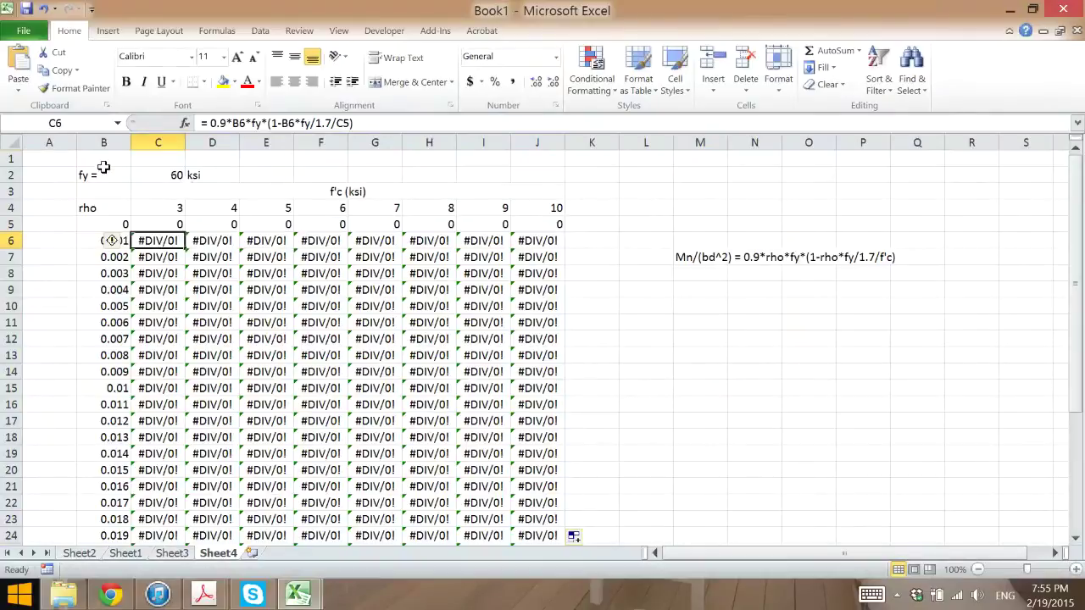
{"action": "left_click", "coordinate": [161, 176]}
{"action": "left_click", "coordinate": [163, 238]}
{"action": "left_click", "coordinate": [161, 224]}
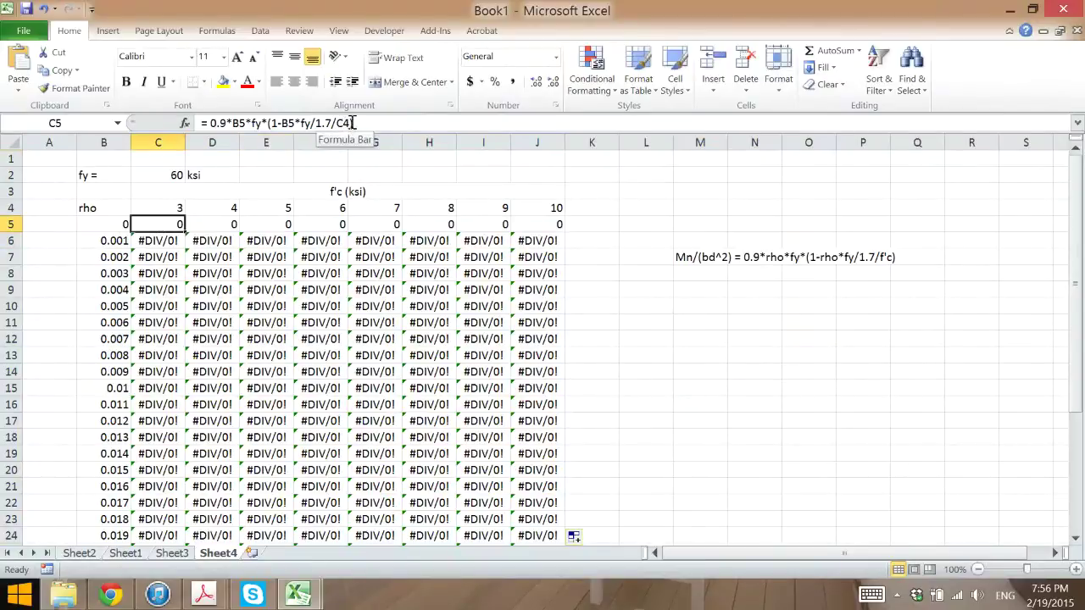
{"action": "left_click", "coordinate": [166, 242]}
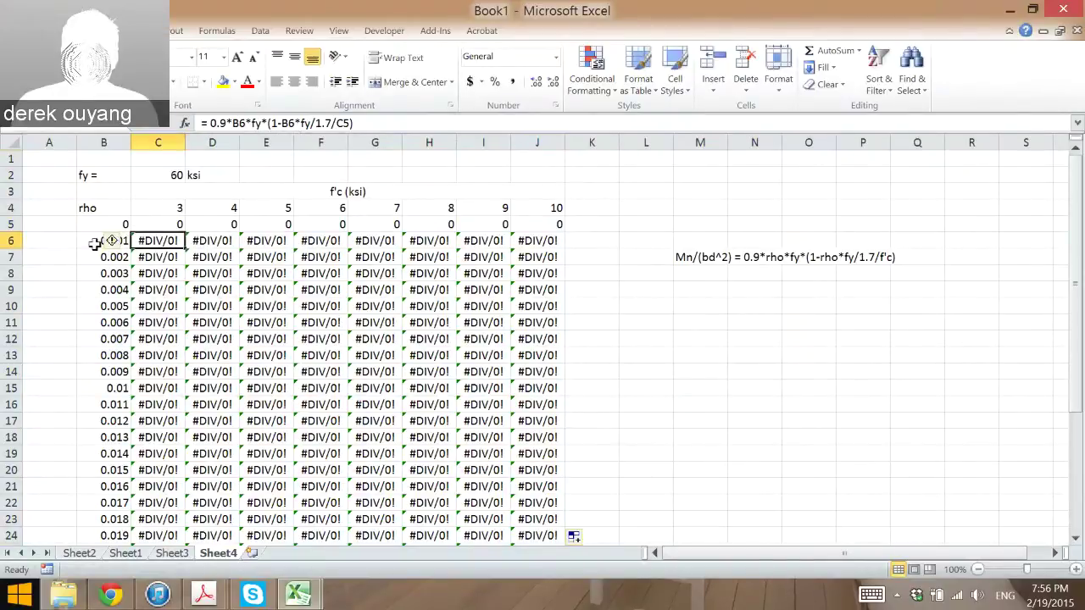
{"action": "key", "text": "Up"}
{"action": "double_click", "coordinate": [257, 123]}
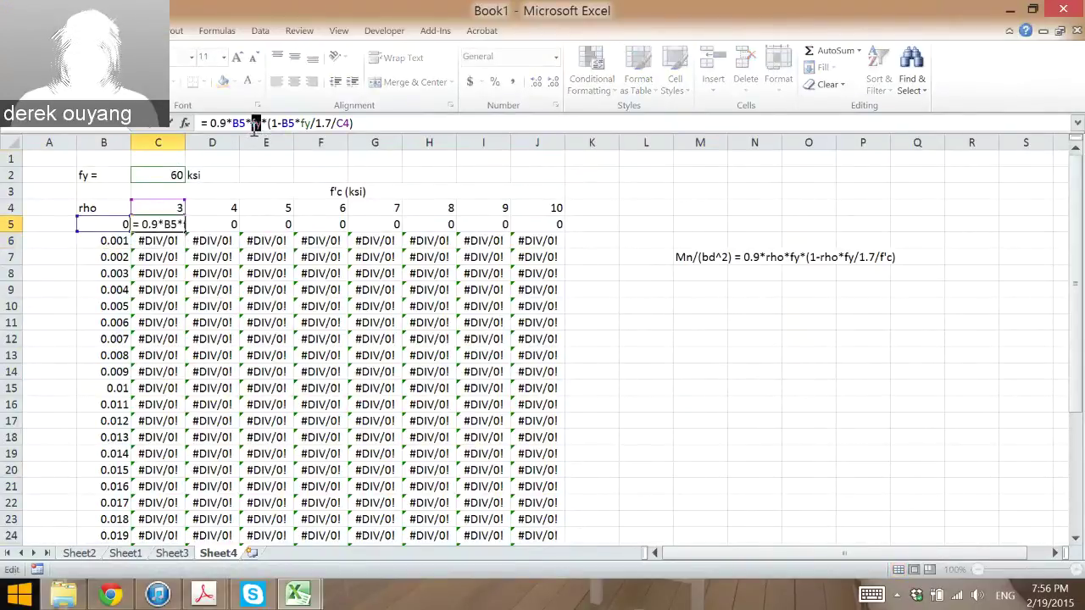
{"action": "key", "text": "Return"}
{"action": "left_click", "coordinate": [312, 123]}
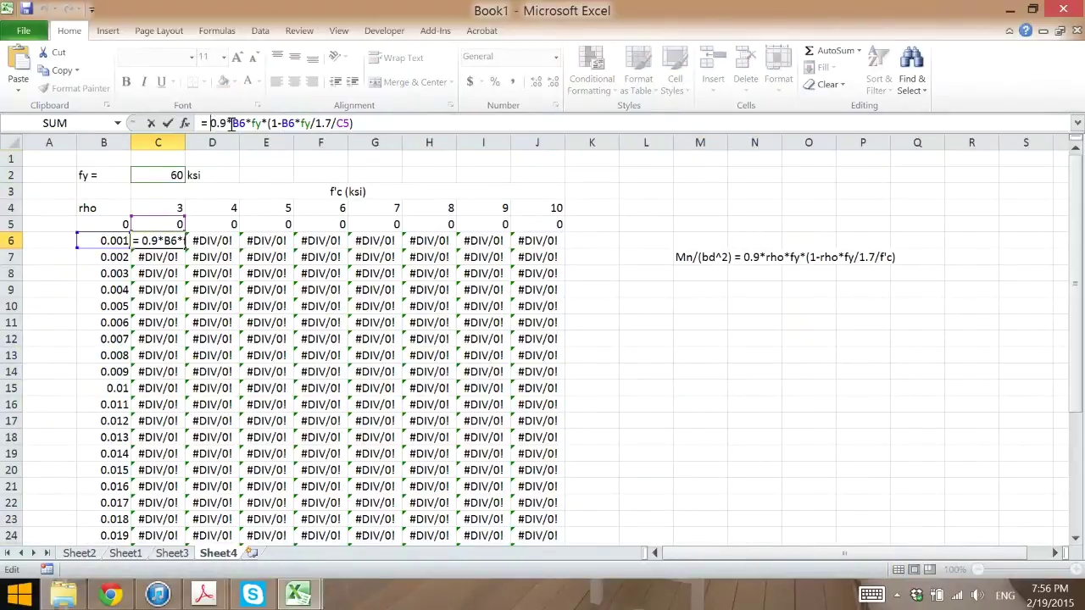
{"action": "key", "text": "BackSpace"}
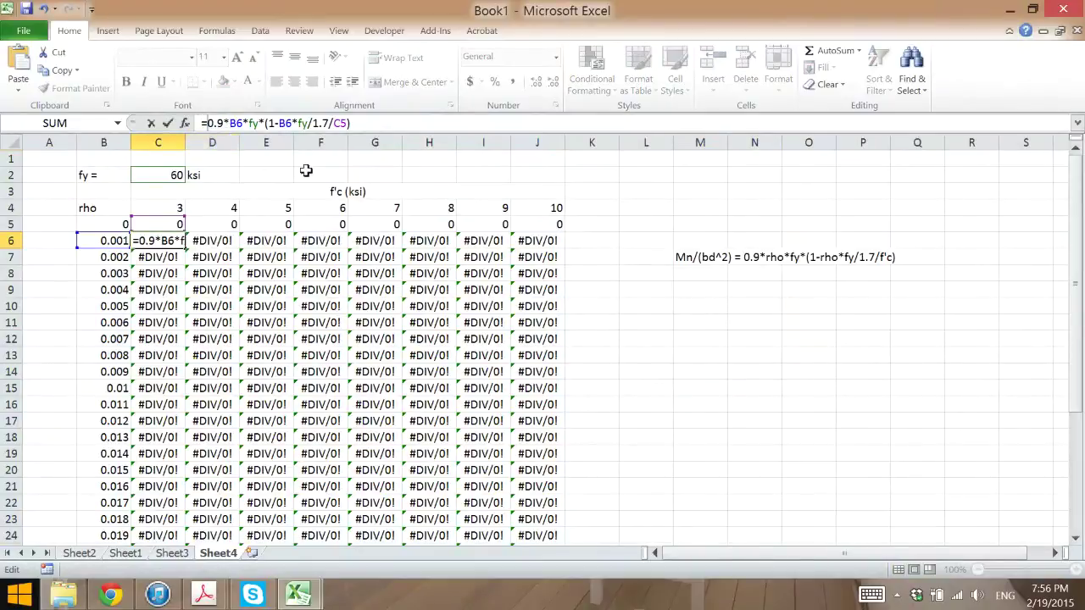
- Lock the row of the f'c reference in the C5 formula by changing it to C$4
{"action": "left_click", "coordinate": [174, 222]}
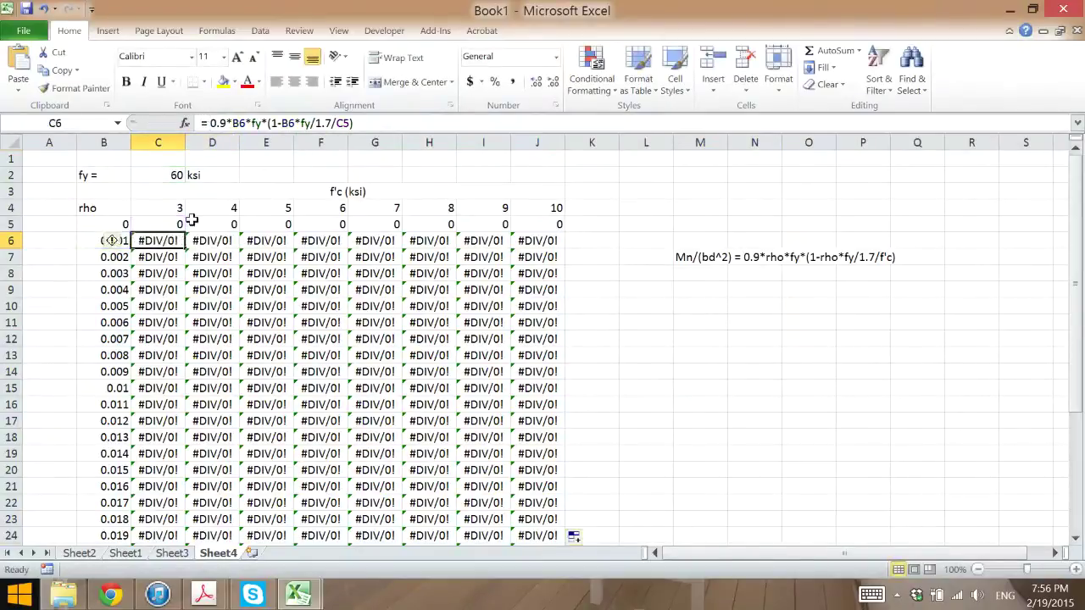
{"action": "left_click", "coordinate": [335, 122]}
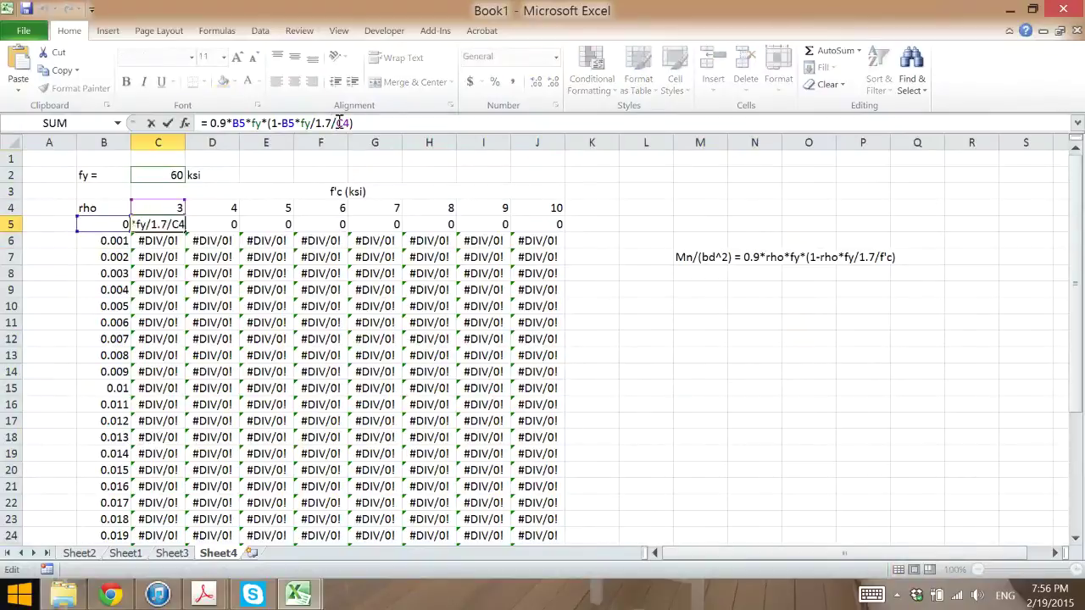
{"action": "left_click", "coordinate": [339, 123]}
{"action": "key", "text": "Return"}
- Refill the table from C5 across to column J and down to row 35 with the C$4 formula
{"action": "left_click", "coordinate": [175, 227]}
{"action": "left_click_drag", "start_coordinate": [184, 231], "coordinate": [563, 231]}
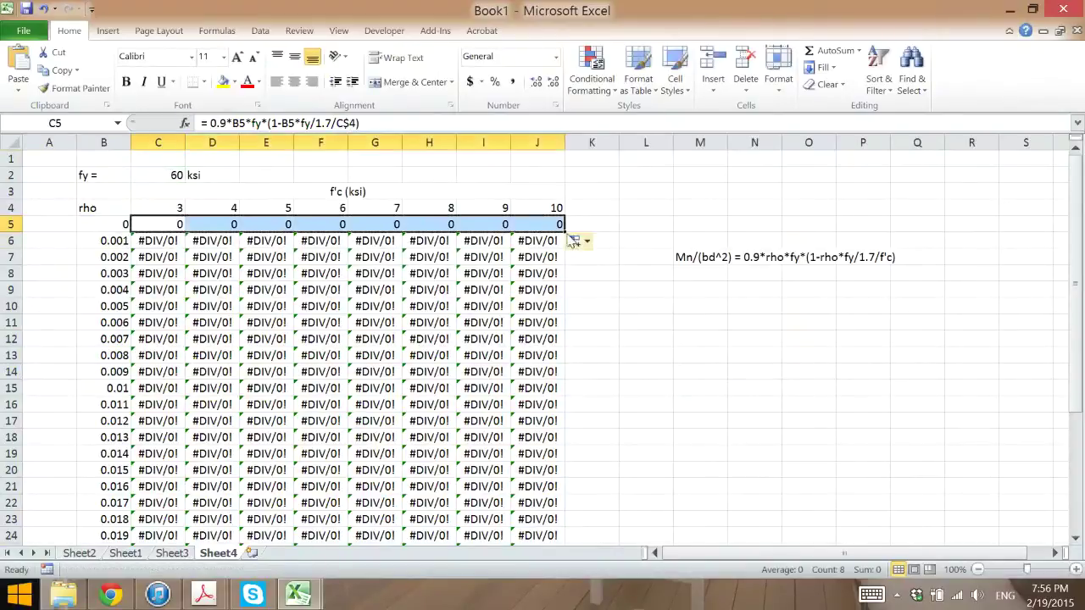
{"action": "double_click", "coordinate": [564, 232]}
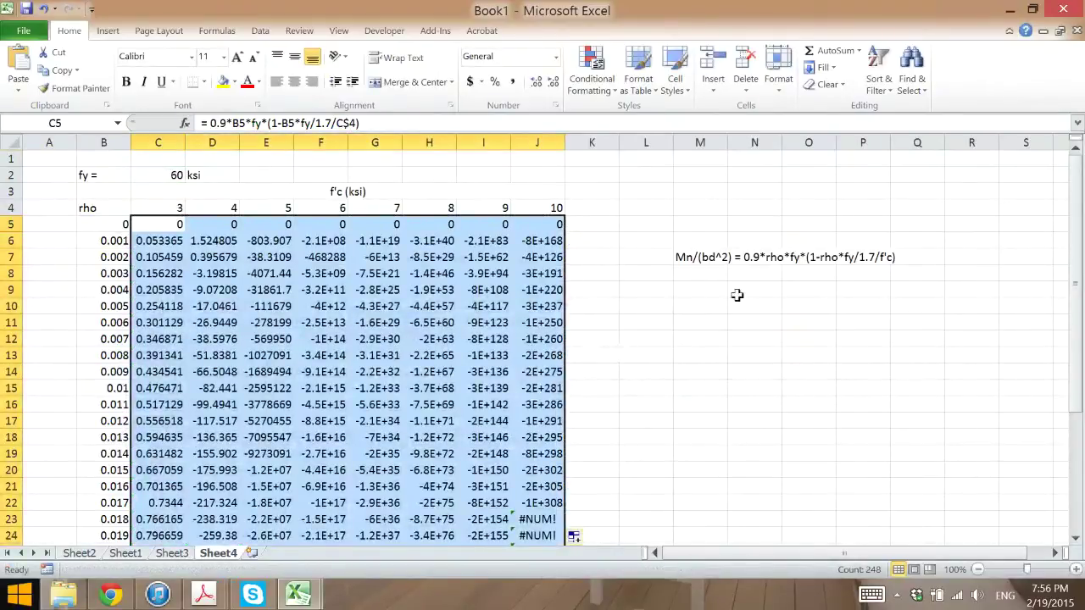
- Examine the formulas in several filled cells of the table, including those in columns C to E
{"action": "left_click", "coordinate": [710, 326]}
{"action": "left_click", "coordinate": [212, 307]}
{"action": "left_click", "coordinate": [180, 290]}
{"action": "left_click", "coordinate": [259, 290]}
{"action": "left_click", "coordinate": [254, 355]}
{"action": "left_click", "coordinate": [259, 404]}
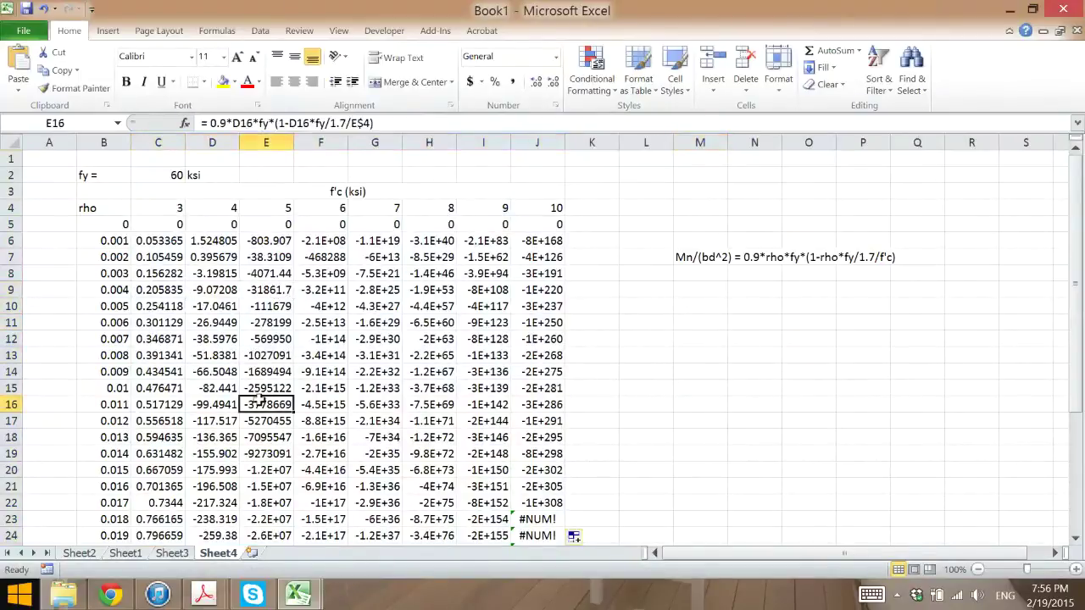
{"action": "left_click", "coordinate": [641, 351]}
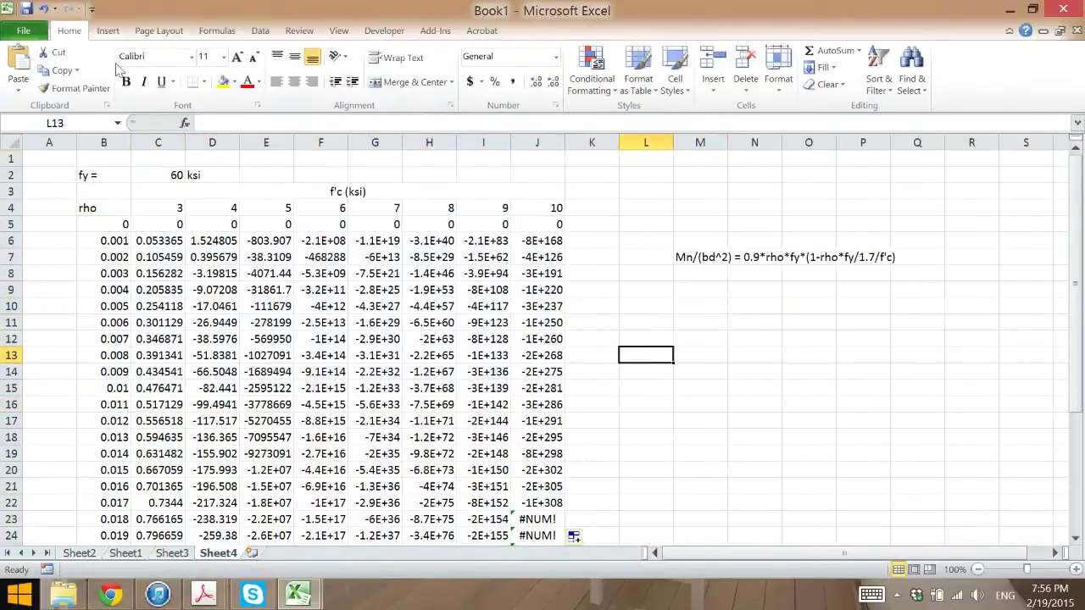
{"action": "left_click_drag", "start_coordinate": [165, 243], "coordinate": [297, 308]}
{"action": "left_click", "coordinate": [271, 355]}
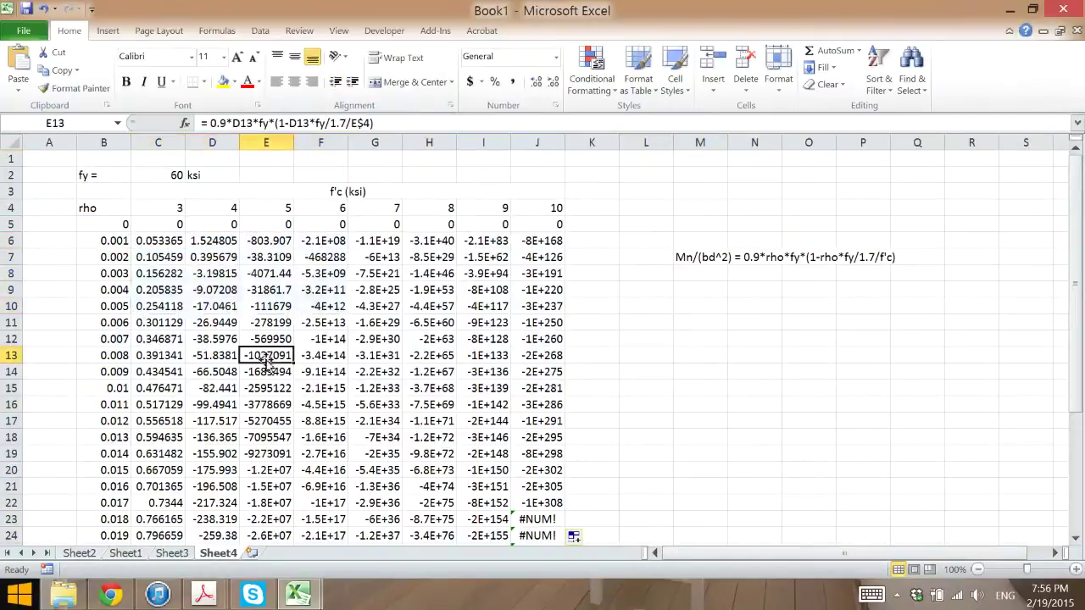
- Try plotting the table values C5:J35 as a markers-only scatter chart placed beside the table
{"action": "left_click_drag", "start_coordinate": [166, 223], "coordinate": [534, 470]}
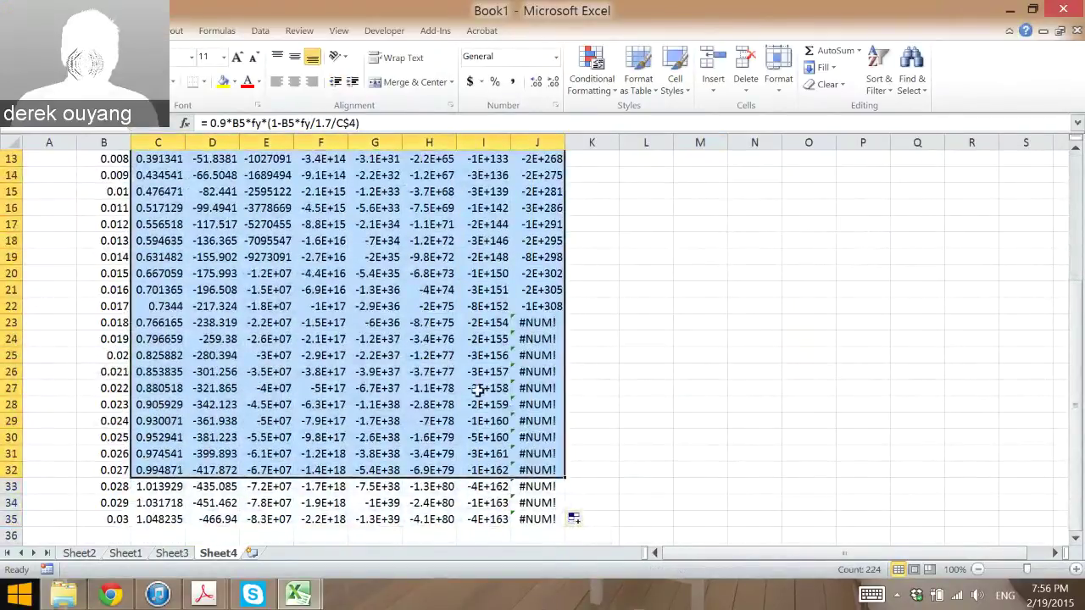
{"action": "left_click", "coordinate": [429, 237]}
{"action": "scroll", "coordinate": [423, 373], "scroll_direction": "up", "scroll_amount": 4}
{"action": "left_click", "coordinate": [153, 222]}
{"action": "left_click_drag", "start_coordinate": [154, 222], "coordinate": [555, 518]}
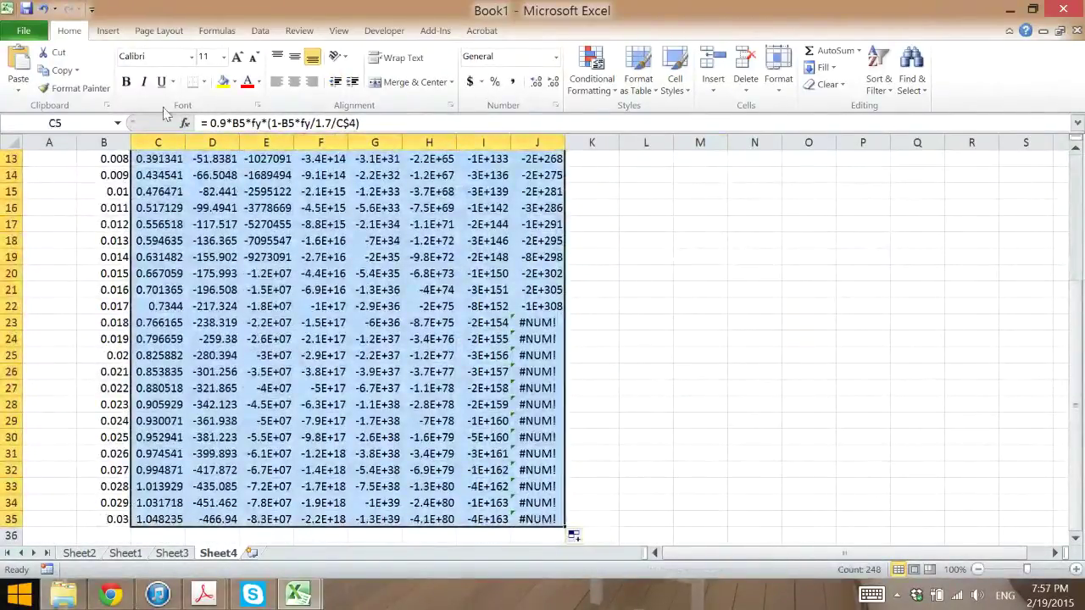
{"action": "left_click", "coordinate": [107, 31]}
{"action": "left_click", "coordinate": [452, 68]}
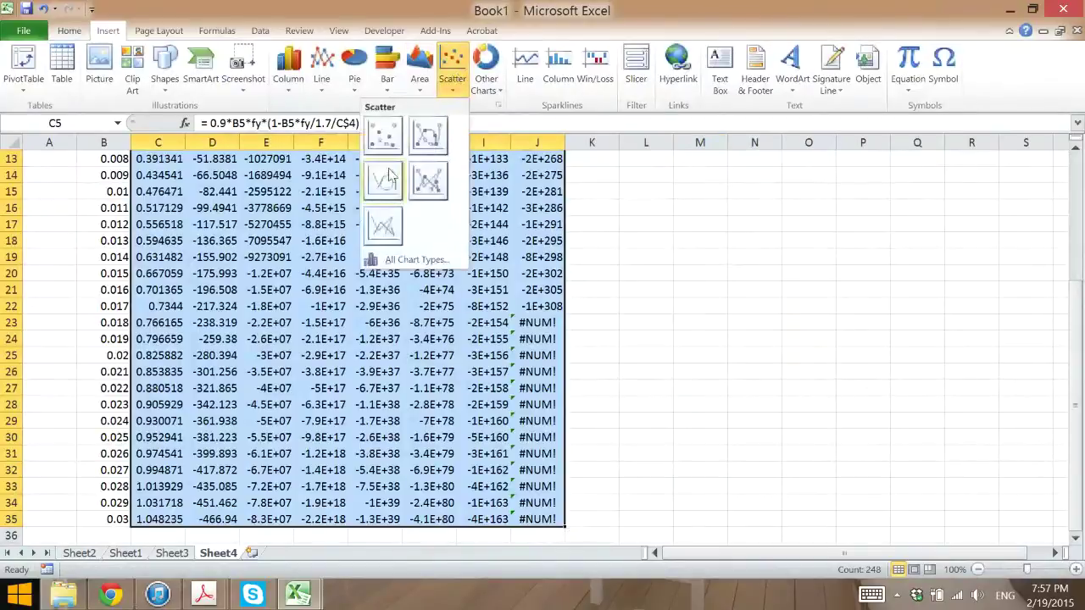
{"action": "left_click", "coordinate": [386, 136]}
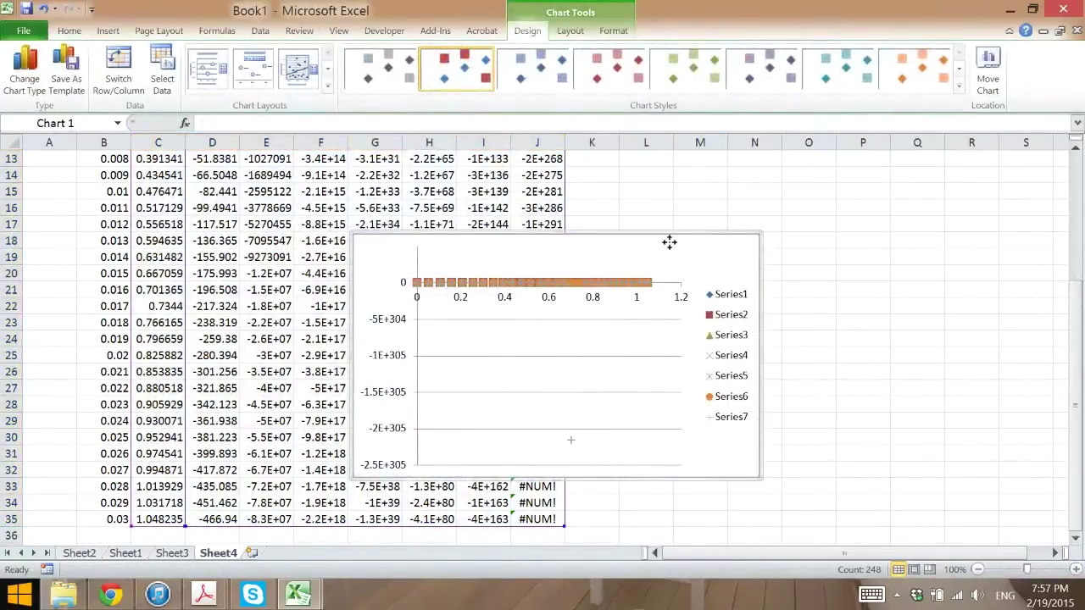
{"action": "left_click_drag", "start_coordinate": [668, 242], "coordinate": [884, 266]}
{"action": "scroll", "coordinate": [891, 267], "scroll_direction": "up", "scroll_amount": 4}
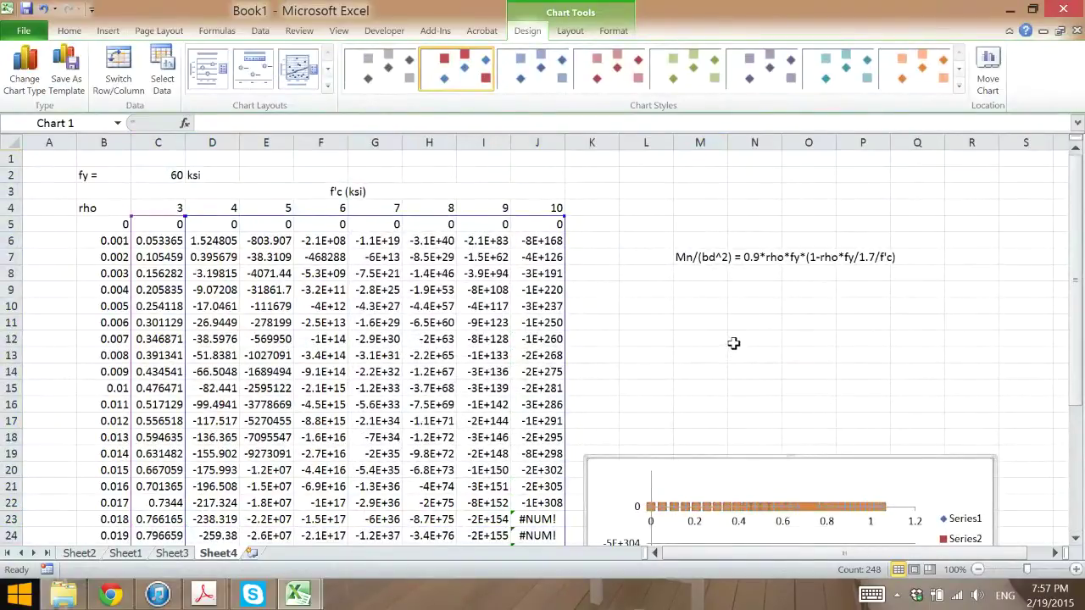
{"action": "key", "text": "Delete"}
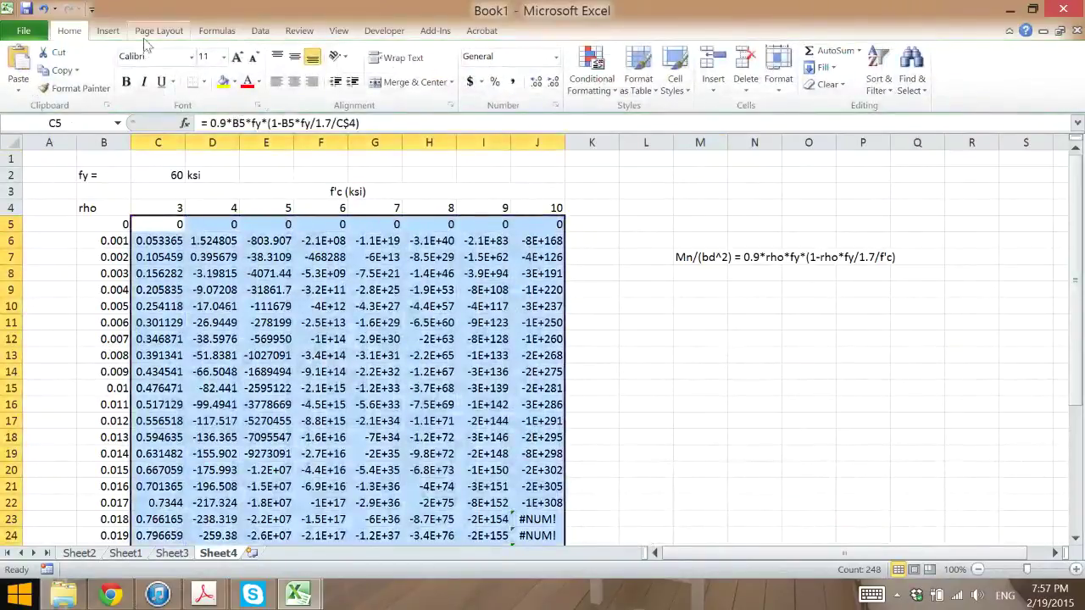
- Insert a markers-only scatter chart with only the empty cell K3 selected, and move it beside the table
{"action": "left_click", "coordinate": [109, 31]}
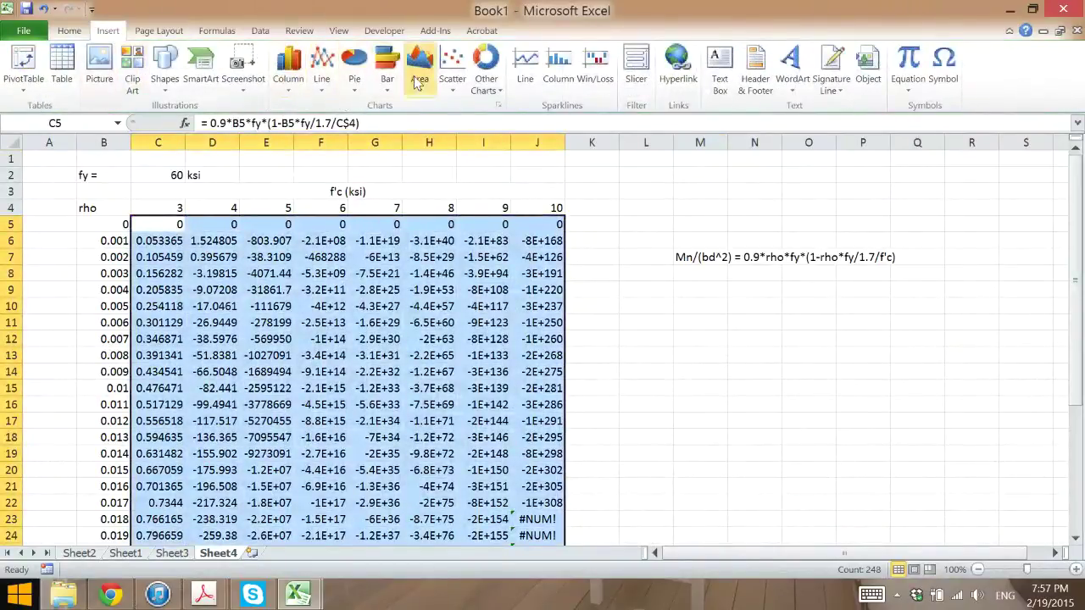
{"action": "left_click", "coordinate": [452, 73]}
{"action": "left_click", "coordinate": [646, 227]}
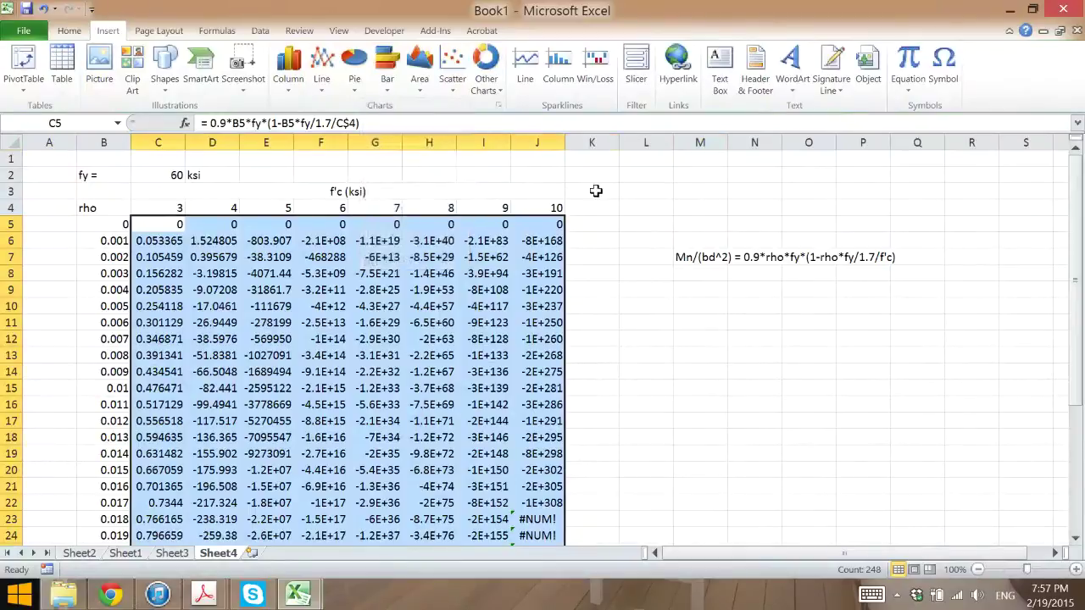
{"action": "left_click", "coordinate": [593, 189]}
{"action": "left_click", "coordinate": [452, 75]}
{"action": "left_click", "coordinate": [383, 136]}
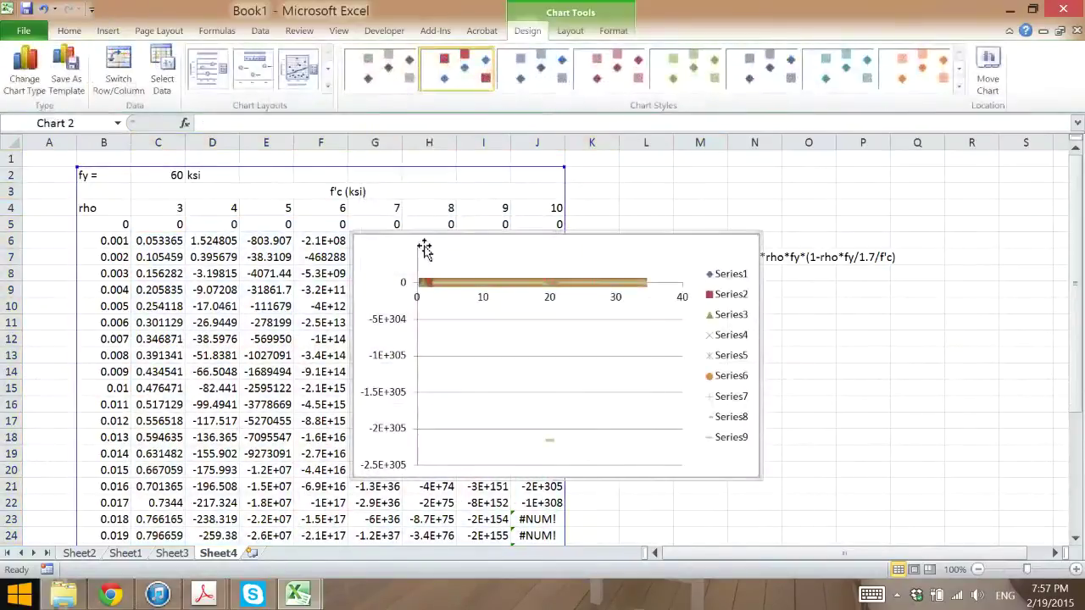
{"action": "left_click_drag", "start_coordinate": [467, 240], "coordinate": [659, 262]}
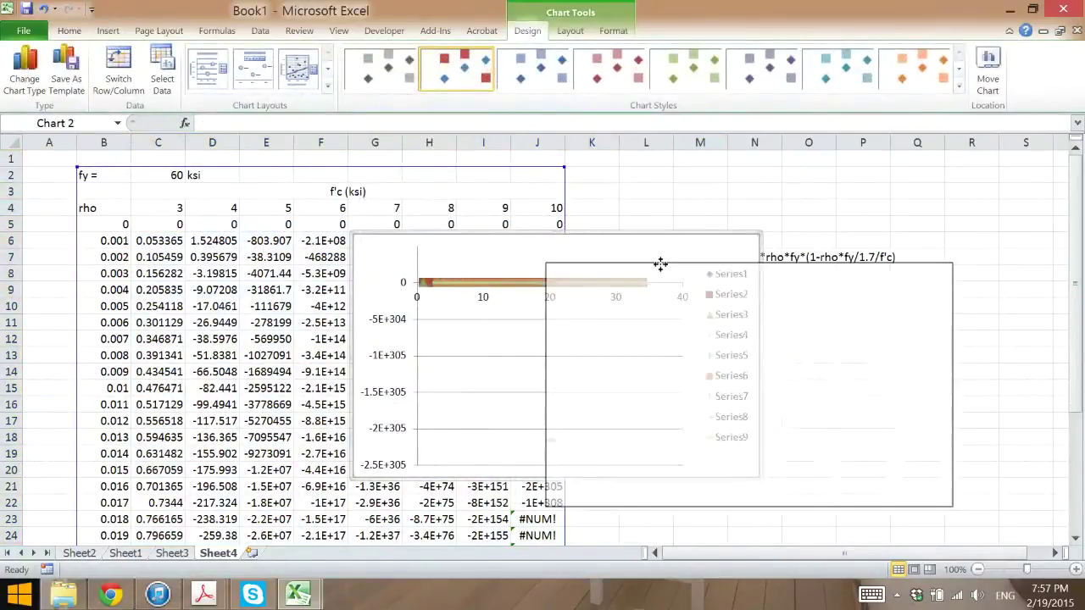
- Remove all the automatically plotted series from the chart's data source
{"action": "left_click", "coordinate": [160, 76]}
{"action": "mouse_move", "coordinate": [726, 385]}
{"action": "left_mouse_down"}
{"action": "mouse_move", "coordinate": [728, 397]}
{"action": "mouse_move", "coordinate": [726, 373]}
{"action": "left_mouse_up"}
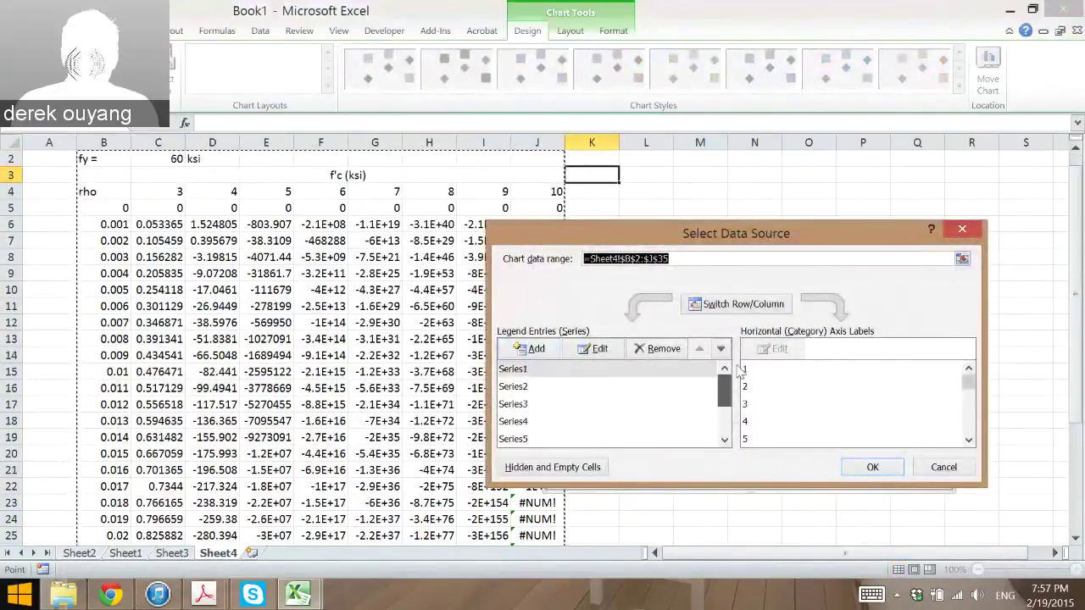
{"action": "left_click", "coordinate": [649, 351]}
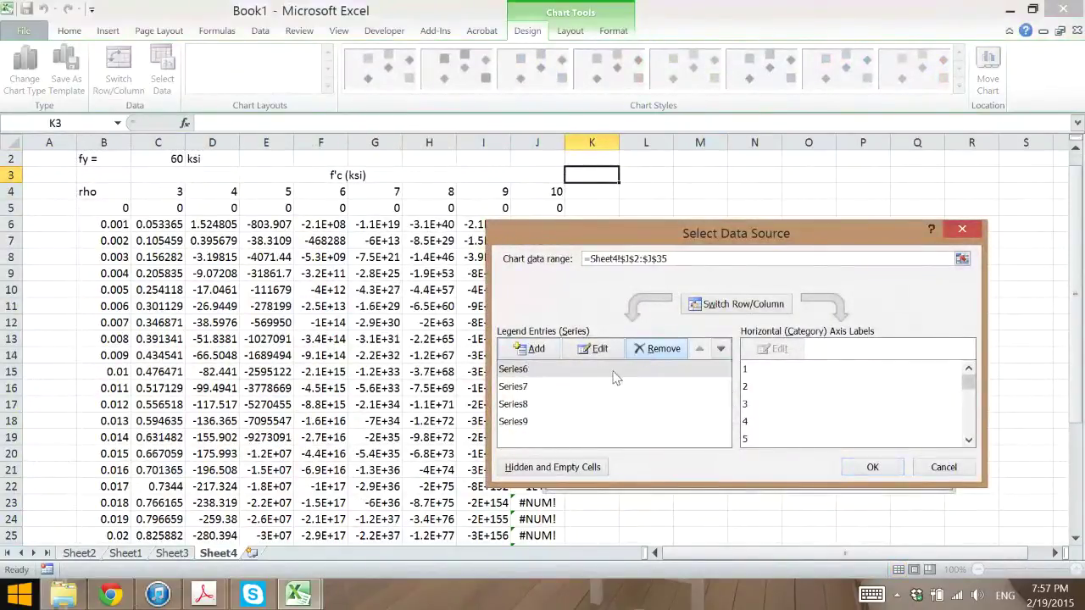
{"action": "left_click", "coordinate": [657, 348]}
{"action": "left_click", "coordinate": [657, 348]}
{"action": "left_click", "coordinate": [656, 348]}
{"action": "left_click", "coordinate": [657, 348]}
- Add a chart series named 3ksi with X values B5:B35 and Y values C5:C35
{"action": "left_click", "coordinate": [543, 356]}
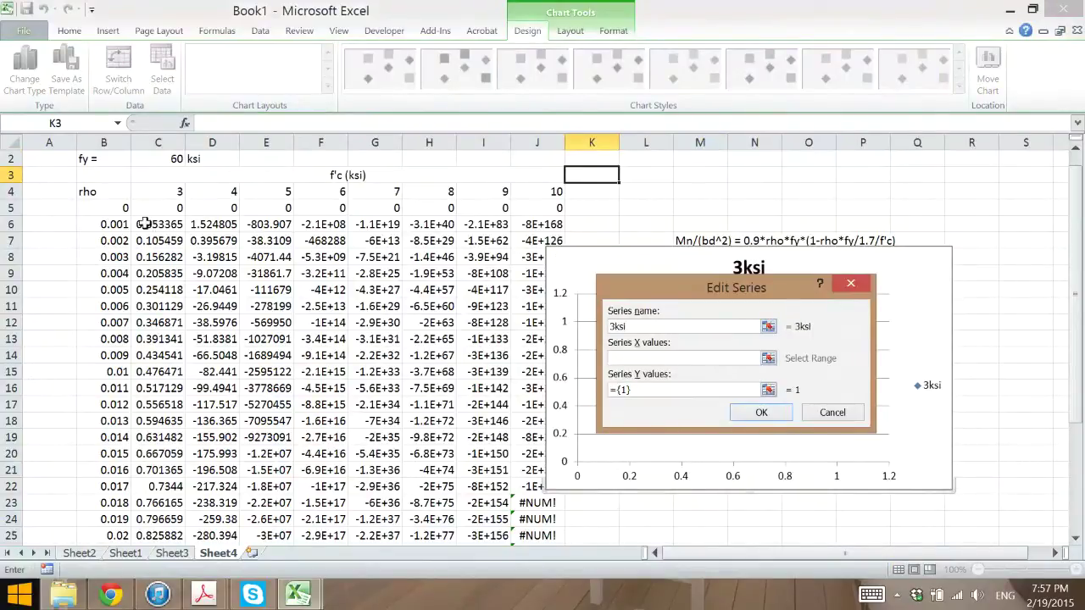
{"action": "left_click_drag", "start_coordinate": [115, 206], "coordinate": [111, 518]}
{"action": "left_click", "coordinate": [635, 390]}
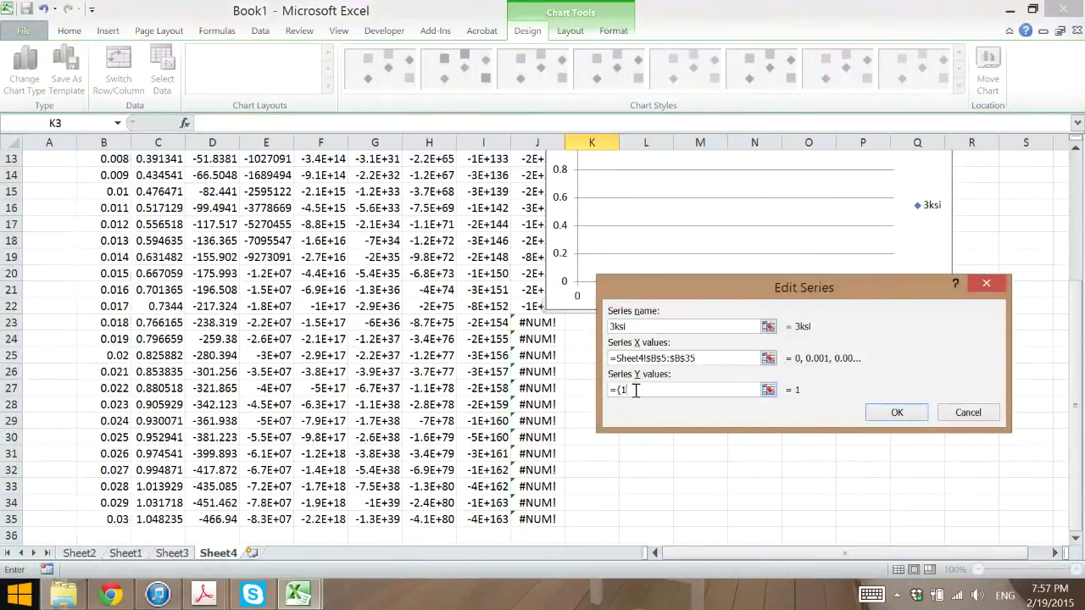
{"action": "left_click_drag", "start_coordinate": [1075, 352], "coordinate": [1074, 161]}
{"action": "mouse_move", "coordinate": [163, 225]}
{"action": "left_mouse_down"}
{"action": "mouse_move", "coordinate": [161, 602]}
{"action": "mouse_move", "coordinate": [161, 519]}
{"action": "left_mouse_up"}
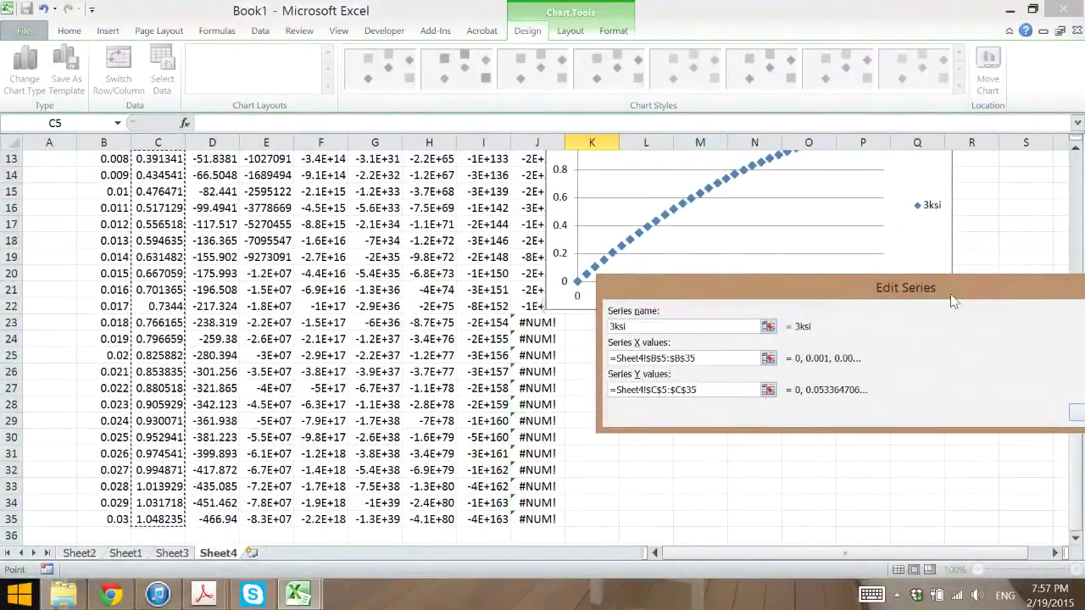
{"action": "left_click_drag", "start_coordinate": [955, 302], "coordinate": [827, 301]}
{"action": "left_click", "coordinate": [959, 415]}
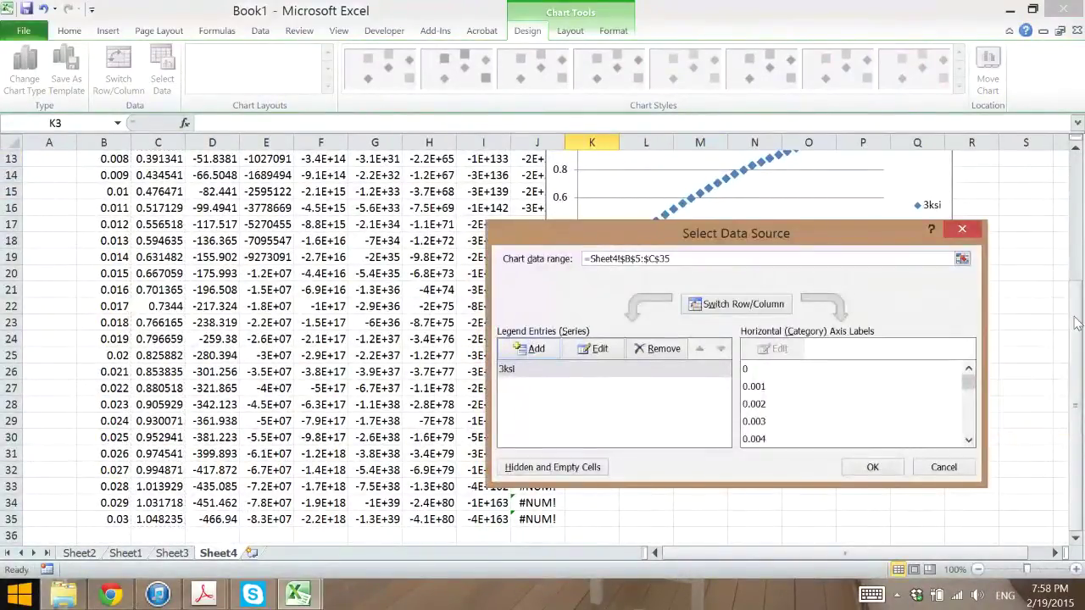
{"action": "left_click_drag", "start_coordinate": [870, 246], "coordinate": [936, 259]}
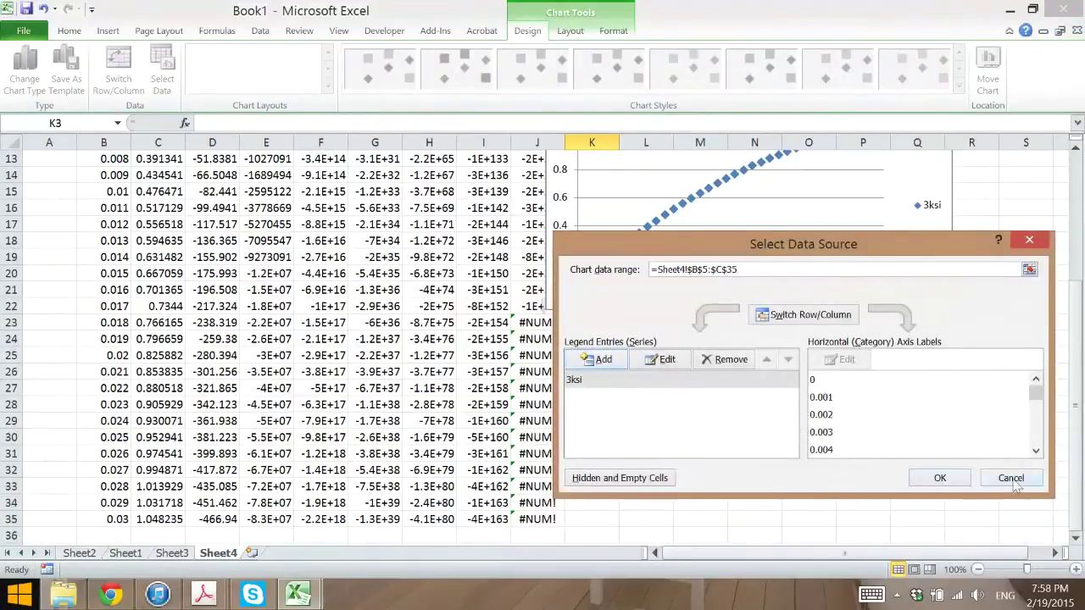
{"action": "left_click", "coordinate": [939, 478]}
{"action": "scroll", "coordinate": [685, 364], "scroll_direction": "up", "scroll_amount": 4}
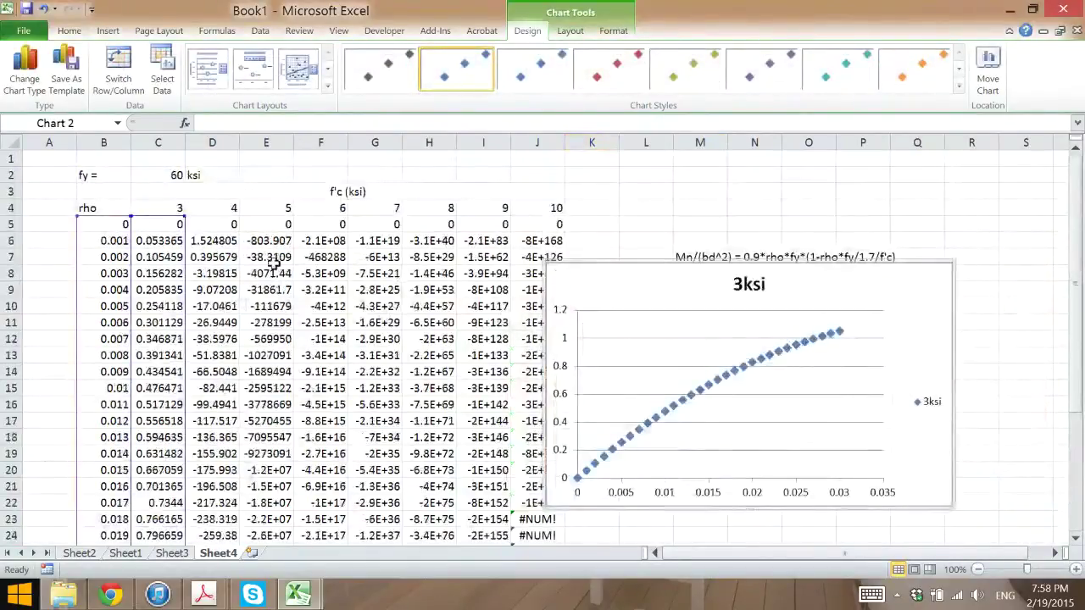
{"action": "left_click", "coordinate": [272, 270]}
{"action": "left_click_drag", "start_coordinate": [100, 227], "coordinate": [496, 581]}
{"action": "left_click", "coordinate": [266, 437]}
{"action": "scroll", "coordinate": [220, 339], "scroll_direction": "up", "scroll_amount": 4}
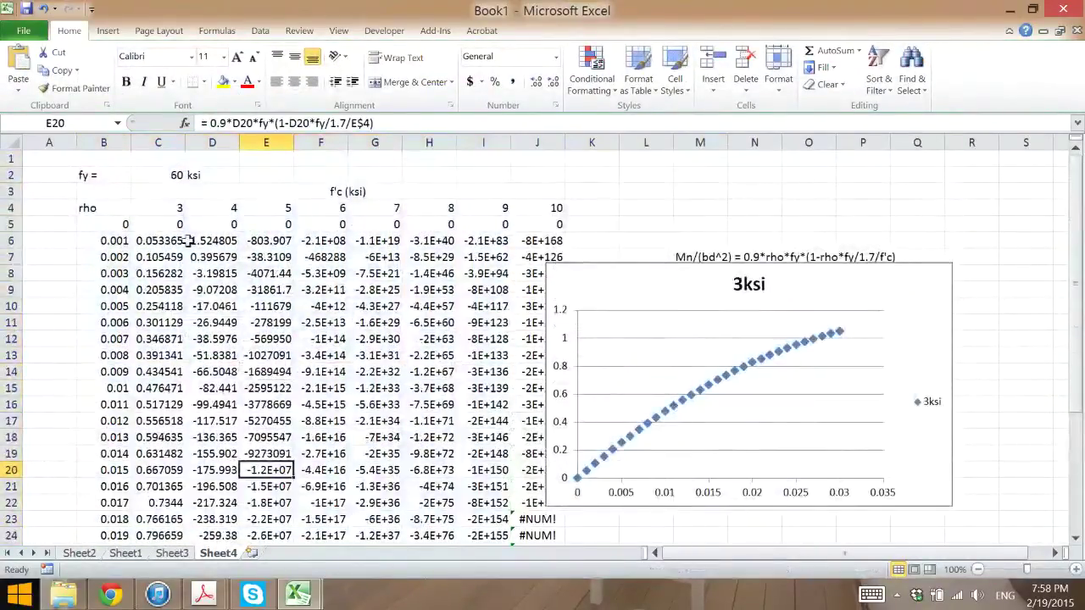
- Position the chart beside the table just below the Mn/(bd^2) formula note, and readjust its plotted range on the sheet to B5:C35
{"action": "left_click_drag", "start_coordinate": [662, 266], "coordinate": [699, 285]}
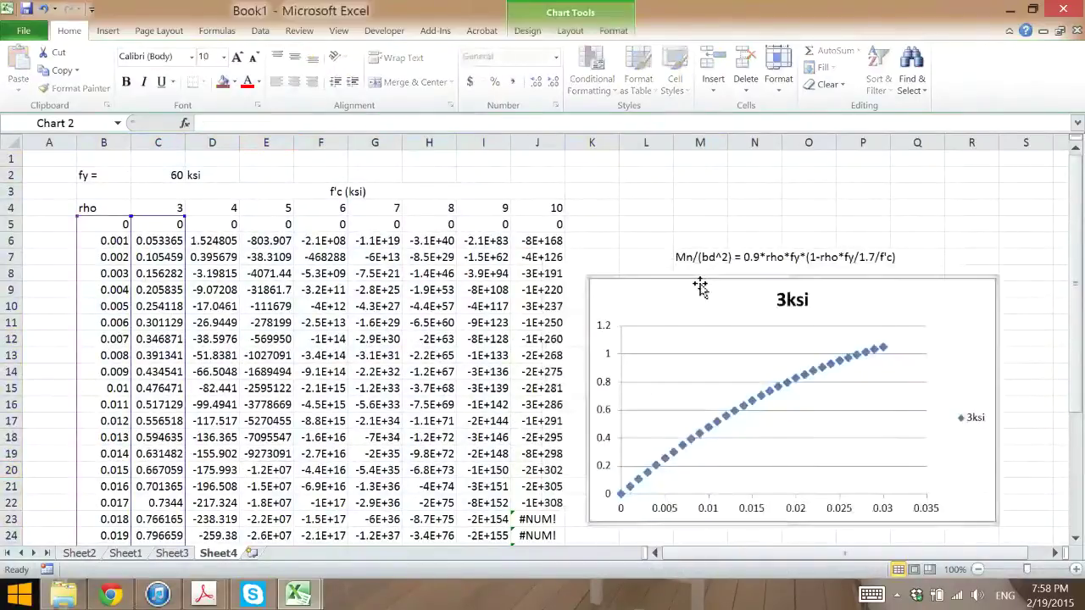
{"action": "left_click_drag", "start_coordinate": [185, 217], "coordinate": [164, 225]}
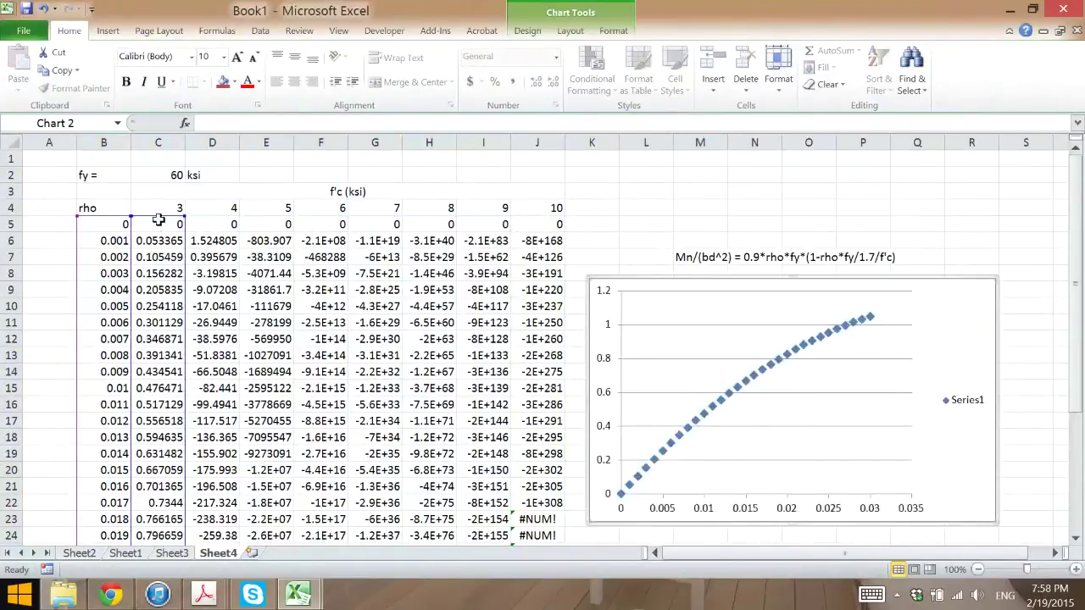
{"action": "left_click_drag", "start_coordinate": [683, 278], "coordinate": [662, 288]}
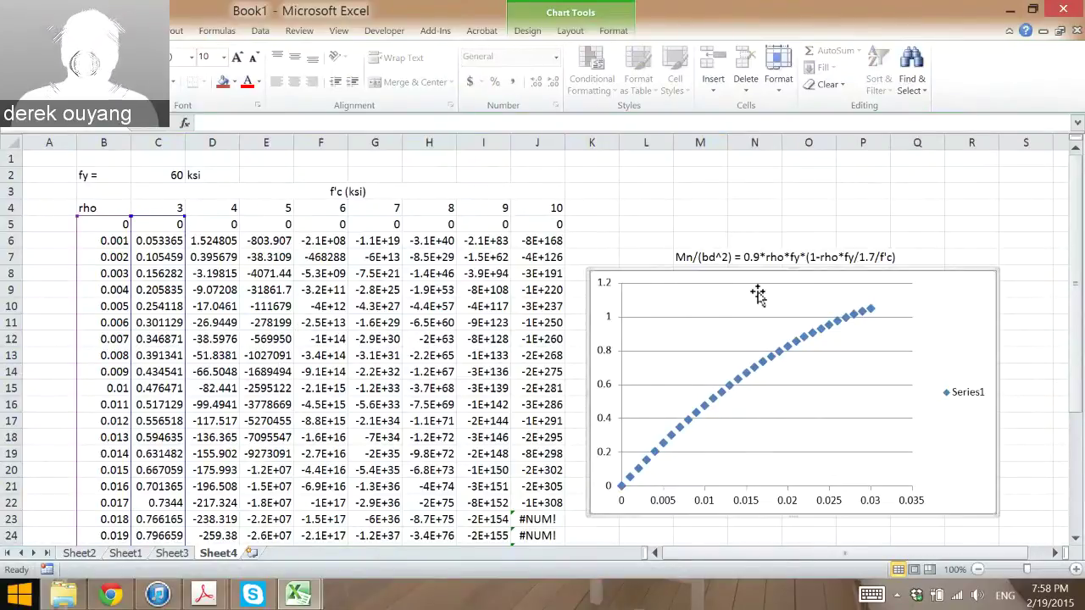
- Change the chart type to a scatter with smooth lines and no markers, and nudge the chart slightly
{"action": "left_click", "coordinate": [543, 19]}
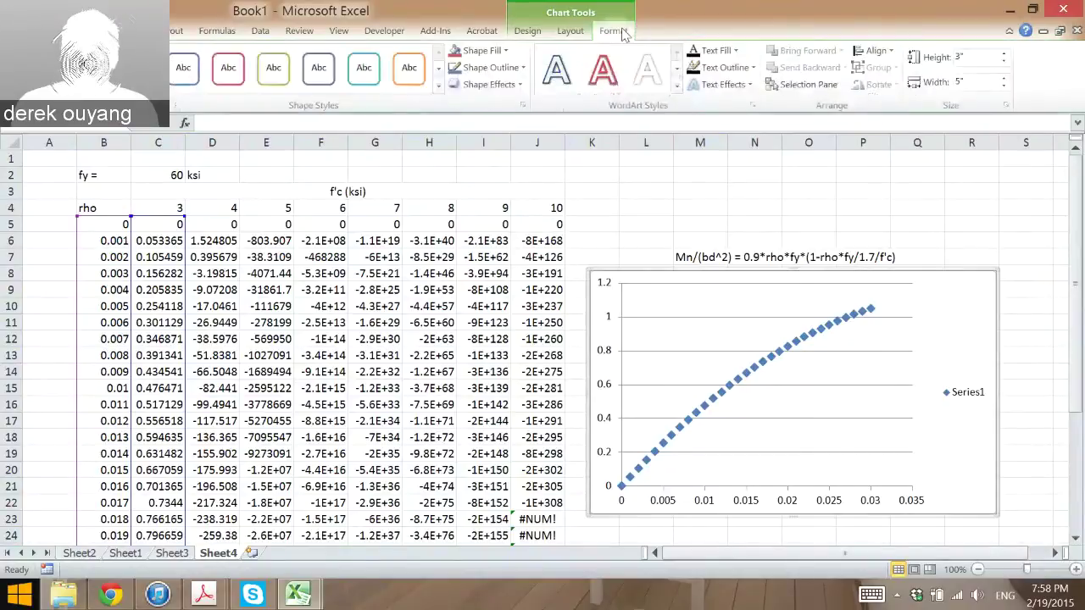
{"action": "left_click", "coordinate": [548, 35]}
{"action": "left_click", "coordinate": [569, 31]}
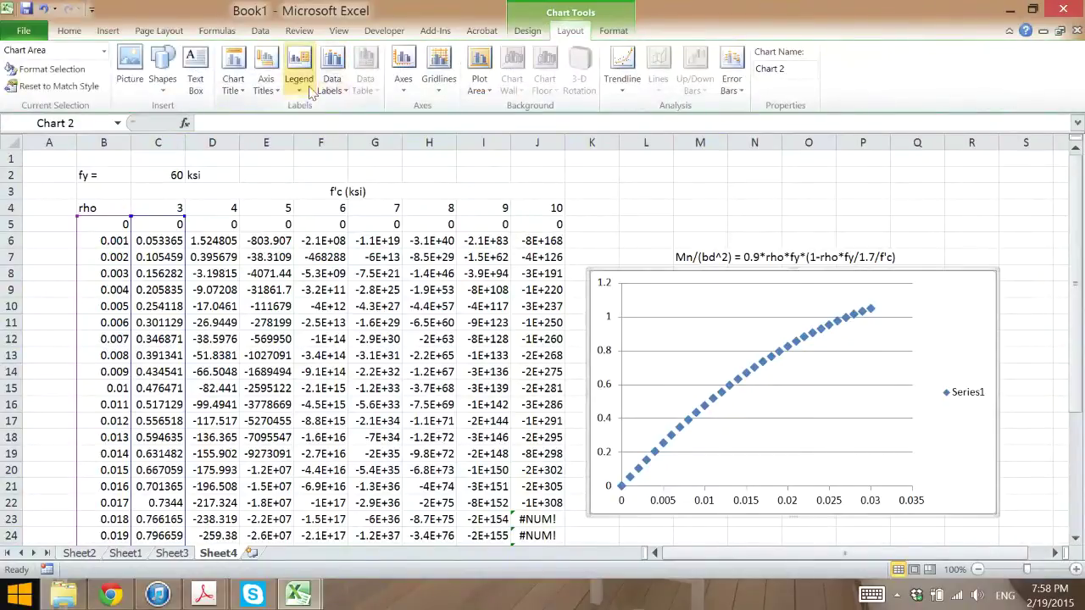
{"action": "left_click", "coordinate": [528, 32]}
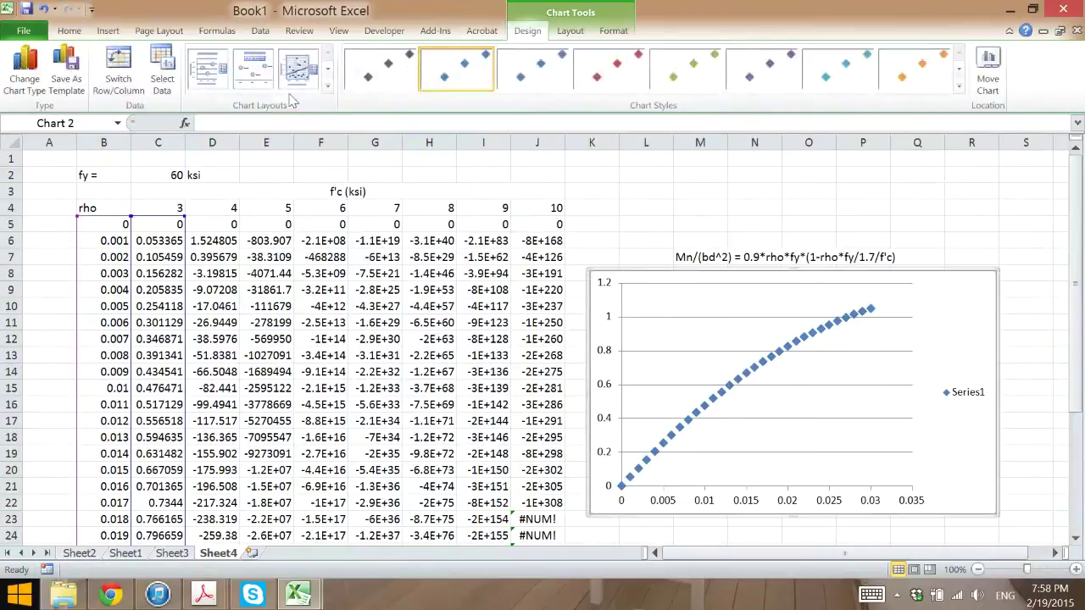
{"action": "left_click", "coordinate": [36, 84]}
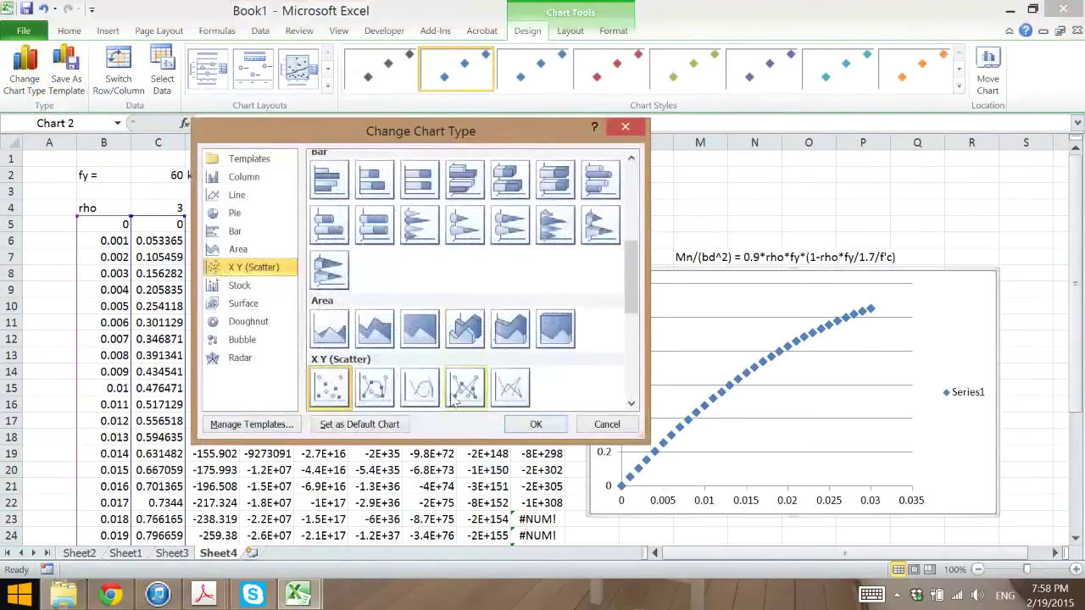
{"action": "left_click", "coordinate": [532, 425]}
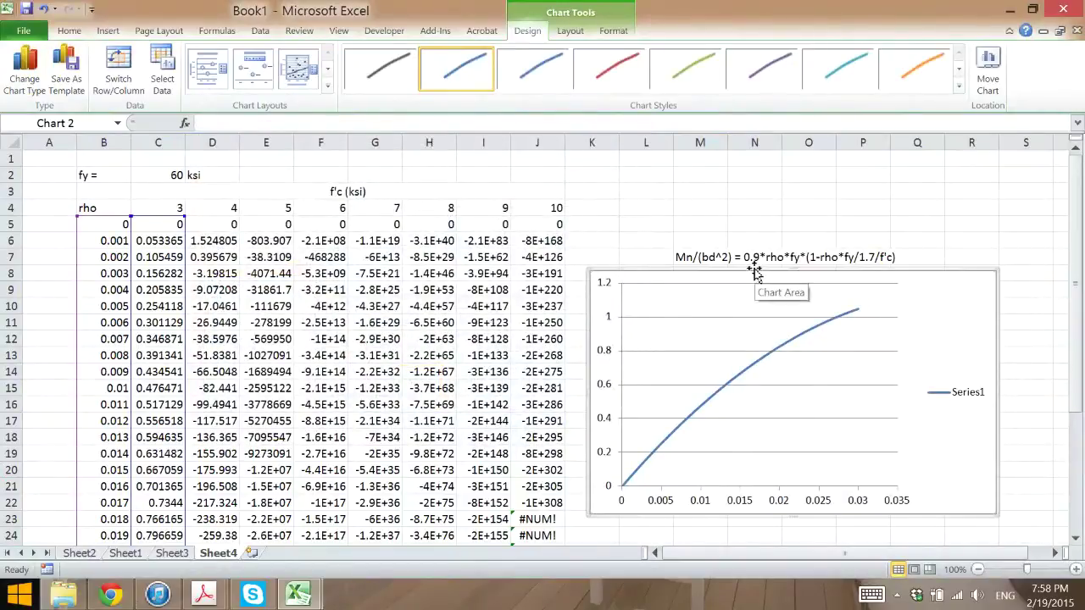
{"action": "left_click_drag", "start_coordinate": [754, 272], "coordinate": [758, 278]}
{"action": "scroll", "coordinate": [500, 236], "scroll_direction": "down", "scroll_amount": 1}
{"action": "scroll", "coordinate": [500, 235], "scroll_direction": "up", "scroll_amount": 1}
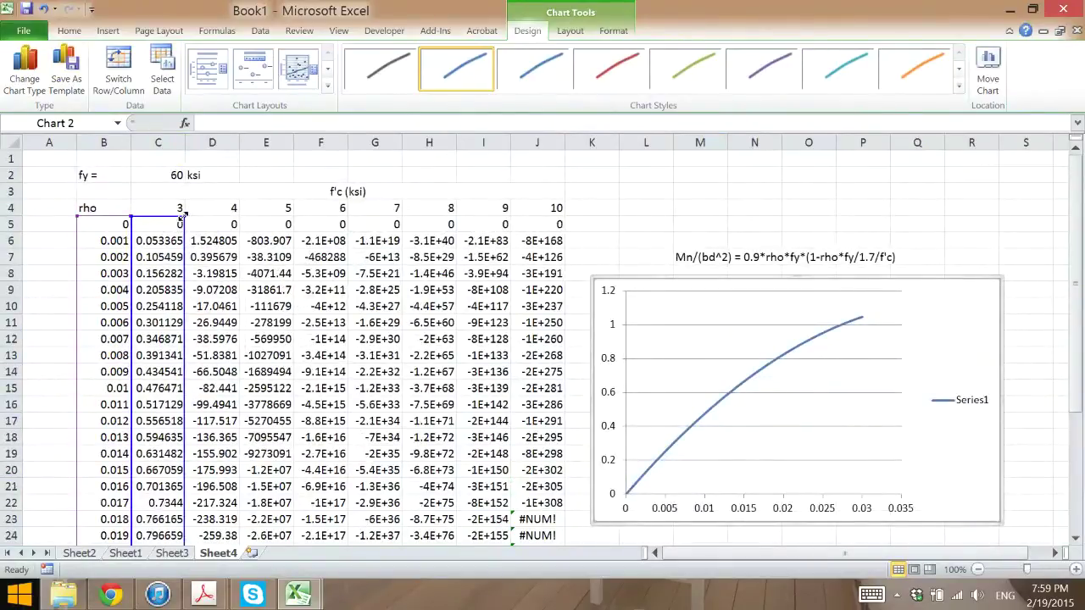
{"action": "left_click", "coordinate": [976, 401]}
{"action": "right_click", "coordinate": [968, 405]}
{"action": "left_click", "coordinate": [882, 563]}
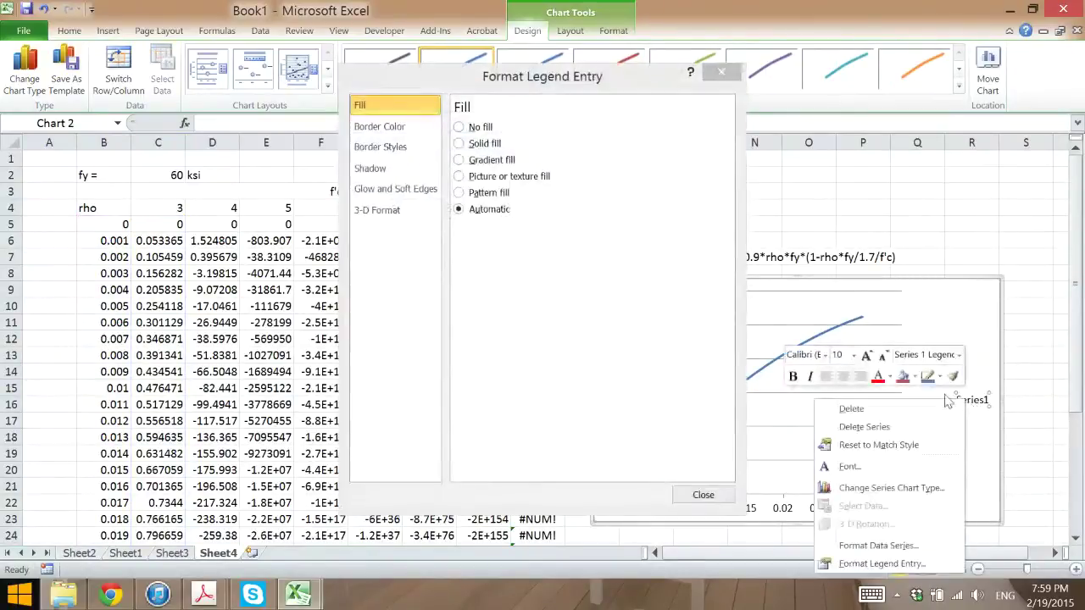
{"action": "left_click", "coordinate": [703, 495]}
{"action": "left_click", "coordinate": [971, 191]}
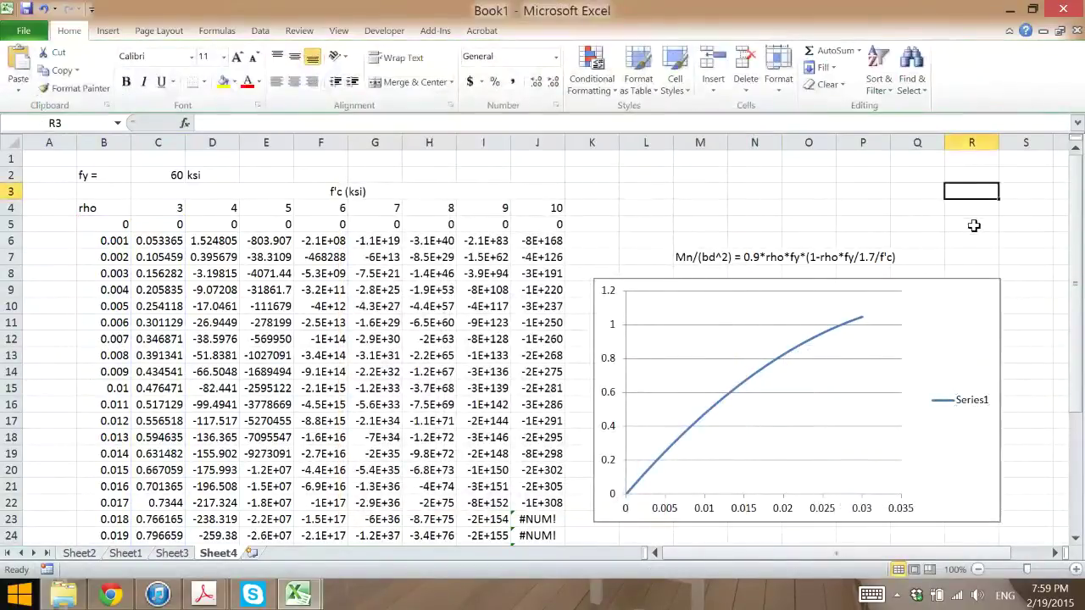
{"action": "left_click", "coordinate": [286, 288]}
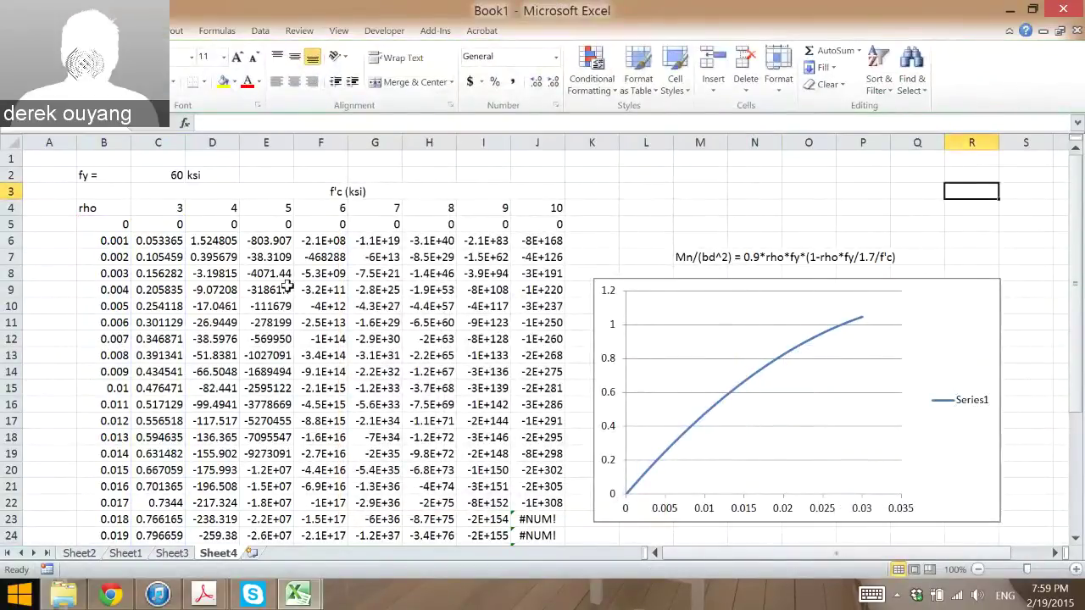
- Try to add a second chart series named 4ksi with X values B5:B35 and Y values D5:D35
{"action": "left_click", "coordinate": [927, 310]}
{"action": "left_click", "coordinate": [532, 31]}
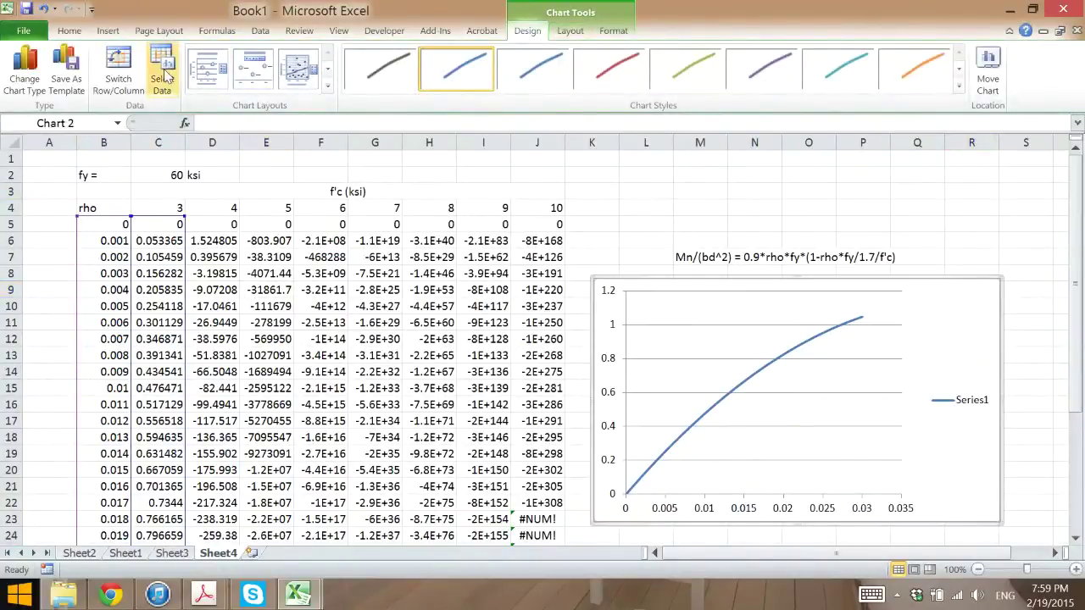
{"action": "left_click", "coordinate": [164, 75]}
{"action": "left_click", "coordinate": [596, 359]}
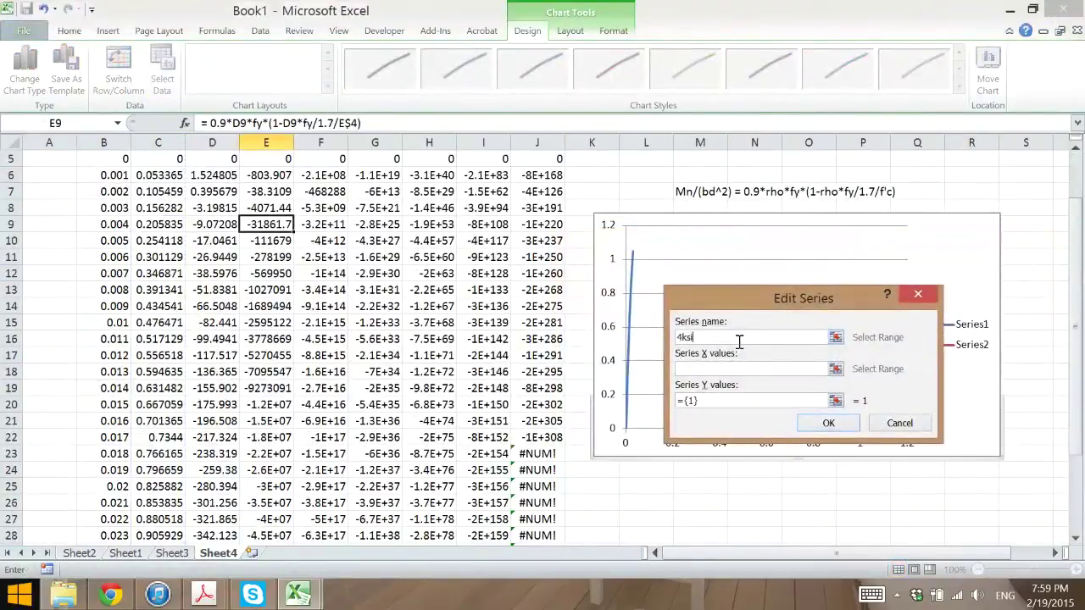
{"action": "left_click", "coordinate": [738, 365]}
{"action": "left_click_drag", "start_coordinate": [107, 161], "coordinate": [104, 519]}
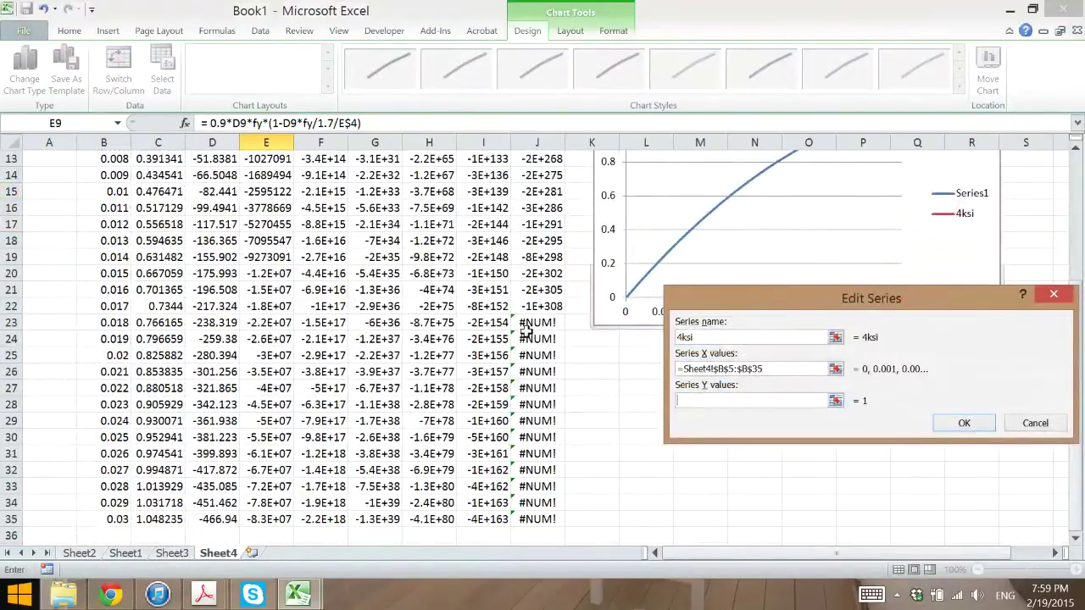
{"action": "scroll", "coordinate": [423, 339], "scroll_direction": "up", "scroll_amount": 4}
{"action": "left_click_drag", "start_coordinate": [212, 212], "coordinate": [196, 520]}
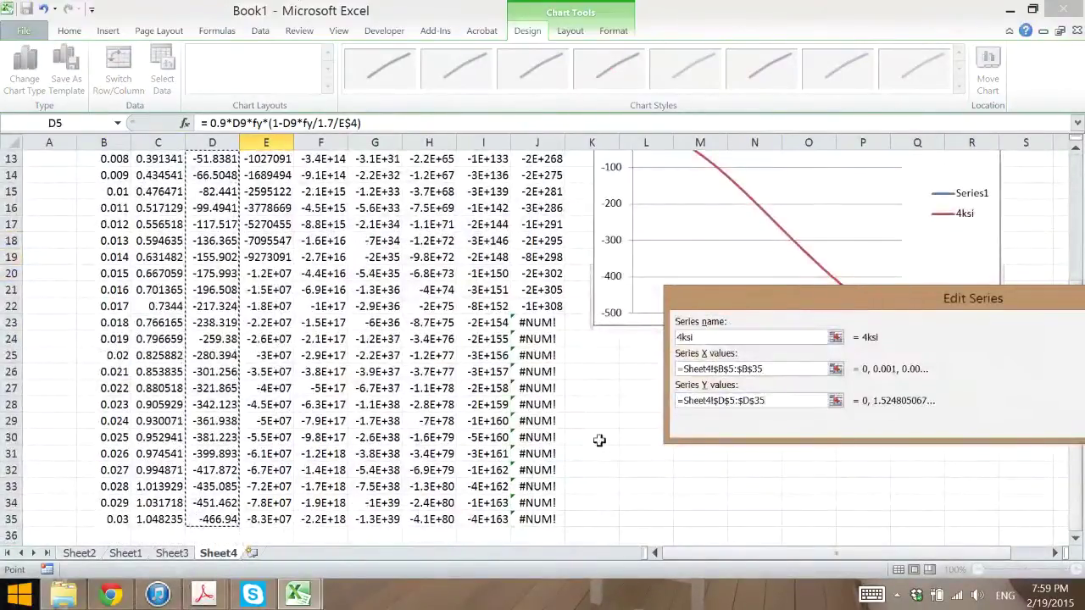
{"action": "scroll", "coordinate": [434, 417], "scroll_direction": "up", "scroll_amount": 1}
{"action": "scroll", "coordinate": [435, 417], "scroll_direction": "up", "scroll_amount": 3}
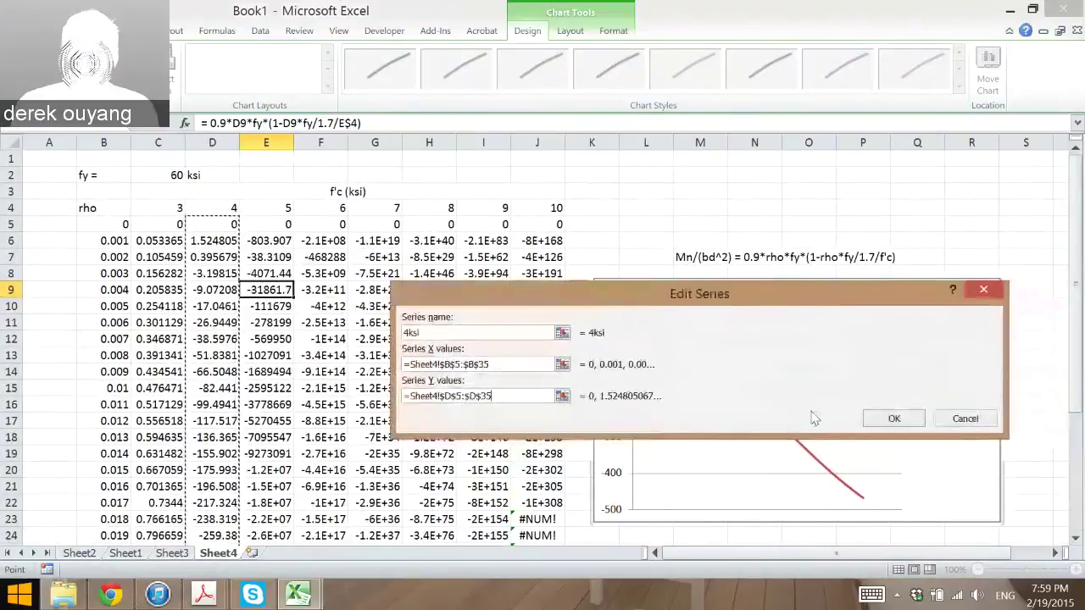
{"action": "left_click", "coordinate": [964, 418]}
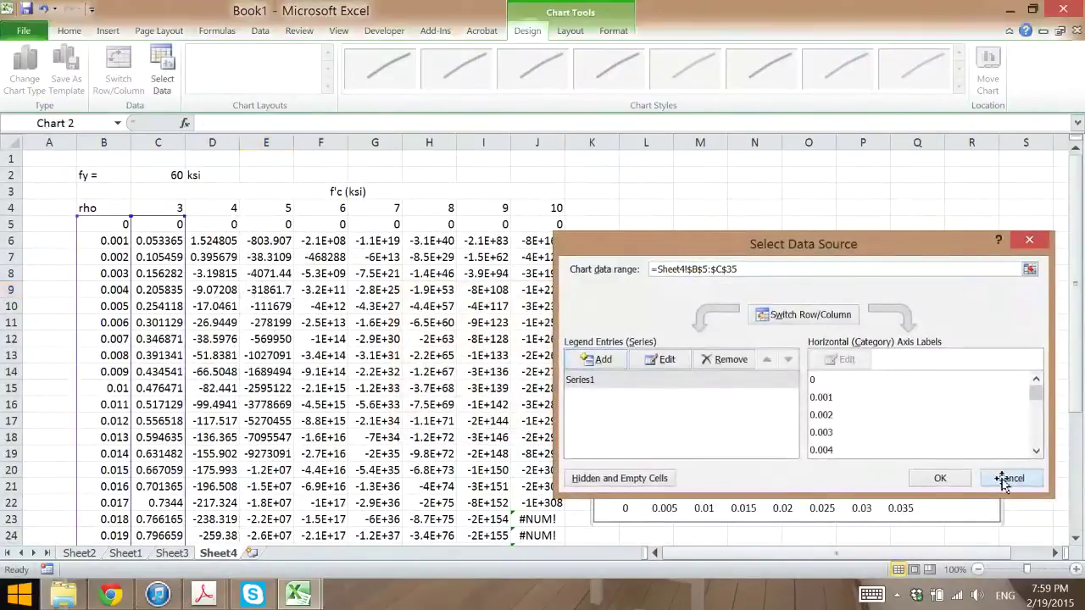
{"action": "left_click", "coordinate": [1010, 478]}
- Check the filled formulas in column D, and change both B5 references in cell C5's formula to $B5
{"action": "left_click", "coordinate": [211, 241]}
{"action": "left_click", "coordinate": [215, 271]}
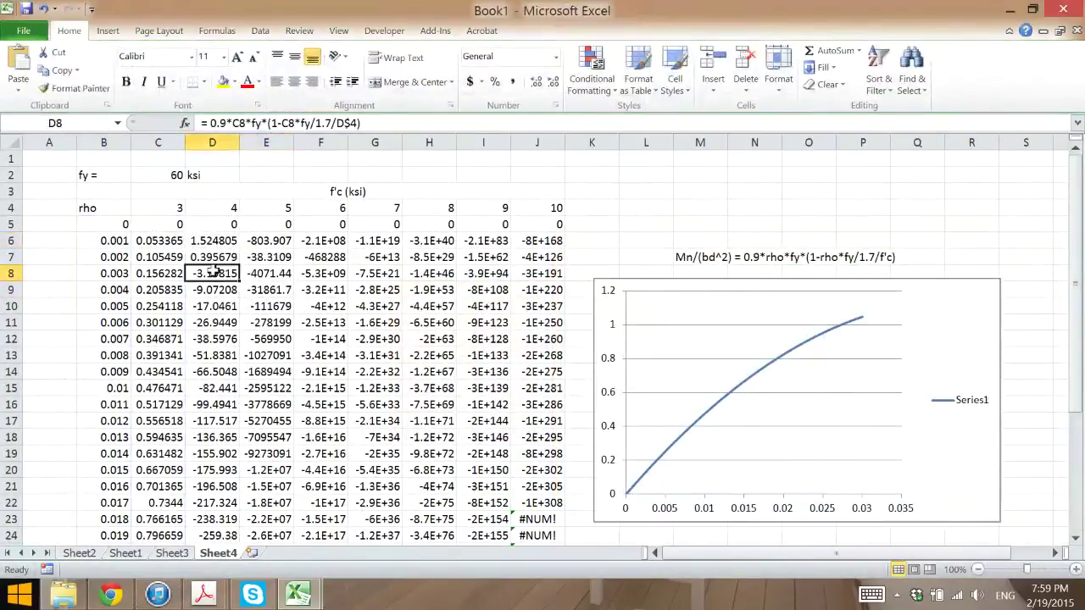
{"action": "left_click", "coordinate": [216, 292]}
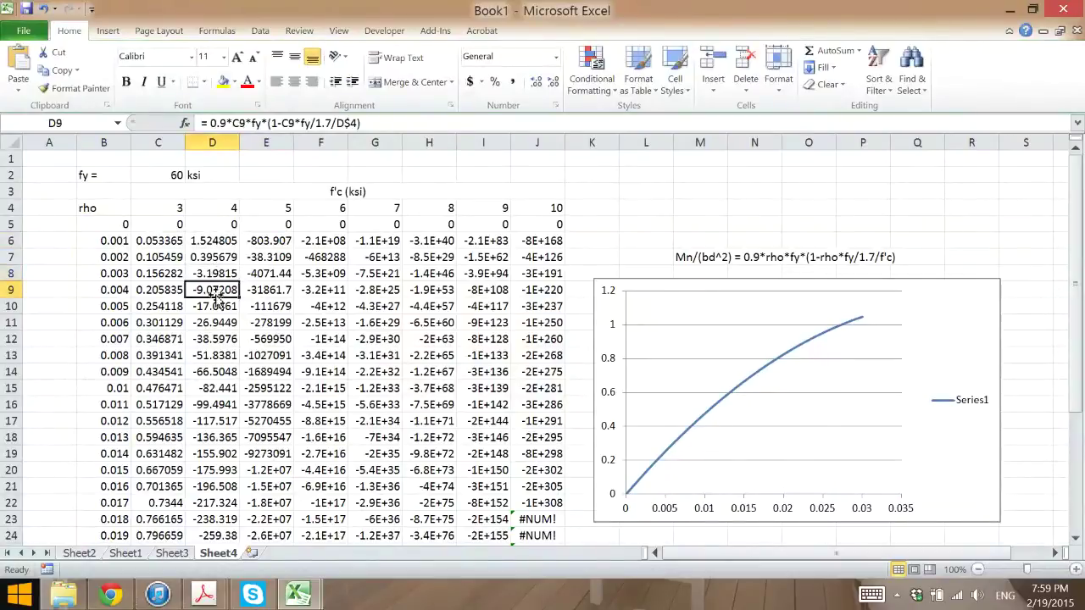
{"action": "left_click", "coordinate": [216, 319]}
{"action": "left_click", "coordinate": [215, 305]}
{"action": "left_click", "coordinate": [157, 225]}
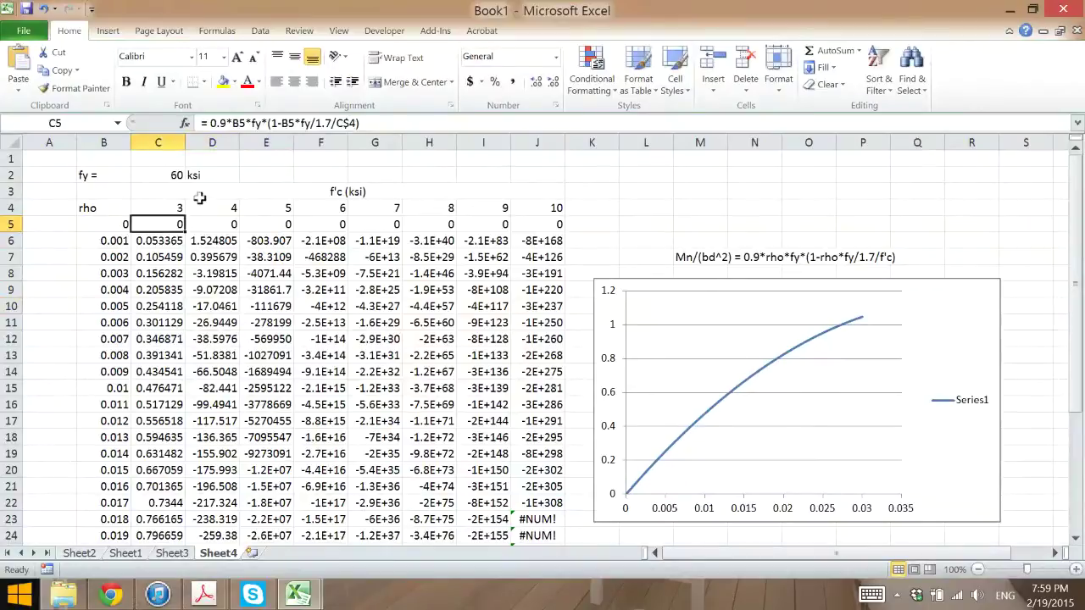
{"action": "left_click", "coordinate": [233, 122]}
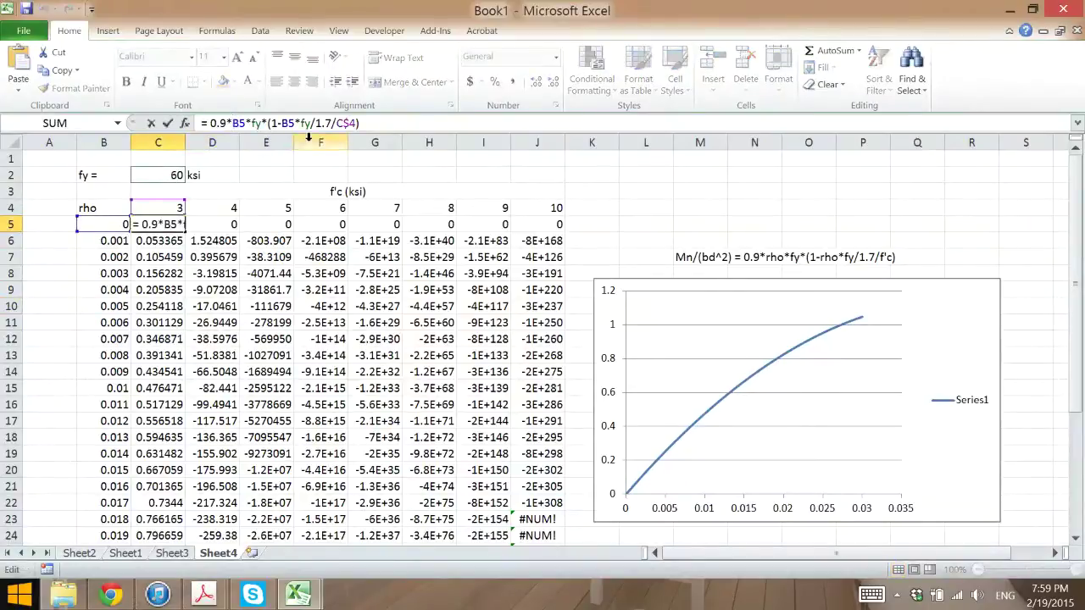
{"action": "type", "text": "$"}
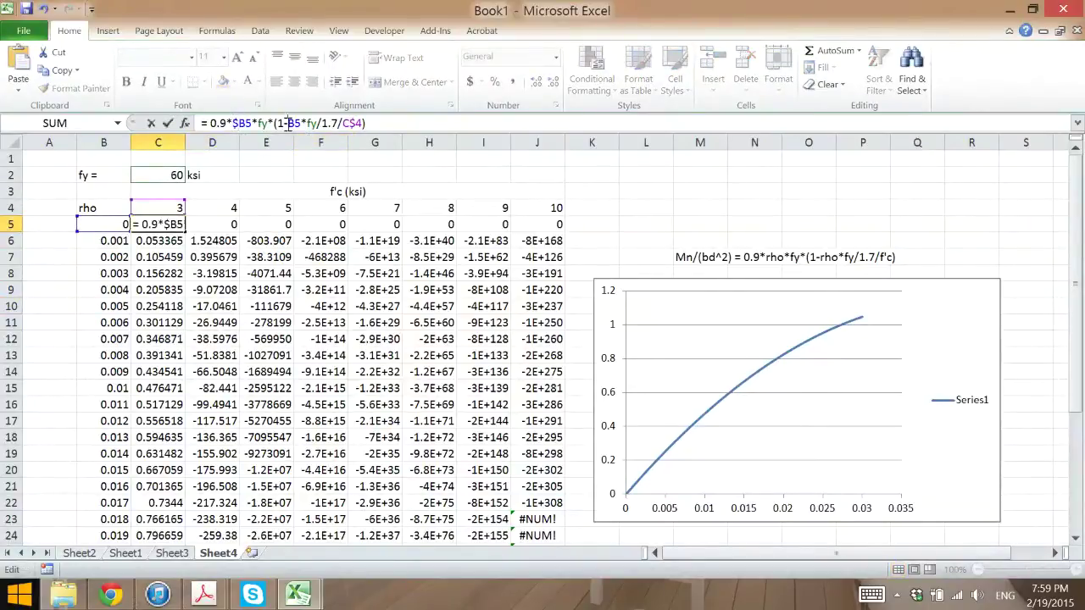
{"action": "left_click", "coordinate": [288, 123]}
{"action": "type", "text": "$"}
{"action": "key", "text": "Return"}
- Refill the table from C5 across to column J and down to row 35 with the $B5 formula
{"action": "left_click", "coordinate": [161, 224]}
{"action": "left_click_drag", "start_coordinate": [185, 232], "coordinate": [568, 237]}
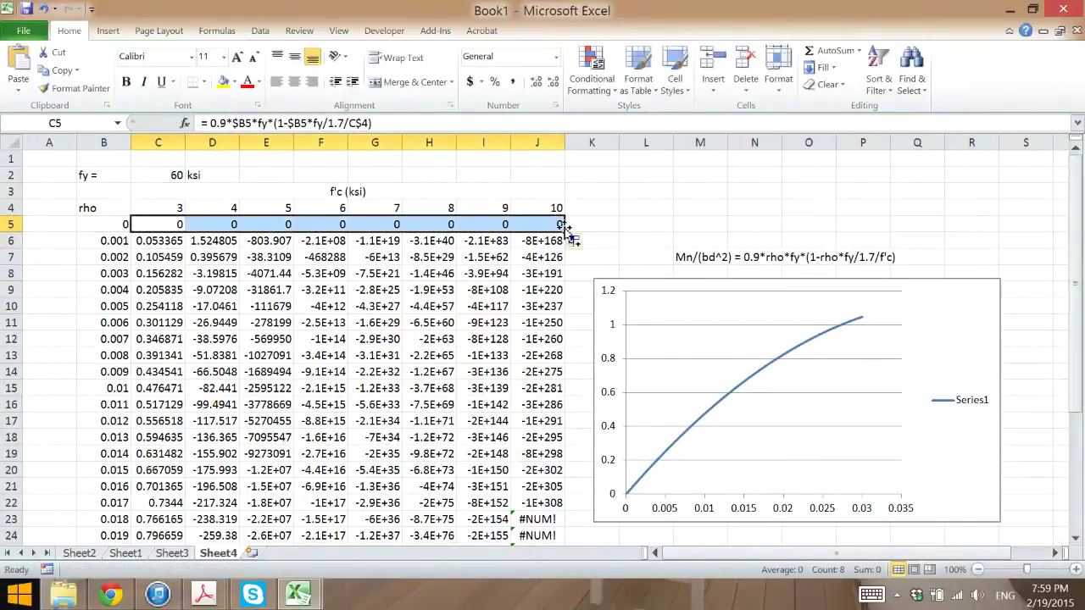
{"action": "double_click", "coordinate": [566, 237]}
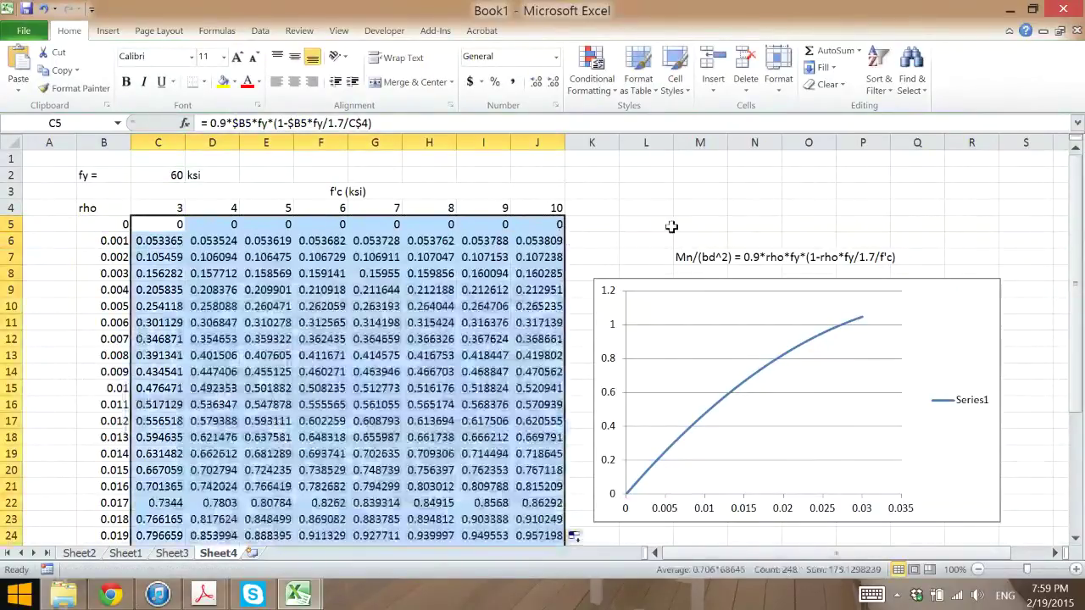
- Extend the chart's plotted Y range from column C across to column J so every f'c column is charted
{"action": "left_click", "coordinate": [666, 291]}
{"action": "left_click_drag", "start_coordinate": [178, 212], "coordinate": [543, 219]}
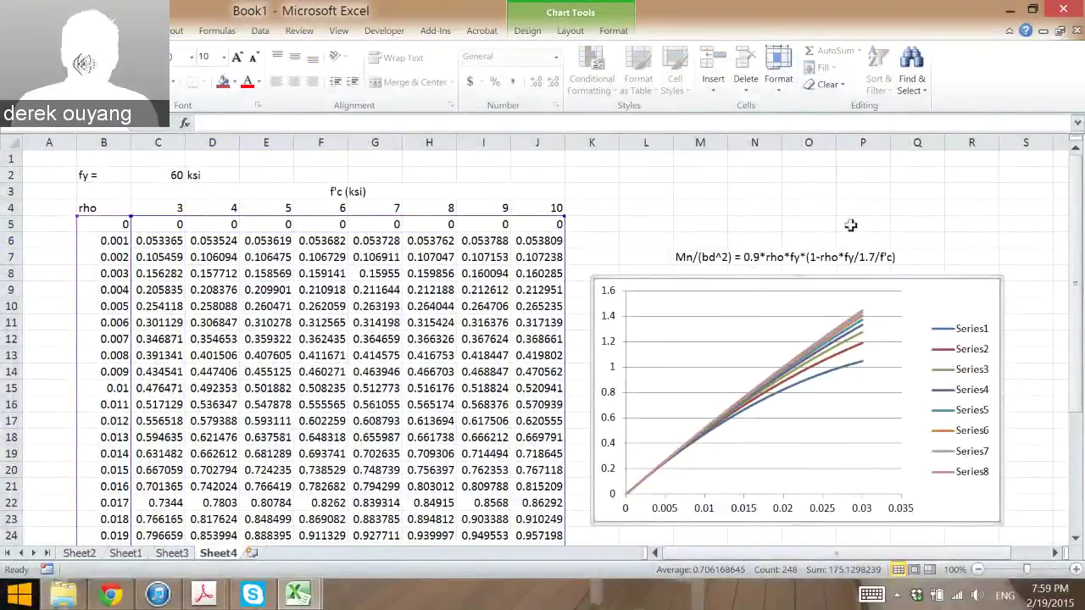
- Reposition the chart just below the Mn/(bd^2) formula text and inspect the points along the plotted curves
{"action": "mouse_move", "coordinate": [946, 288]}
{"action": "left_mouse_down"}
{"action": "mouse_move", "coordinate": [947, 273]}
{"action": "mouse_move", "coordinate": [955, 279]}
{"action": "left_mouse_up"}
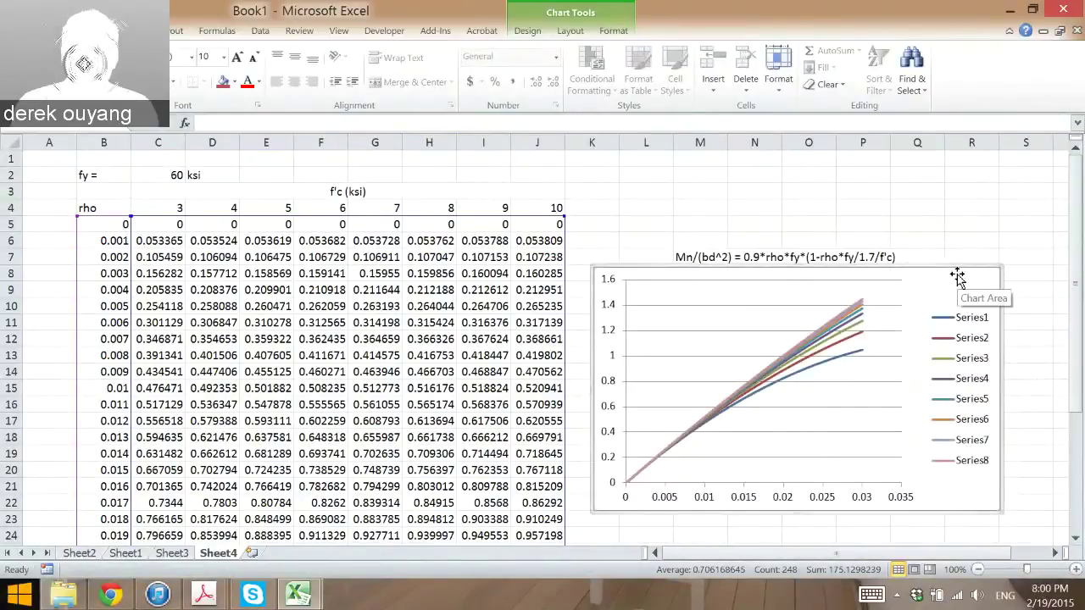
{"action": "scroll", "coordinate": [957, 278], "scroll_direction": "down", "scroll_amount": 1}
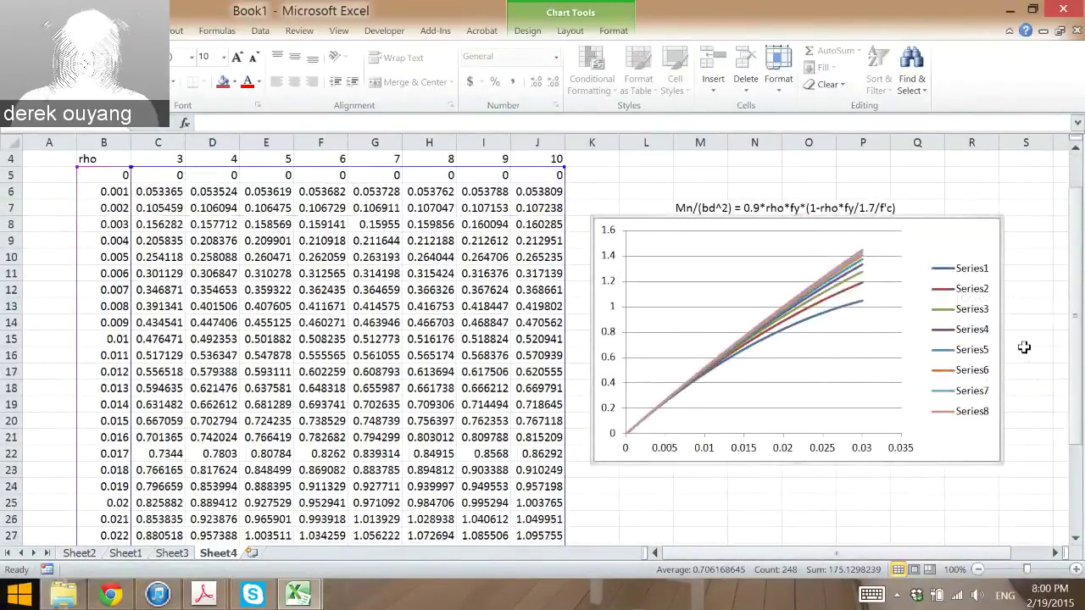
{"action": "scroll", "coordinate": [1032, 348], "scroll_direction": "up", "scroll_amount": 1}
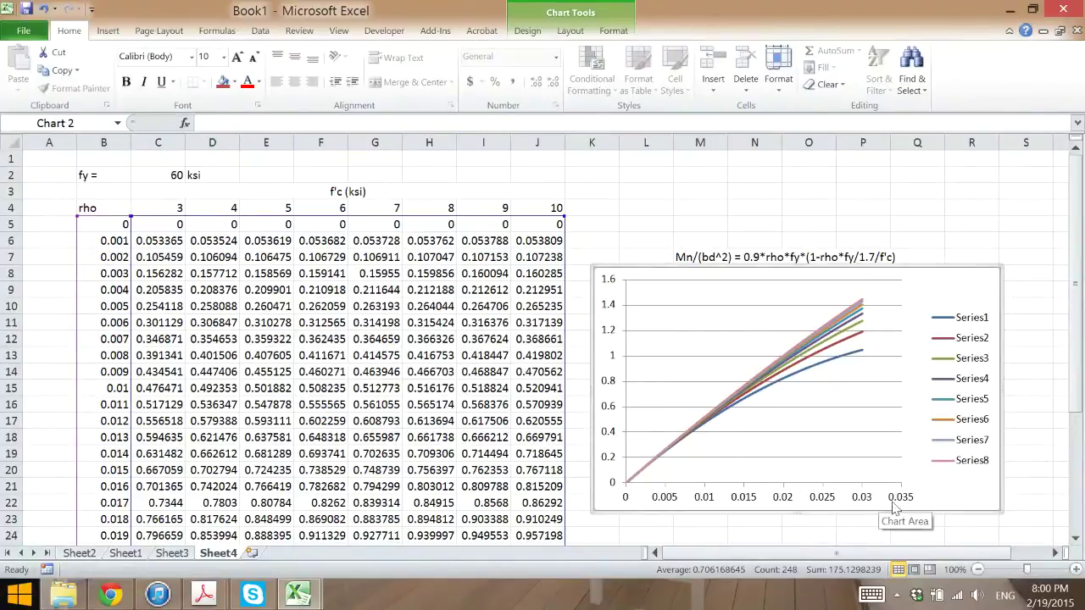
{"action": "mouse_move", "coordinate": [841, 362]}
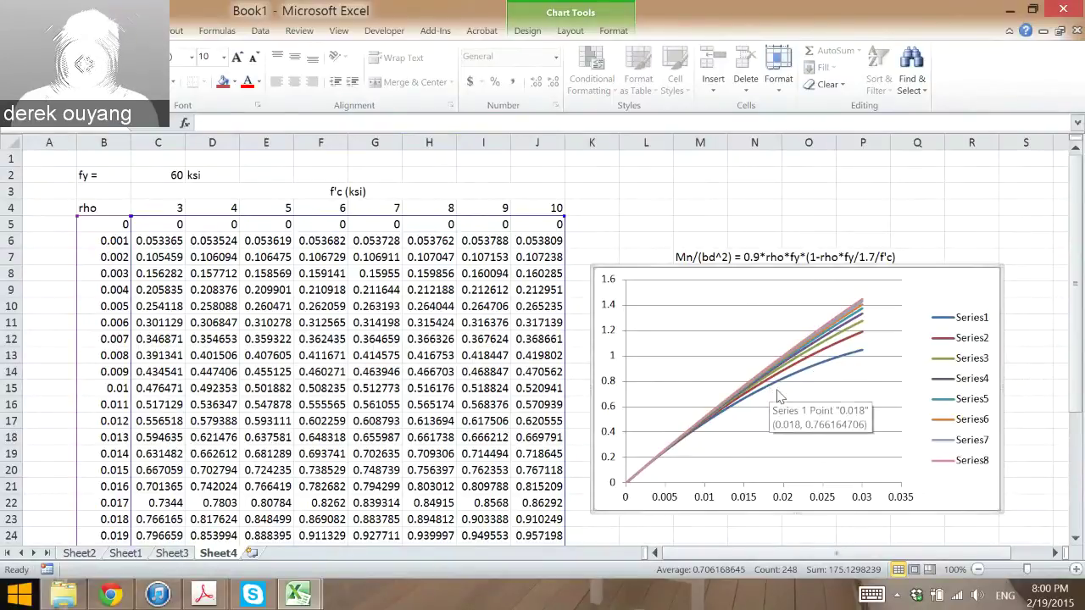
{"action": "mouse_move", "coordinate": [778, 394]}
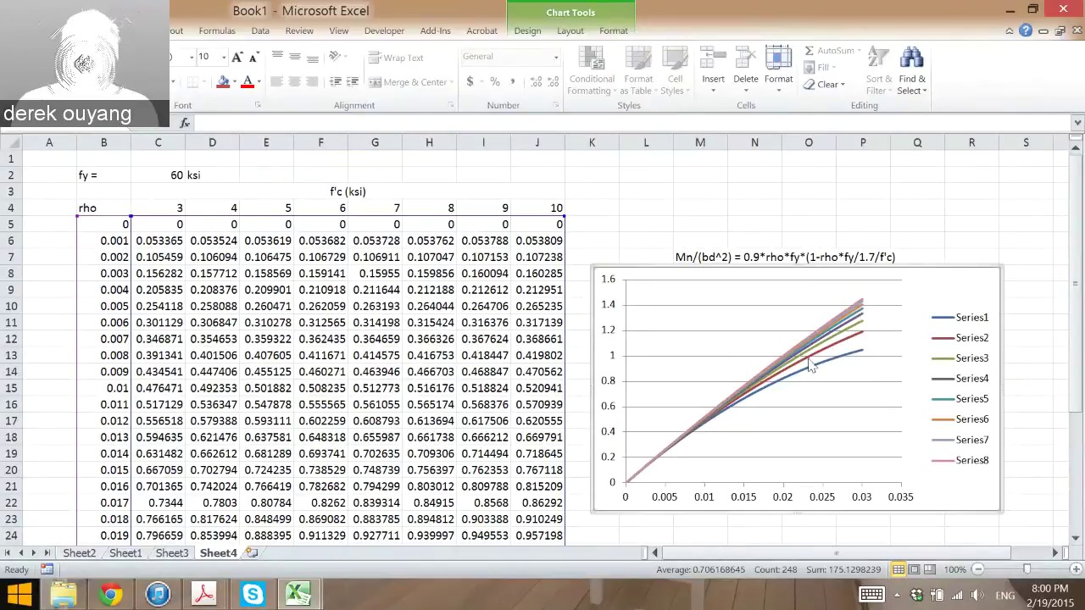
{"action": "left_click_drag", "start_coordinate": [961, 272], "coordinate": [958, 288]}
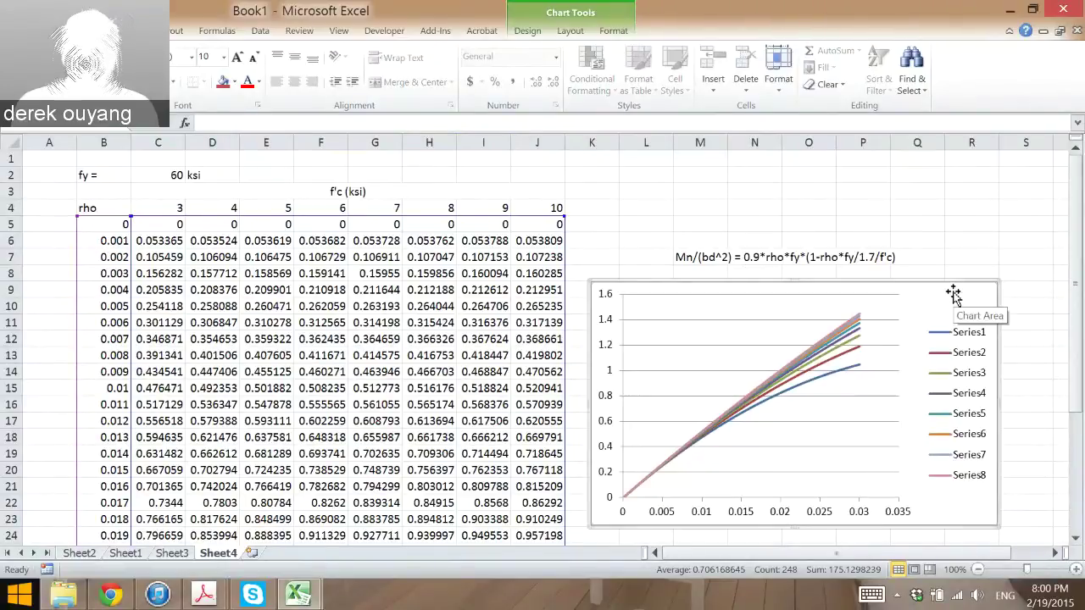
{"action": "left_click", "coordinate": [1027, 273]}
{"action": "left_click", "coordinate": [973, 302]}
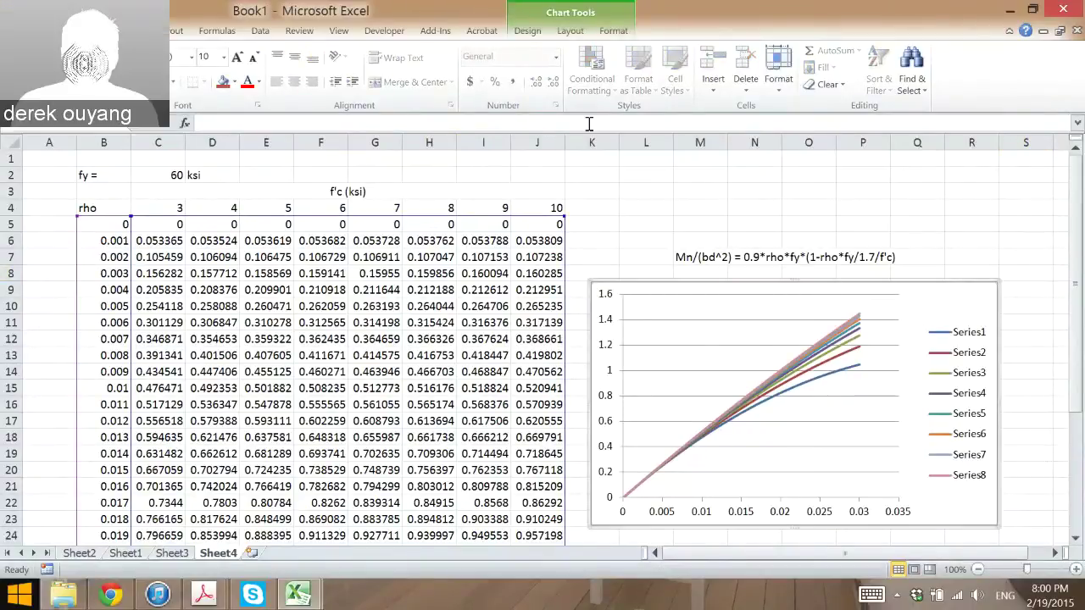
- Change the chart type to X Y (Scatter) with markers only
{"action": "left_click", "coordinate": [527, 30]}
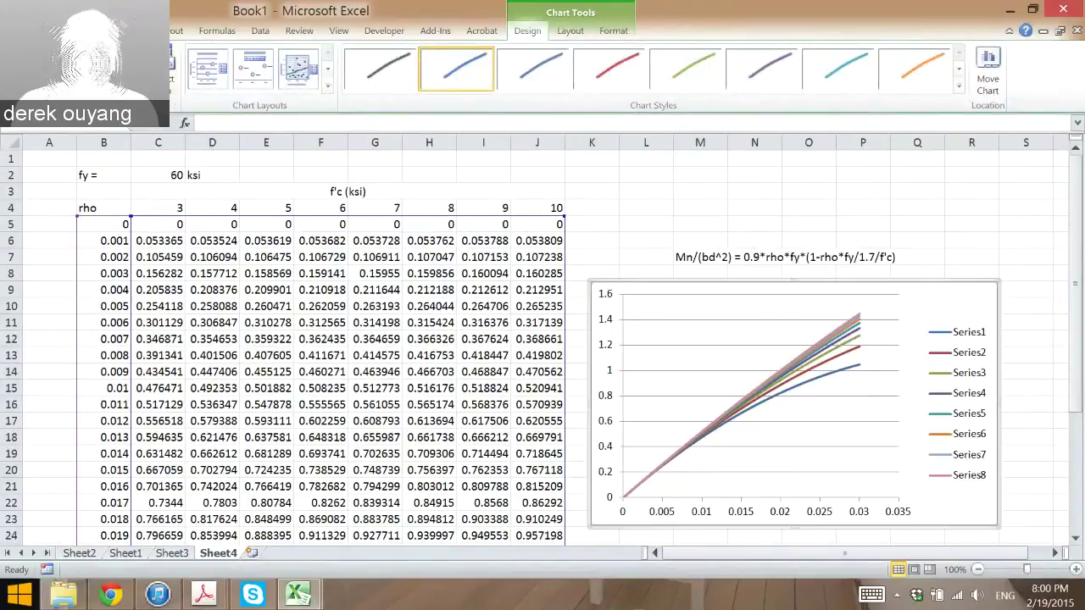
{"action": "left_click", "coordinate": [18, 68]}
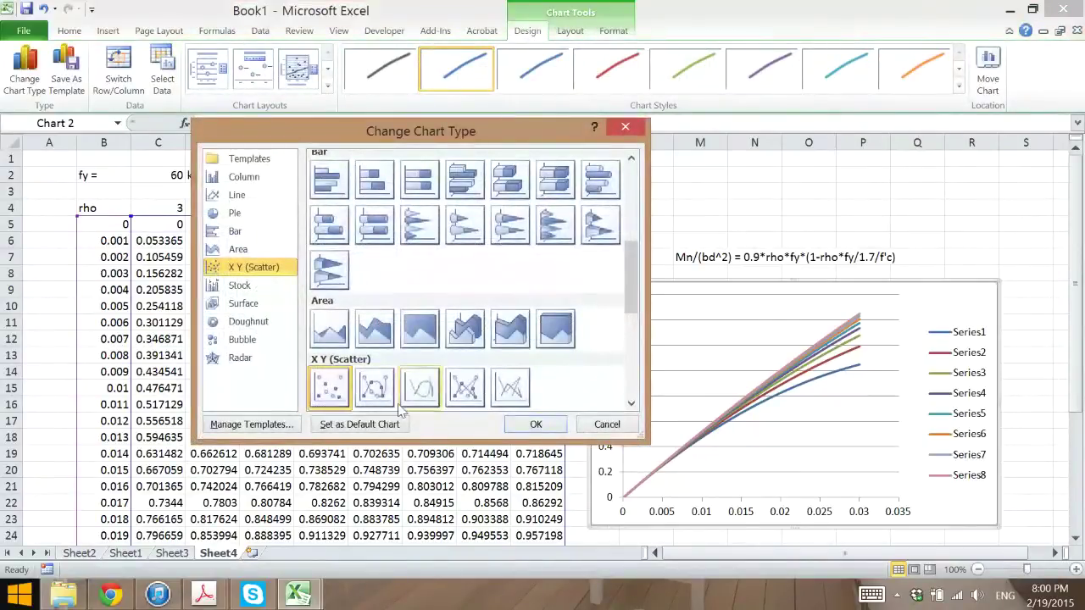
{"action": "left_click", "coordinate": [535, 425]}
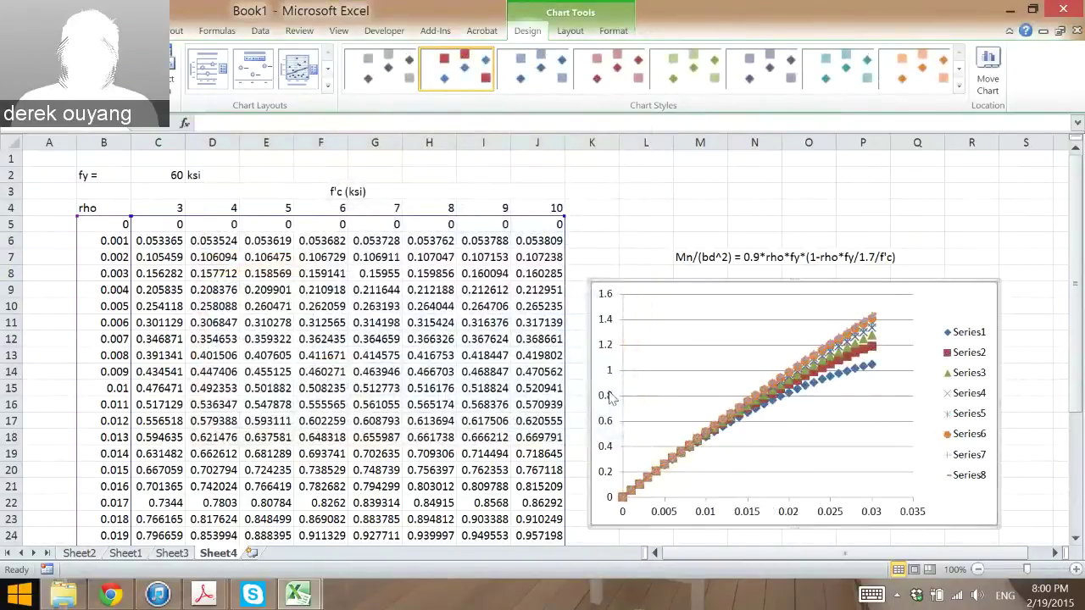
{"action": "left_click", "coordinate": [570, 31]}
{"action": "left_click", "coordinate": [621, 66]}
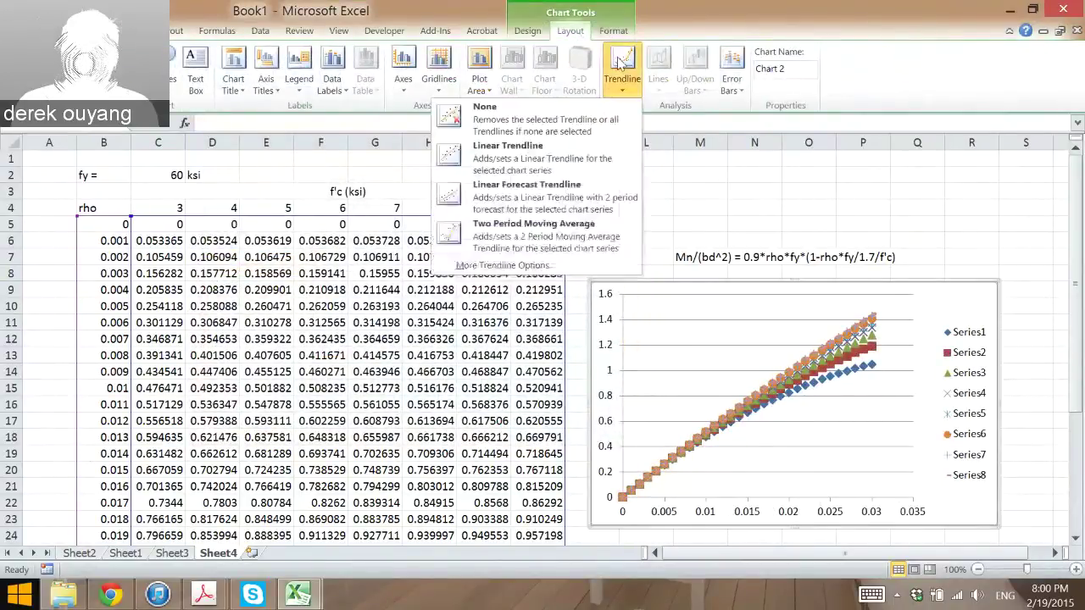
{"action": "left_click", "coordinate": [544, 156]}
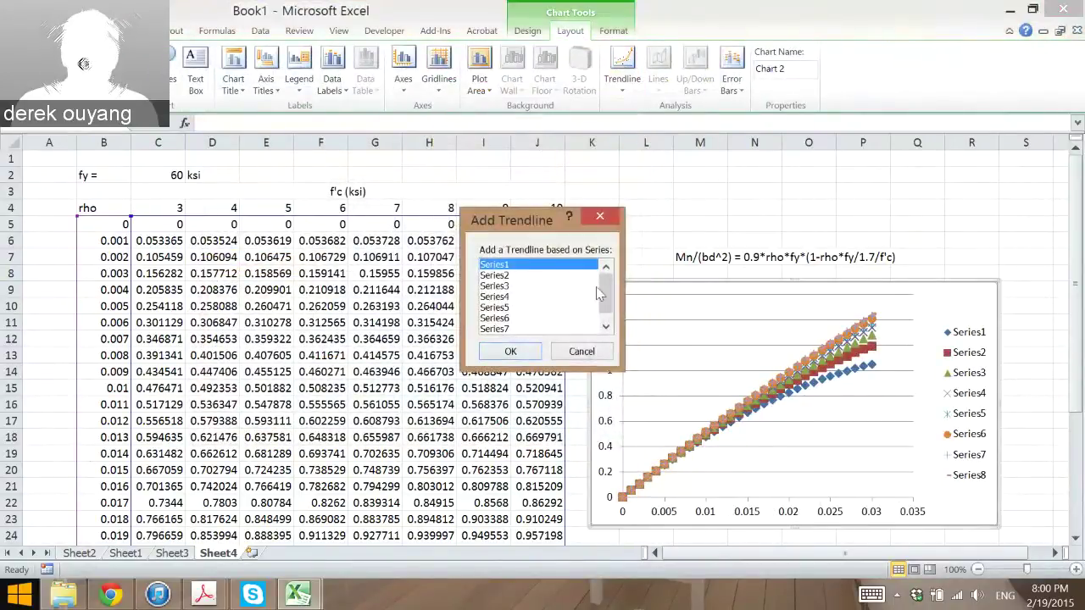
{"action": "left_click", "coordinate": [605, 326]}
{"action": "left_click", "coordinate": [508, 329]}
{"action": "left_click", "coordinate": [605, 267]}
{"action": "left_click", "coordinate": [508, 285]}
{"action": "left_click", "coordinate": [510, 274]}
{"action": "left_click", "coordinate": [513, 297]}
{"action": "left_click", "coordinate": [509, 329]}
{"action": "left_click", "coordinate": [605, 326]}
{"action": "left_click", "coordinate": [605, 267]}
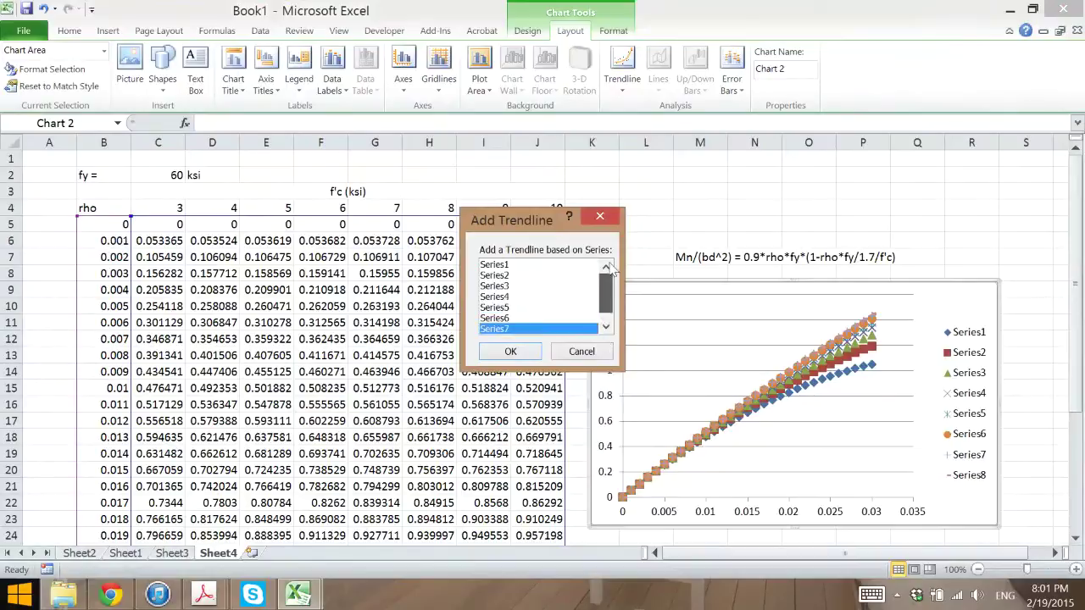
{"action": "left_click", "coordinate": [525, 265]}
{"action": "left_click", "coordinate": [538, 306]}
{"action": "left_click", "coordinate": [581, 350]}
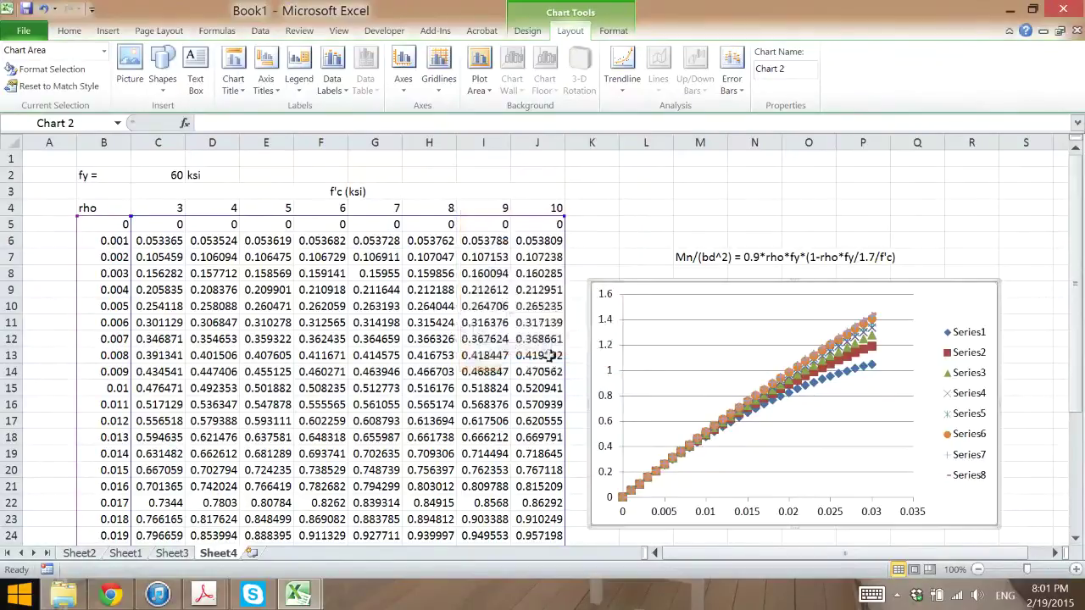
- Add a linear trendline based on Series1 to the scatter chart
{"action": "left_click", "coordinate": [622, 70]}
{"action": "left_click", "coordinate": [458, 148]}
{"action": "left_click", "coordinate": [622, 70]}
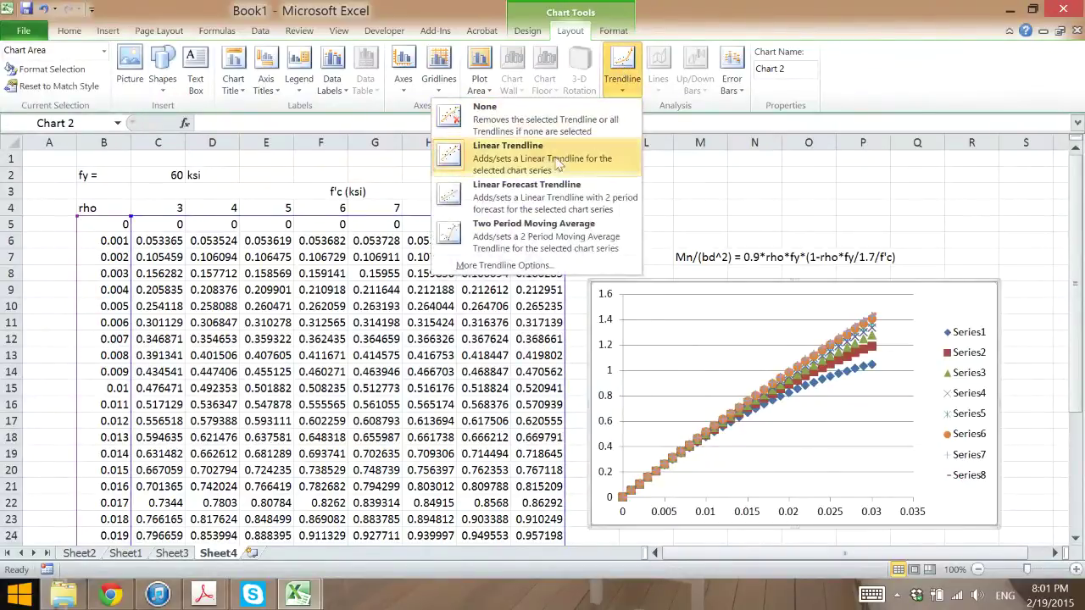
{"action": "left_click", "coordinate": [552, 156]}
{"action": "left_click_drag", "start_coordinate": [585, 313], "coordinate": [587, 289]}
{"action": "scroll", "coordinate": [666, 223], "scroll_direction": "down", "scroll_amount": 1}
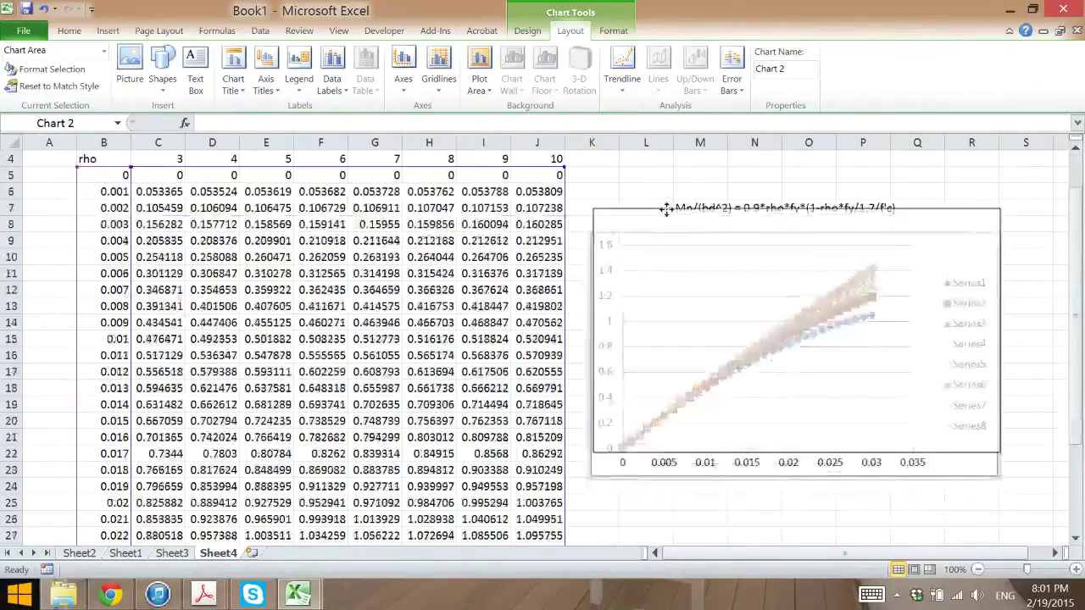
{"action": "left_click", "coordinate": [622, 69]}
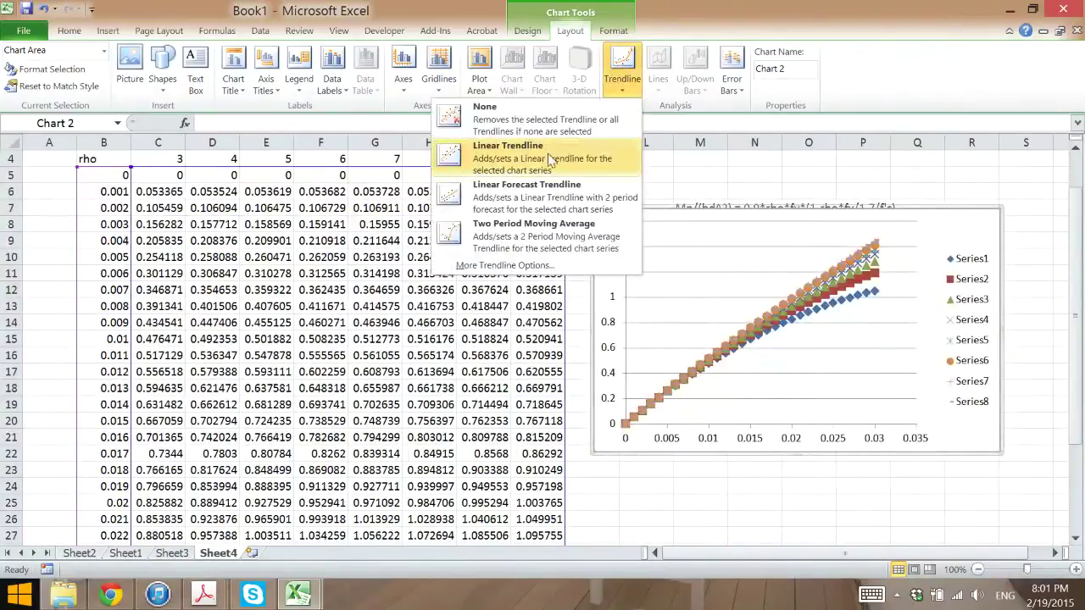
{"action": "left_click", "coordinate": [546, 157]}
{"action": "left_click", "coordinate": [511, 352]}
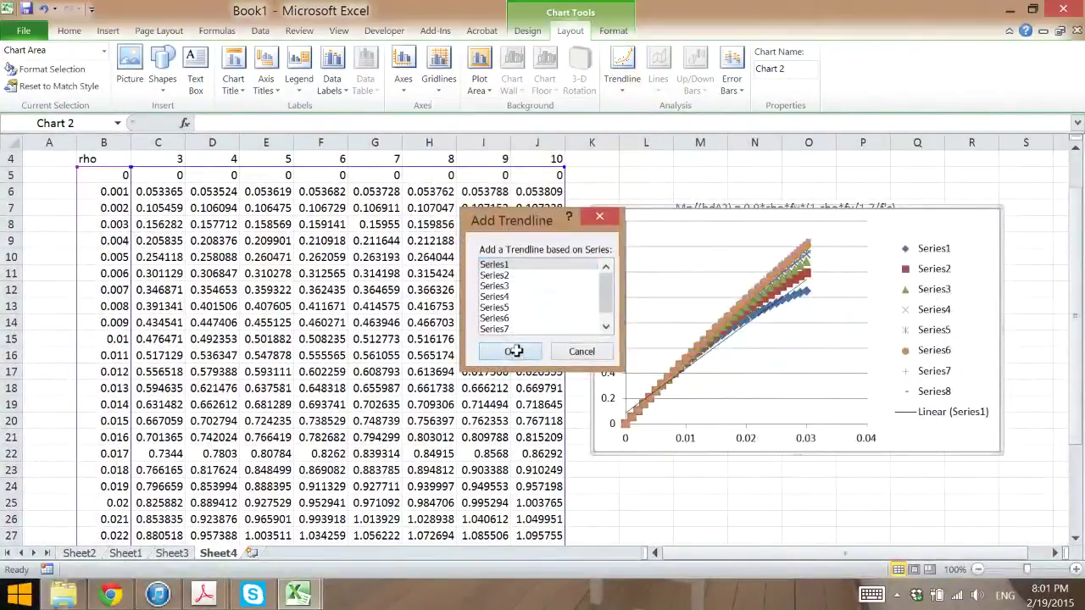
- Display the equation of the Series1 linear trendline on the chart
{"action": "left_click", "coordinate": [731, 343]}
{"action": "right_click", "coordinate": [732, 343]}
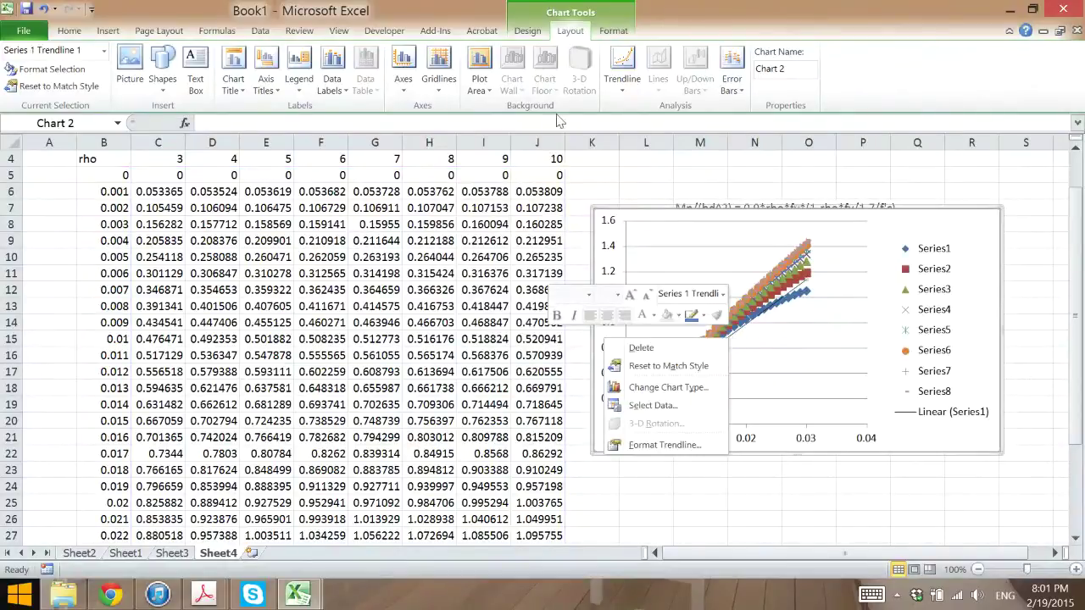
{"action": "left_click", "coordinate": [622, 78]}
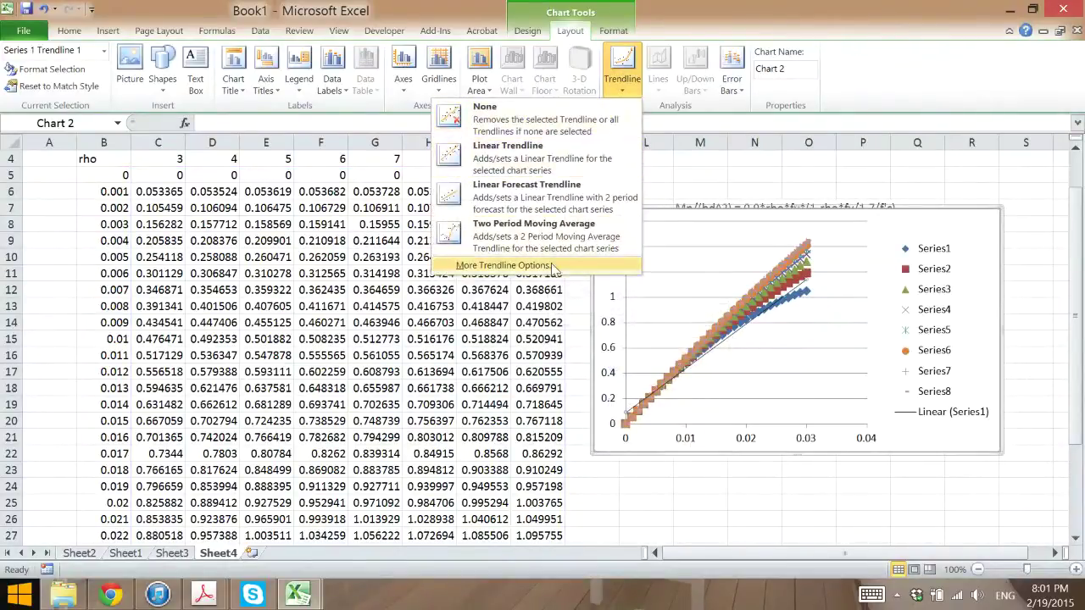
{"action": "left_click", "coordinate": [552, 266]}
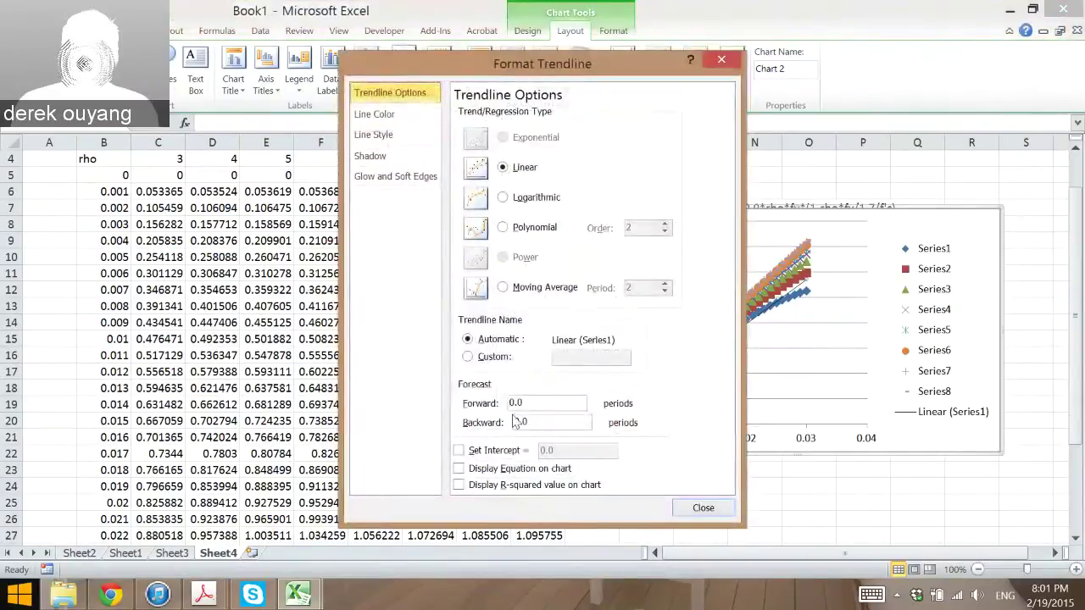
{"action": "left_click", "coordinate": [490, 468]}
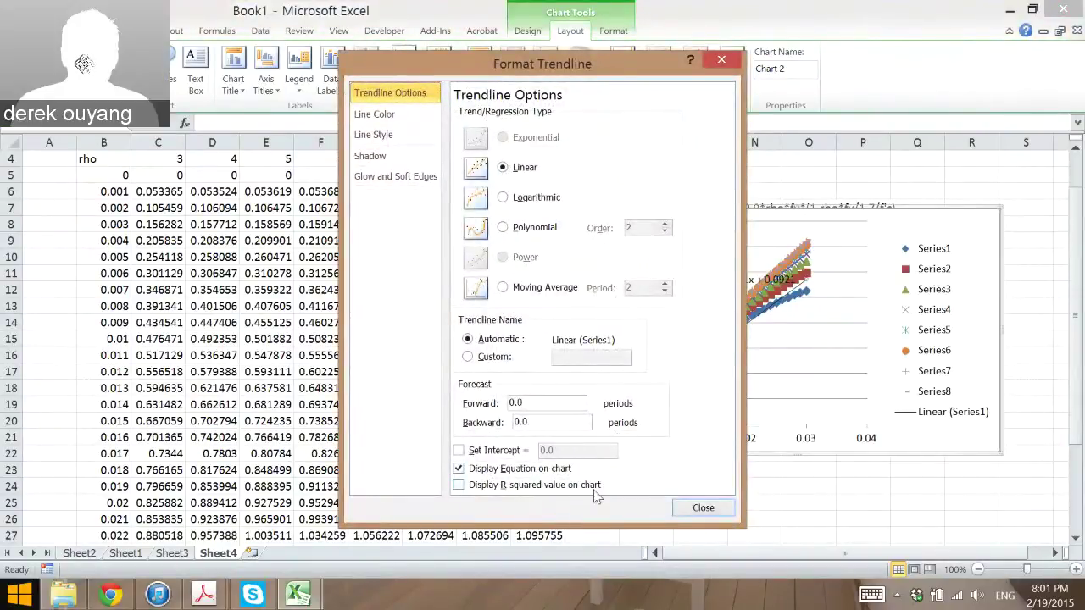
{"action": "left_click", "coordinate": [703, 507]}
- Move the trendline equation label into the empty plot area above the curves
{"action": "left_click_drag", "start_coordinate": [729, 288], "coordinate": [683, 240]}
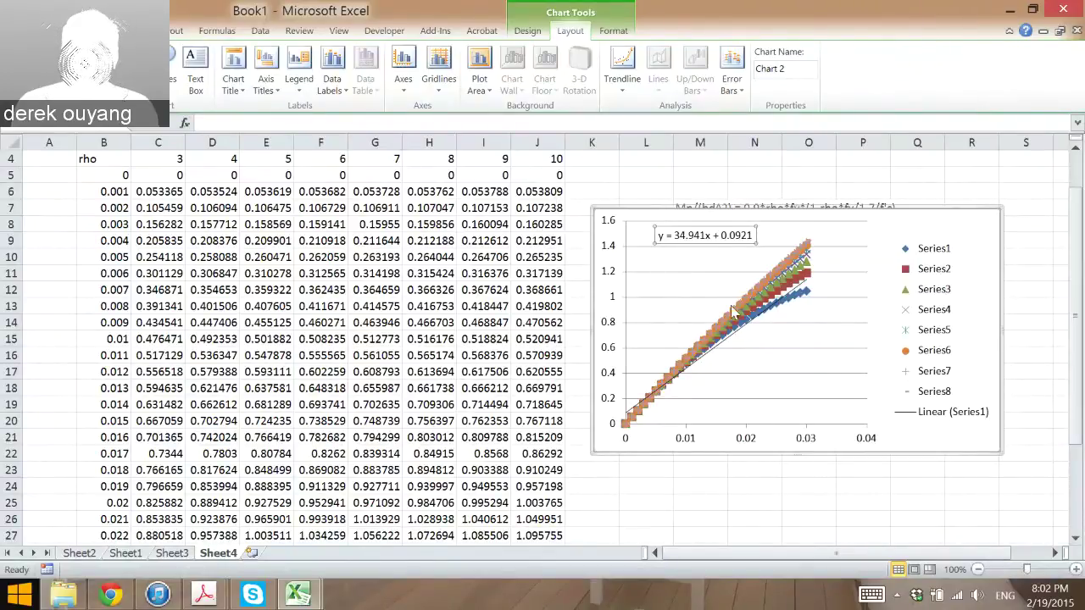
{"action": "left_click", "coordinate": [716, 237]}
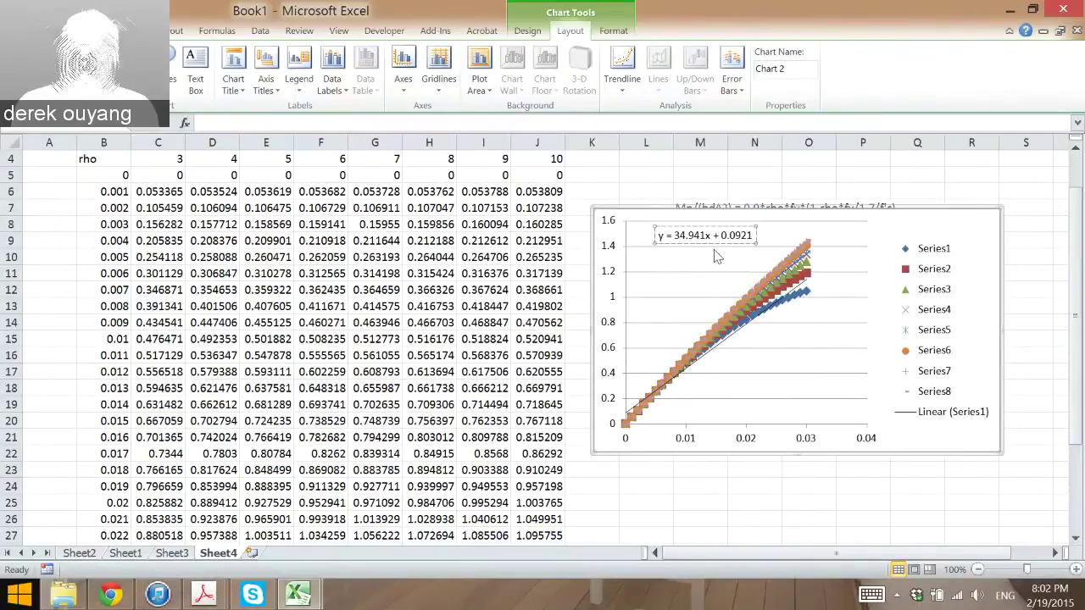
{"action": "left_click_drag", "start_coordinate": [717, 243], "coordinate": [692, 269]}
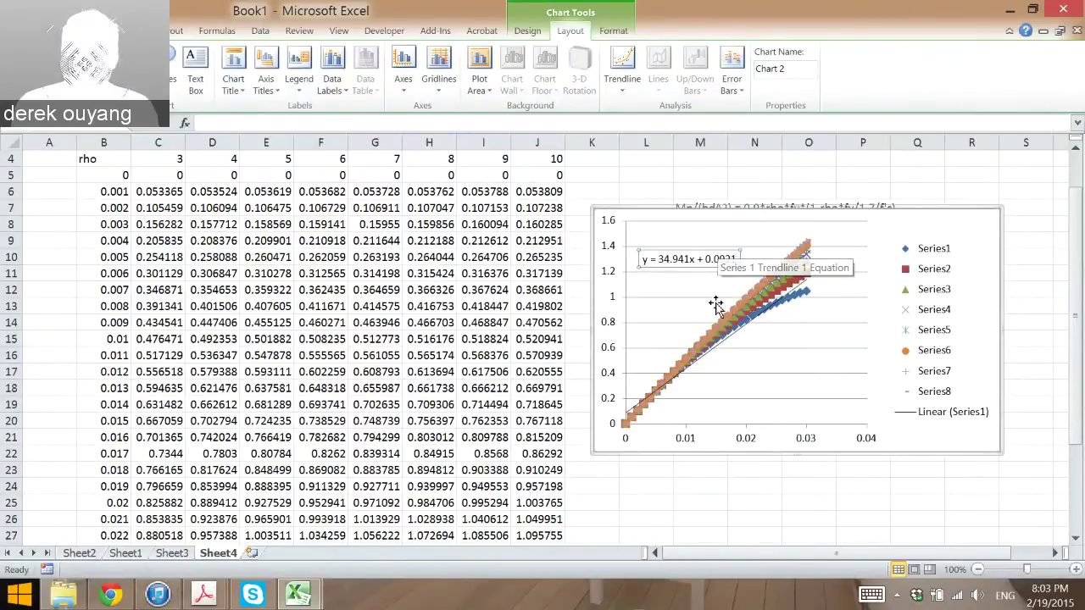
{"action": "left_click", "coordinate": [729, 347]}
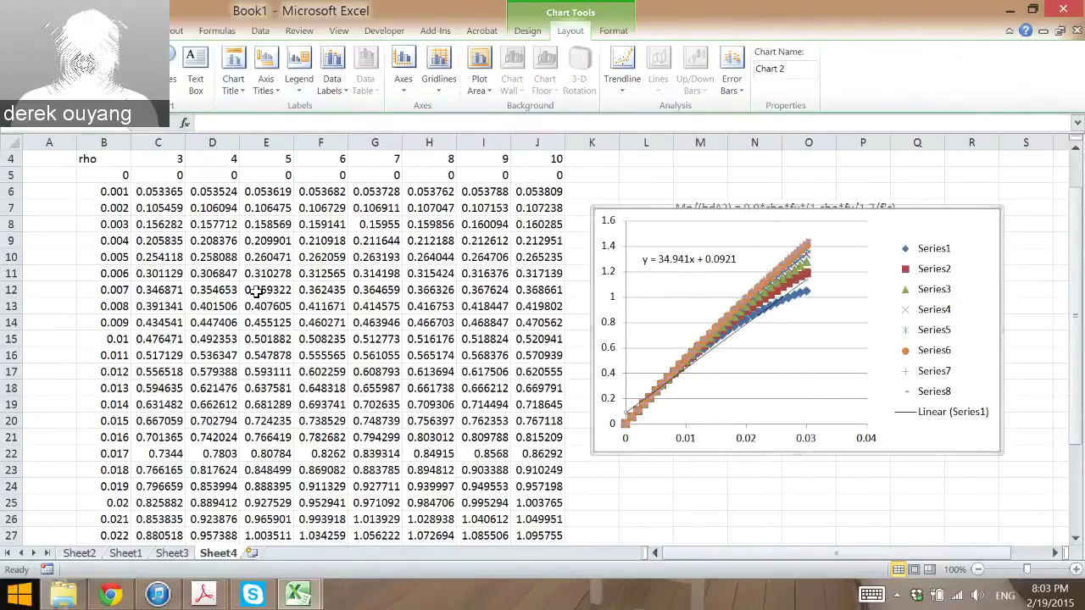
- Move the chart down so that it clears the Mn/(bd^2) formula text in row 7
{"action": "left_click_drag", "start_coordinate": [103, 192], "coordinate": [109, 293]}
{"action": "left_click", "coordinate": [104, 371]}
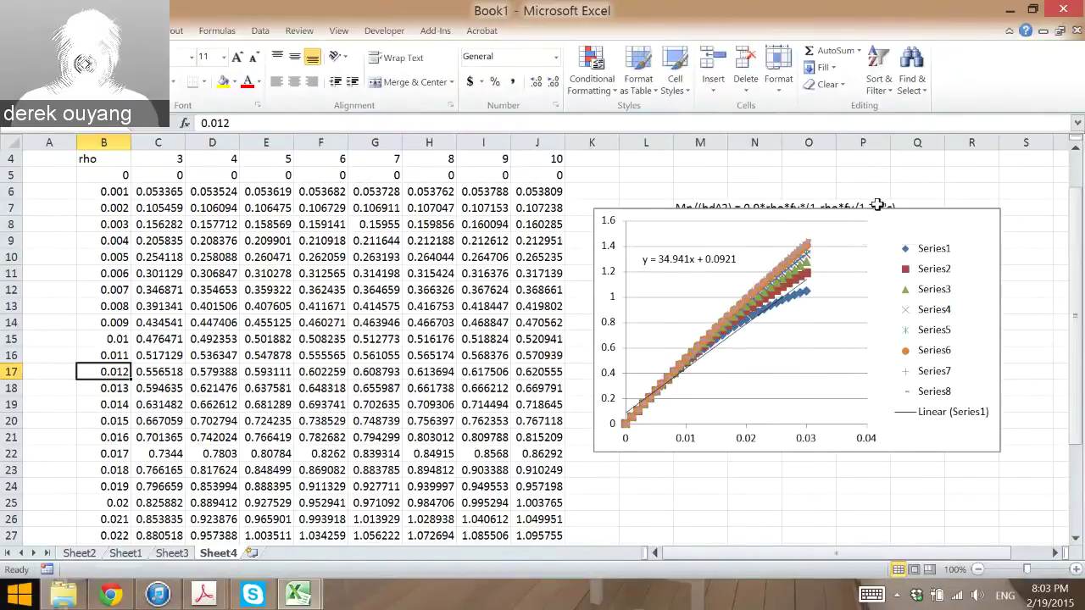
{"action": "left_click_drag", "start_coordinate": [912, 219], "coordinate": [911, 248]}
{"action": "left_click", "coordinate": [921, 210]}
{"action": "left_click", "coordinate": [934, 228]}
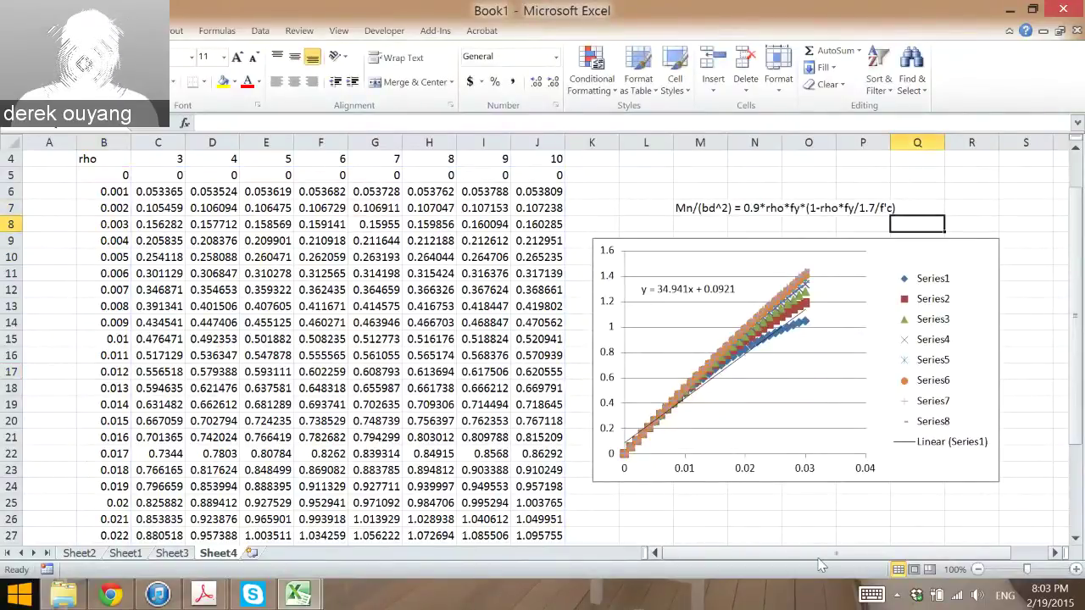
- View the reinforcing bar table in the Google Docs session document in Chrome and return to the Book1 workbook in Excel
{"action": "left_click", "coordinate": [110, 596]}
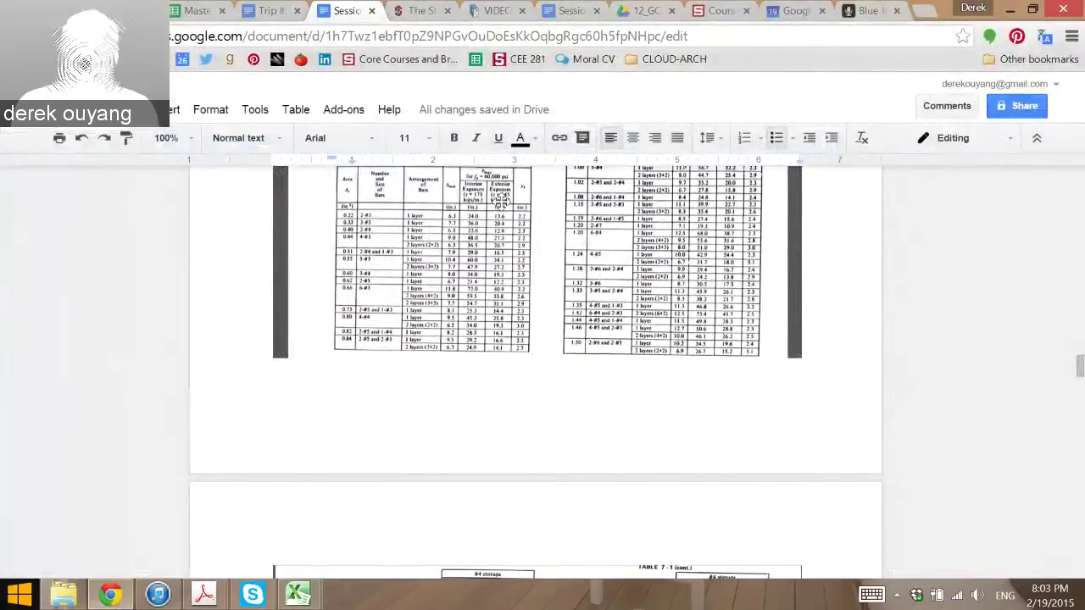
{"action": "mouse_move", "coordinate": [298, 594]}
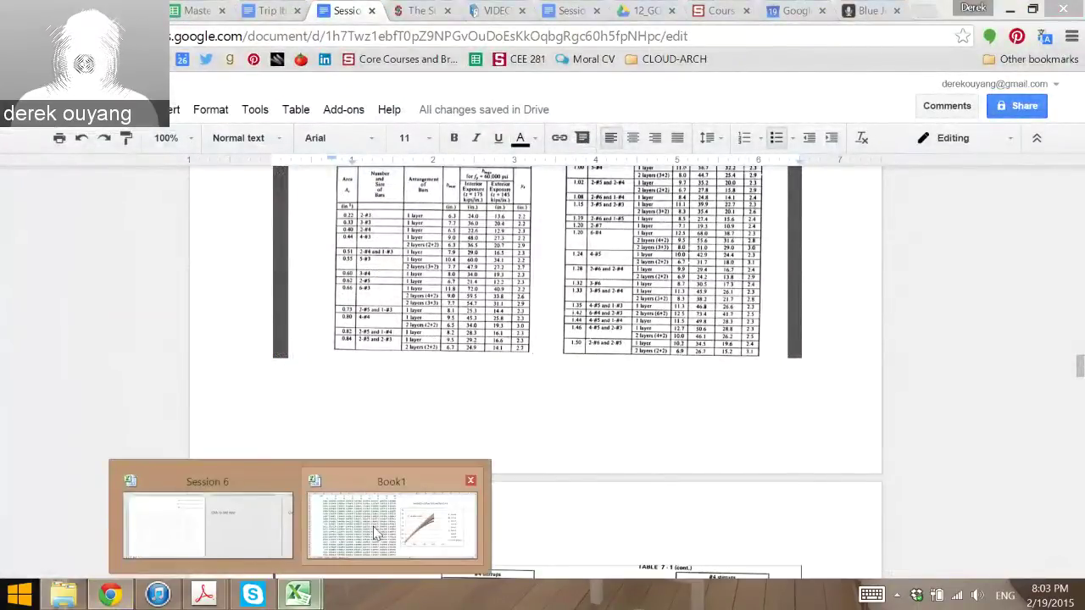
{"action": "left_click", "coordinate": [377, 532]}
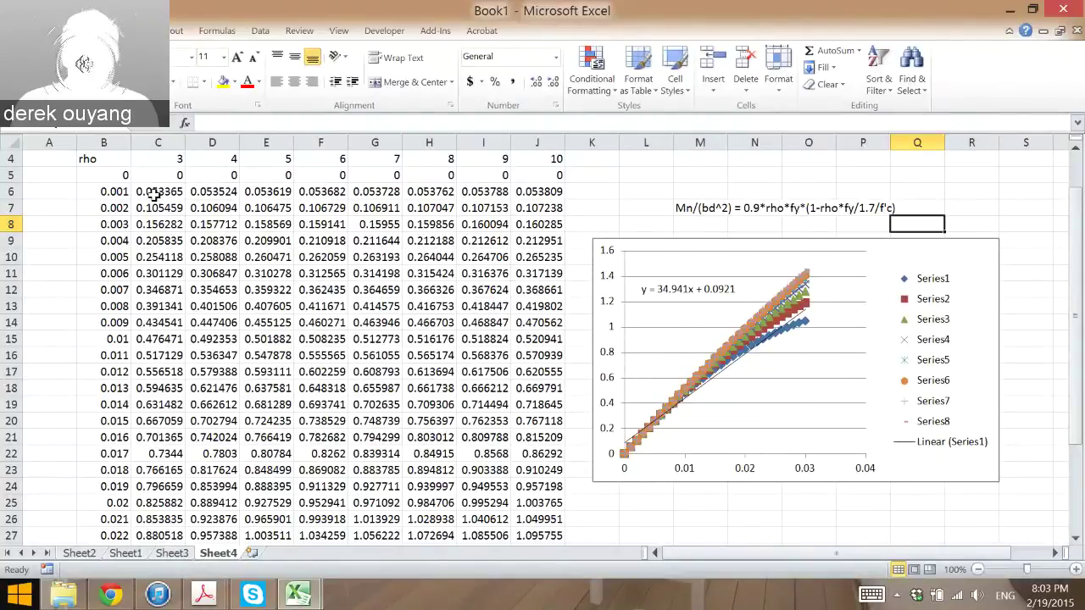
- Examine the formulas in table cells C6, D7, E7, D9 and D5 against the rho values they reference in column B
{"action": "left_click", "coordinate": [152, 194]}
{"action": "left_click", "coordinate": [212, 210]}
{"action": "left_click", "coordinate": [263, 210]}
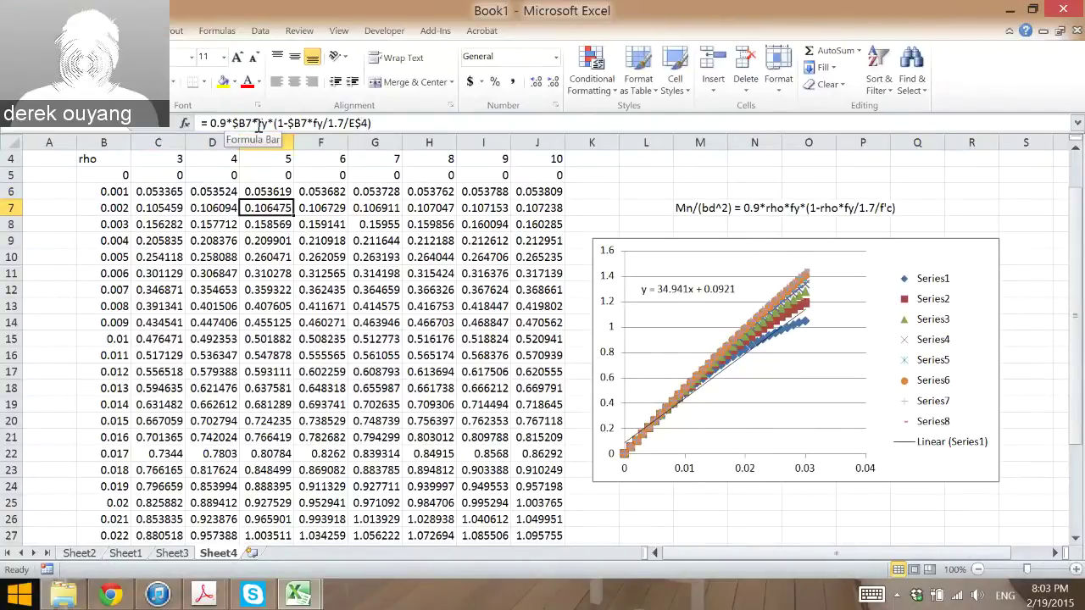
{"action": "left_click", "coordinate": [239, 245]}
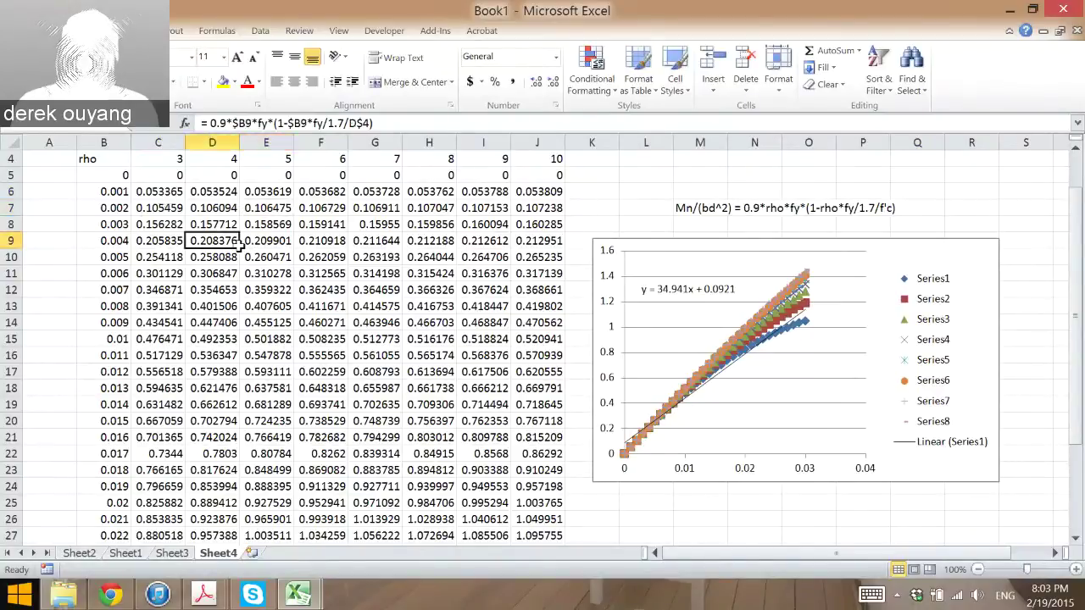
{"action": "left_click", "coordinate": [105, 243]}
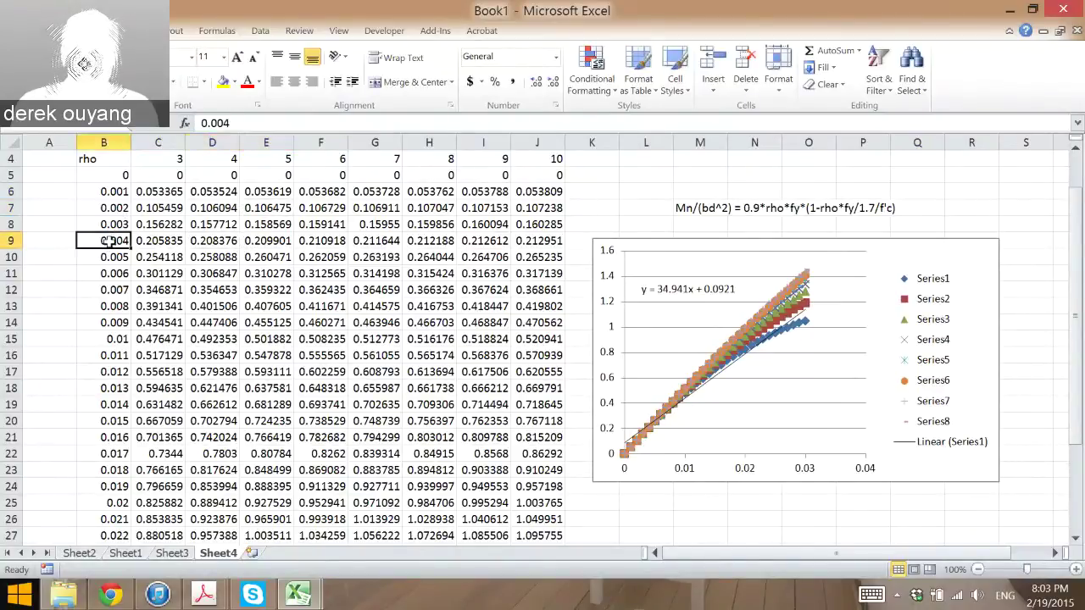
{"action": "left_click", "coordinate": [232, 171]}
{"action": "left_click", "coordinate": [115, 254]}
{"action": "left_click", "coordinate": [197, 178]}
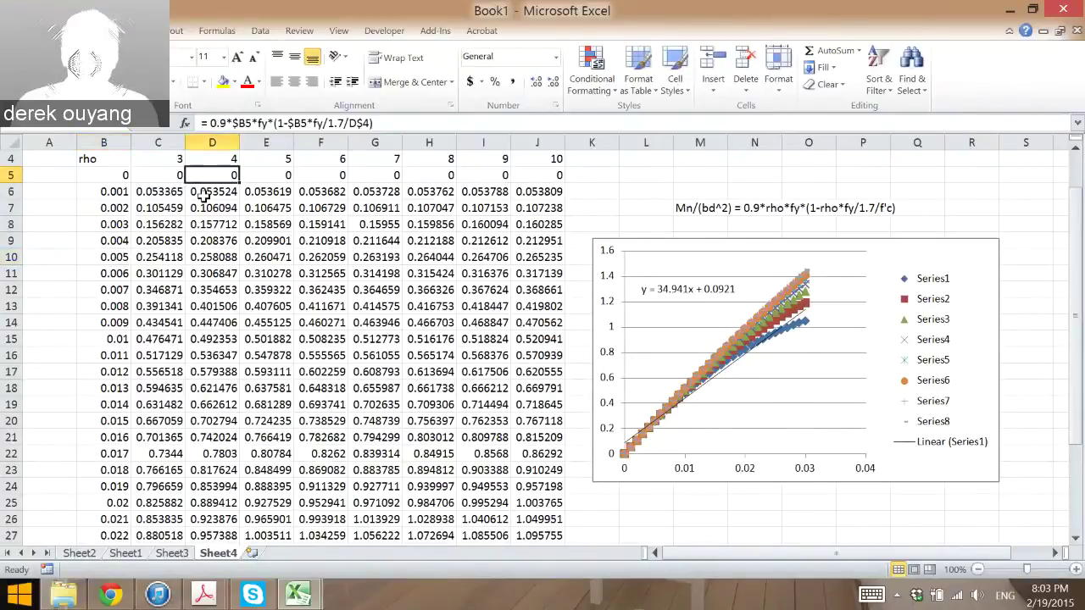
- Switch to the Session 6 document in Chrome and view the Gravity Load Takeoff and Concrete One-Way Slab Design requirements
{"action": "scroll", "coordinate": [204, 196], "scroll_direction": "up", "scroll_amount": 1}
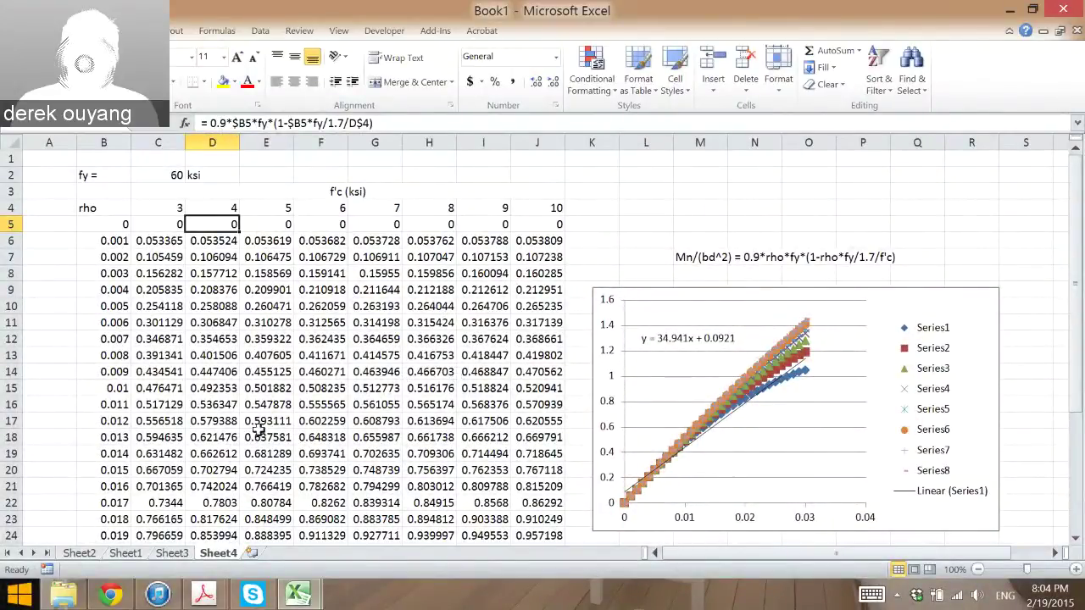
{"action": "left_click", "coordinate": [110, 596]}
{"action": "scroll", "coordinate": [254, 376], "scroll_direction": "down", "scroll_amount": 10}
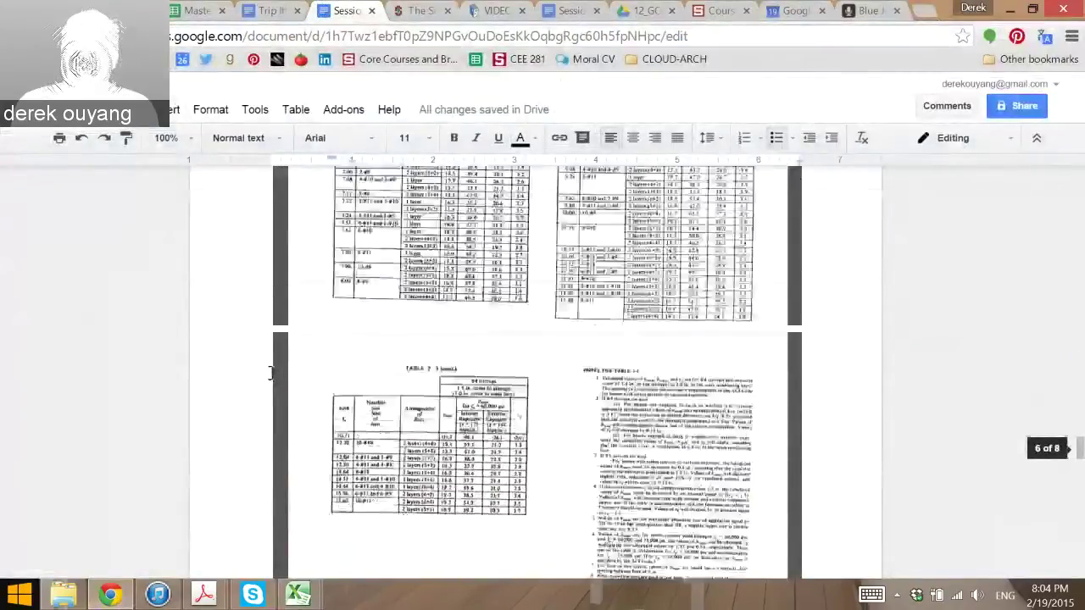
{"action": "scroll", "coordinate": [270, 375], "scroll_direction": "down", "scroll_amount": 5}
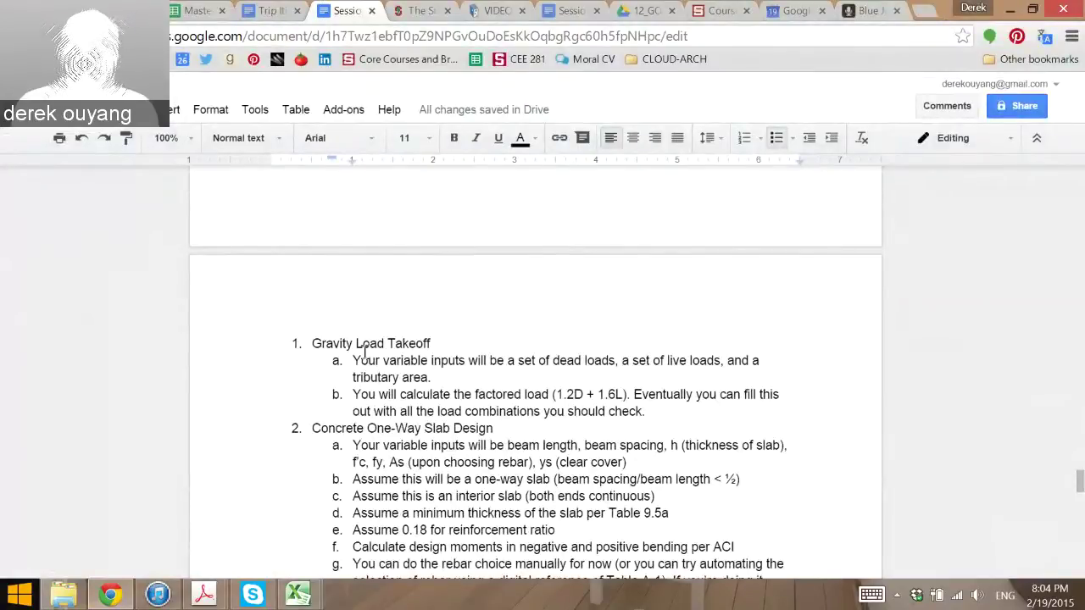
{"action": "scroll", "coordinate": [359, 352], "scroll_direction": "down", "scroll_amount": 2}
{"action": "scroll", "coordinate": [360, 351], "scroll_direction": "down", "scroll_amount": 1}
{"action": "scroll", "coordinate": [359, 352], "scroll_direction": "up", "scroll_amount": 1}
{"action": "scroll", "coordinate": [364, 349], "scroll_direction": "up", "scroll_amount": 1}
{"action": "scroll", "coordinate": [363, 349], "scroll_direction": "down", "scroll_amount": 1}
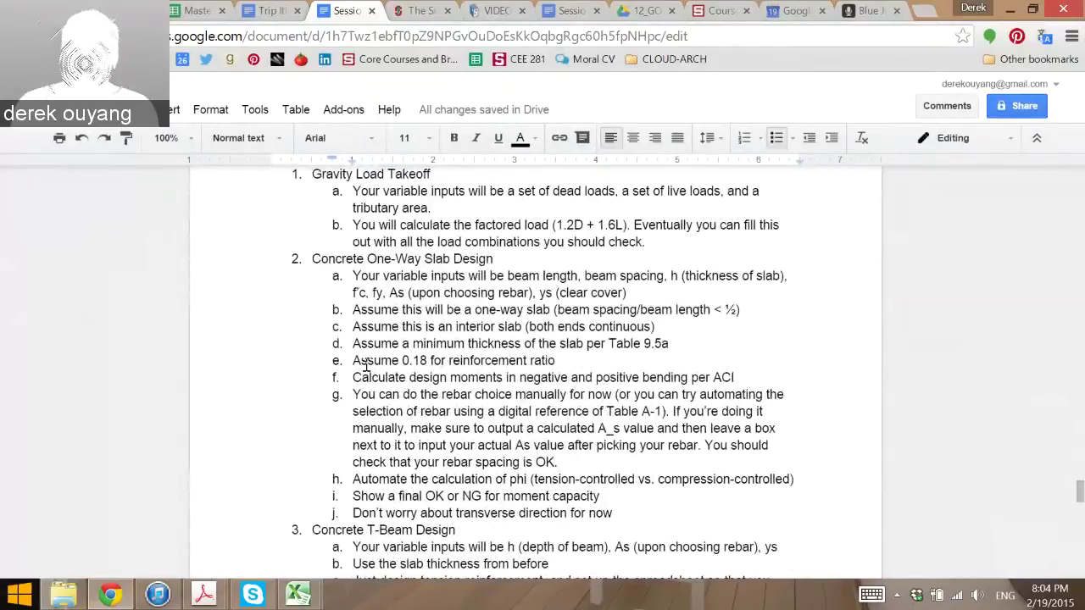
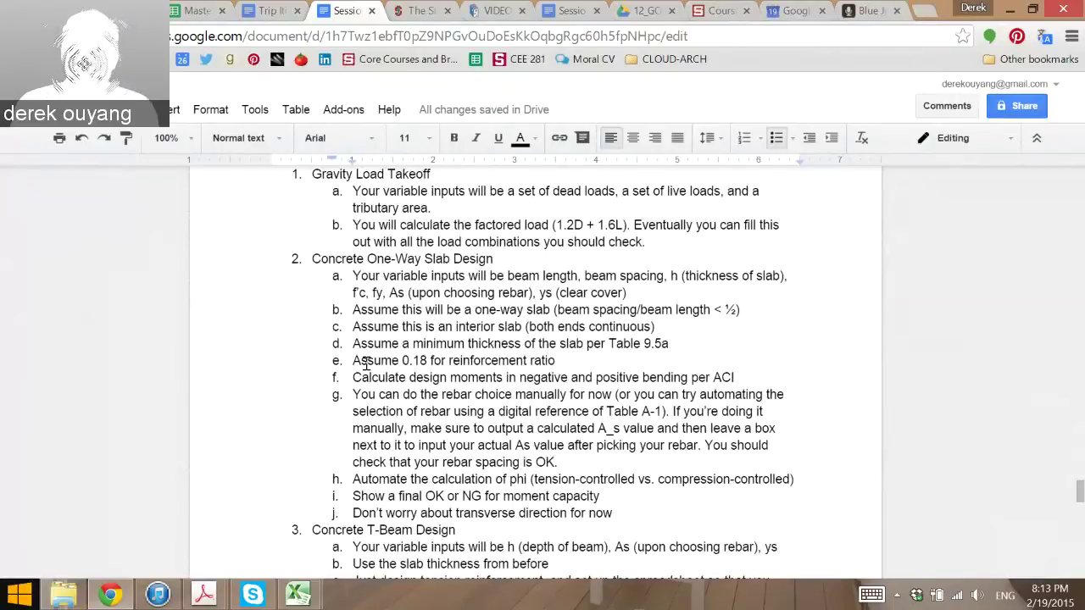
- Read through the assignment list from Concrete One-Way Slab Design and Concrete T-Beam Design down to the Notes heading
{"action": "scroll", "coordinate": [365, 362], "scroll_direction": "down", "scroll_amount": 2}
{"action": "scroll", "coordinate": [325, 174], "scroll_direction": "up", "scroll_amount": 2}
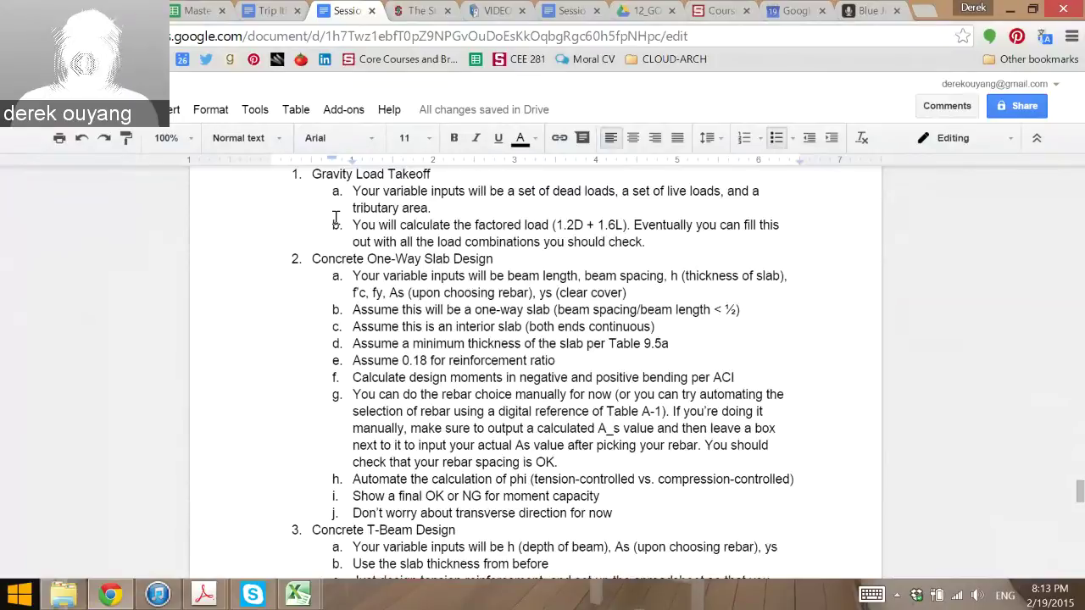
{"action": "scroll", "coordinate": [381, 320], "scroll_direction": "down", "scroll_amount": 1}
{"action": "scroll", "coordinate": [389, 318], "scroll_direction": "up", "scroll_amount": 1}
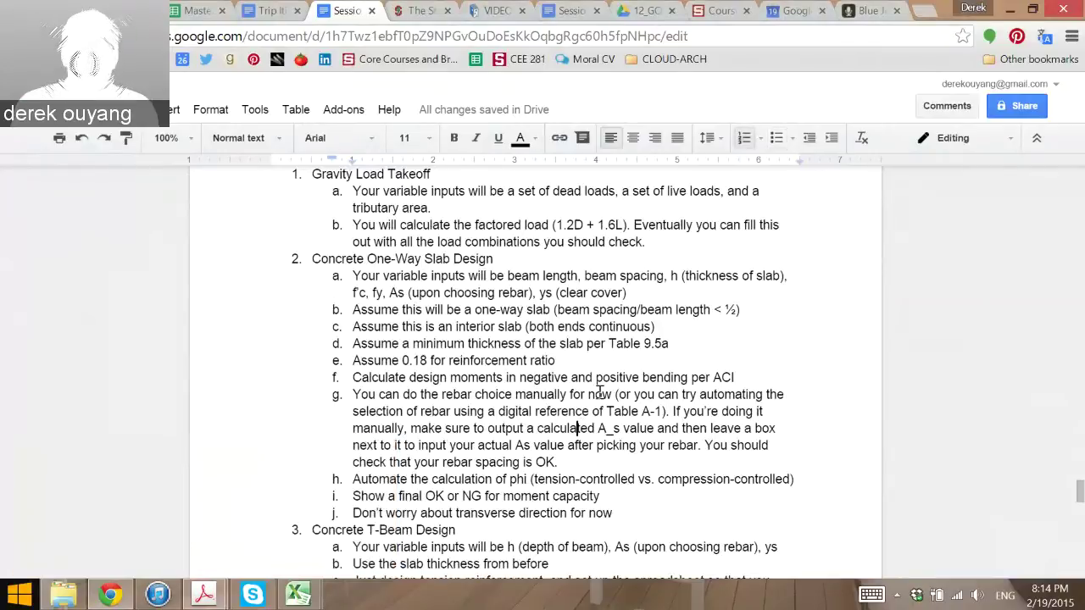
{"action": "scroll", "coordinate": [600, 391], "scroll_direction": "down", "scroll_amount": 5}
{"action": "scroll", "coordinate": [690, 416], "scroll_direction": "up", "scroll_amount": 3}
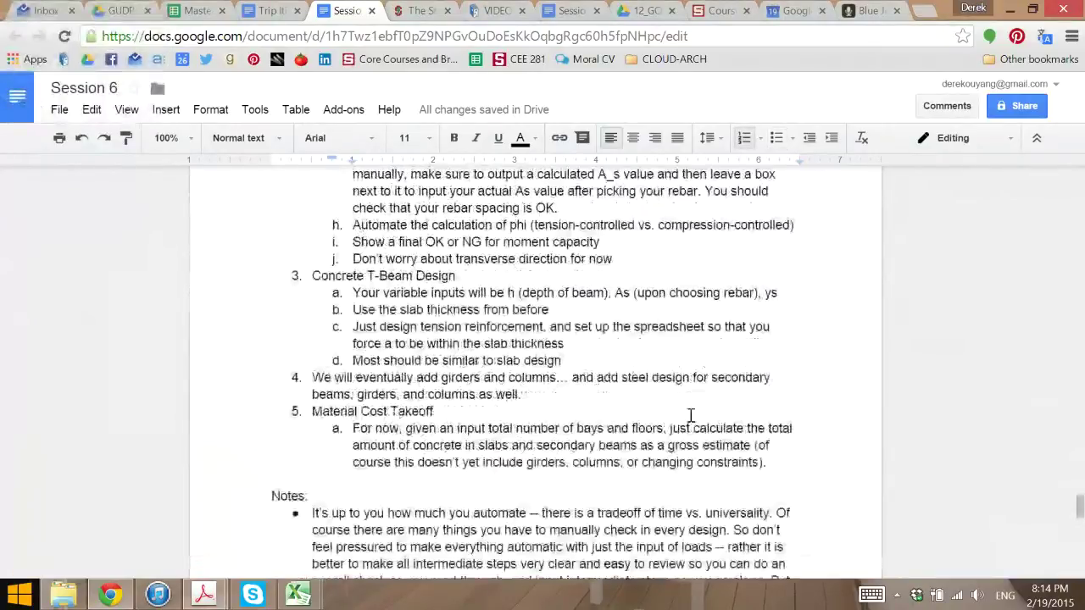
{"action": "scroll", "coordinate": [691, 415], "scroll_direction": "down", "scroll_amount": 3}
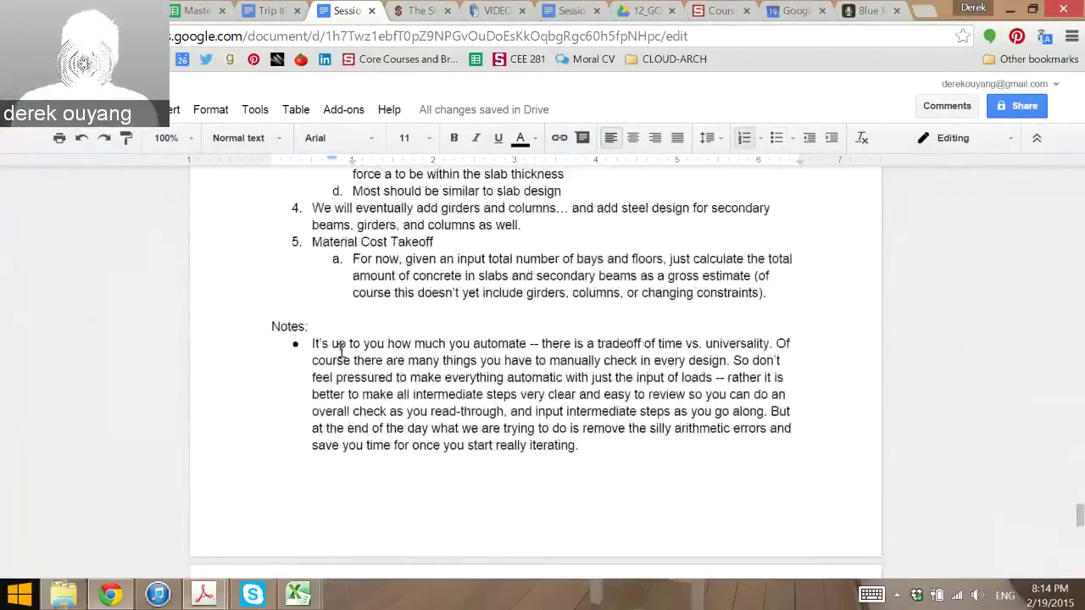
- Highlight the Material Cost Takeoff item with its sub-item to review it, and clear the selection
{"action": "scroll", "coordinate": [341, 260], "scroll_direction": "up", "scroll_amount": 1}
{"action": "left_click_drag", "start_coordinate": [310, 326], "coordinate": [780, 381]}
{"action": "left_click", "coordinate": [390, 324]}
{"action": "left_click_drag", "start_coordinate": [312, 326], "coordinate": [802, 378]}
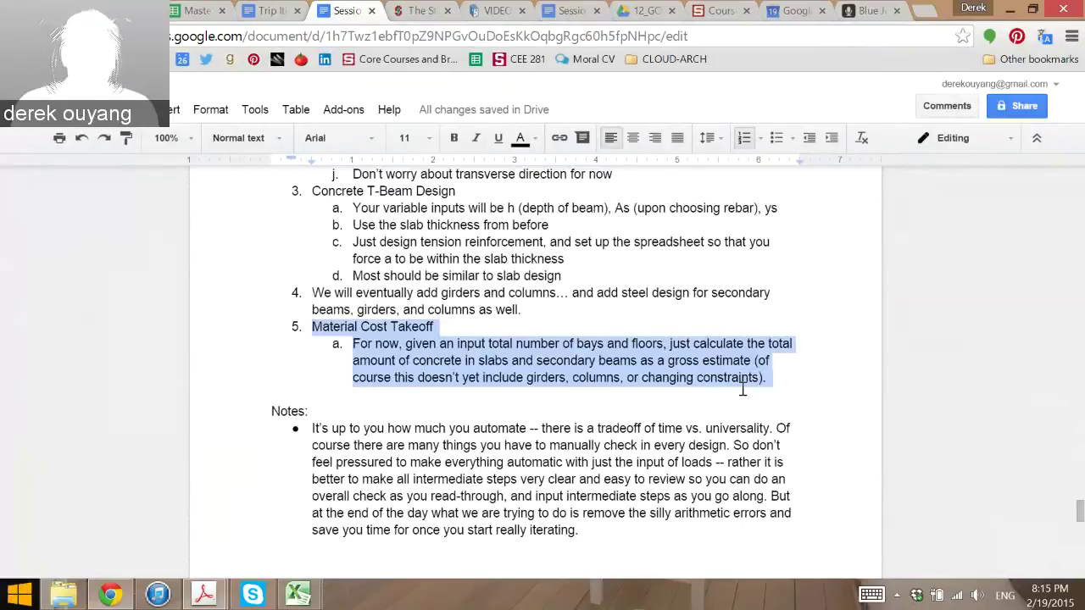
{"action": "left_click", "coordinate": [804, 382]}
- Examine the Notes bullets on automation and written-out calculations, and the closing paragraph about the Assignment 6 due date
{"action": "scroll", "coordinate": [813, 388], "scroll_direction": "down", "scroll_amount": 3}
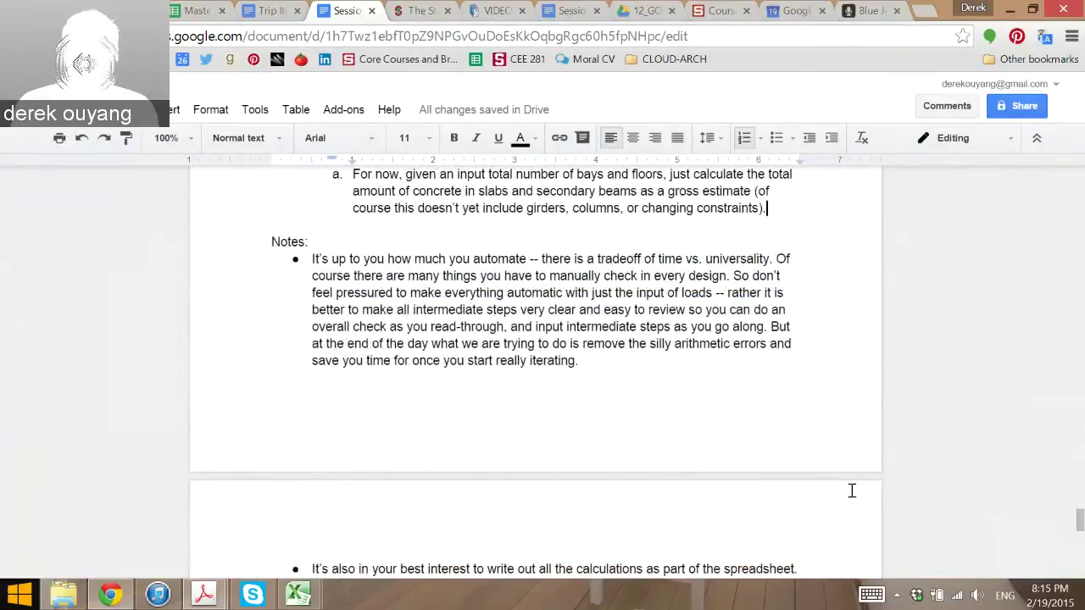
{"action": "scroll", "coordinate": [852, 491], "scroll_direction": "up", "scroll_amount": 3}
{"action": "scroll", "coordinate": [851, 490], "scroll_direction": "down", "scroll_amount": 2}
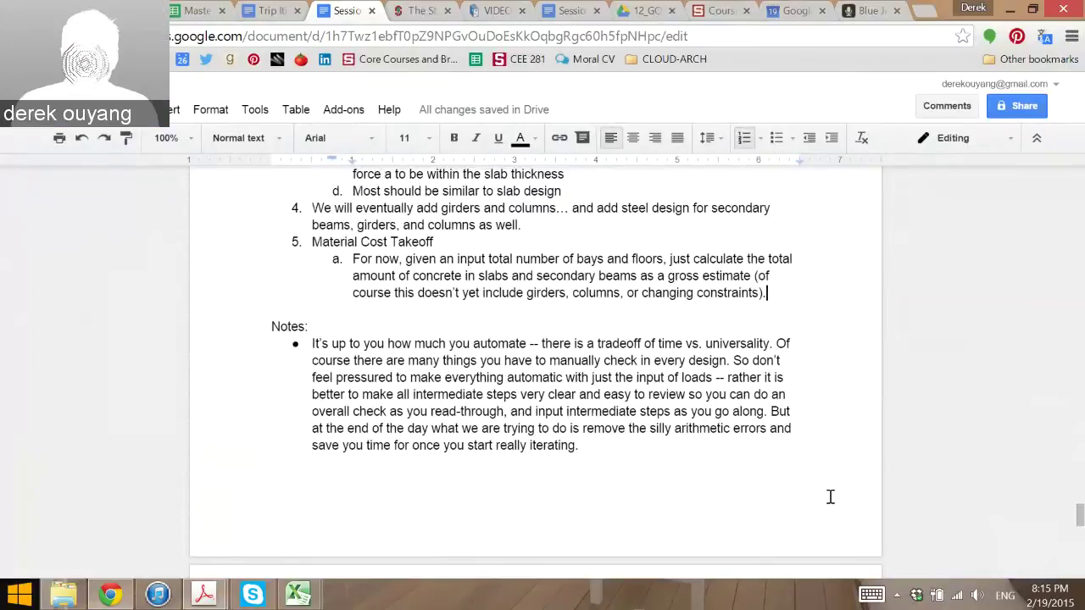
{"action": "scroll", "coordinate": [829, 496], "scroll_direction": "down", "scroll_amount": 2}
{"action": "scroll", "coordinate": [823, 484], "scroll_direction": "up", "scroll_amount": 2}
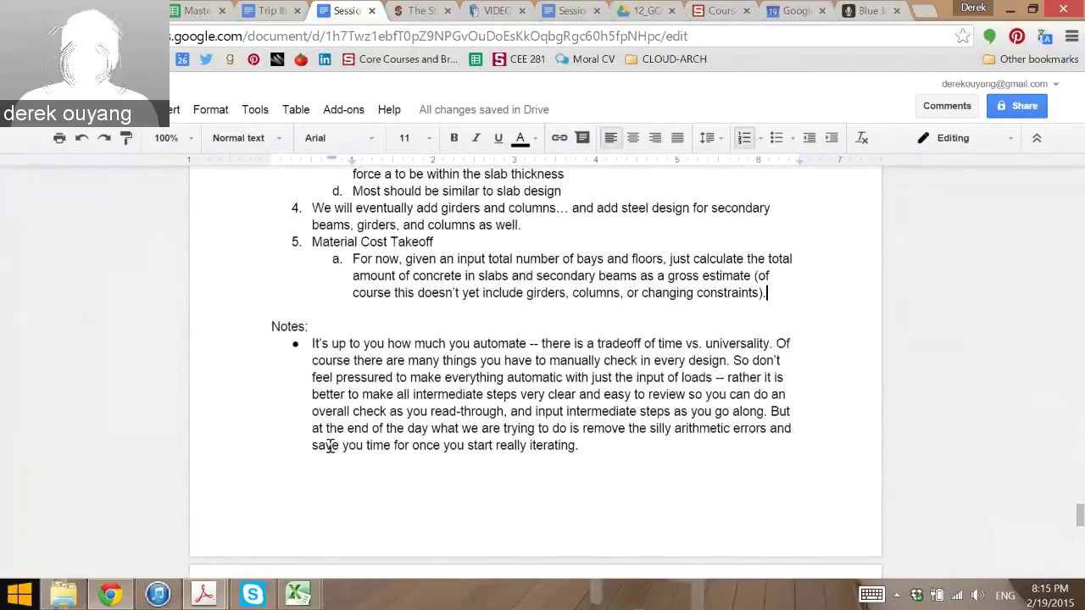
{"action": "scroll", "coordinate": [369, 449], "scroll_direction": "down", "scroll_amount": 4}
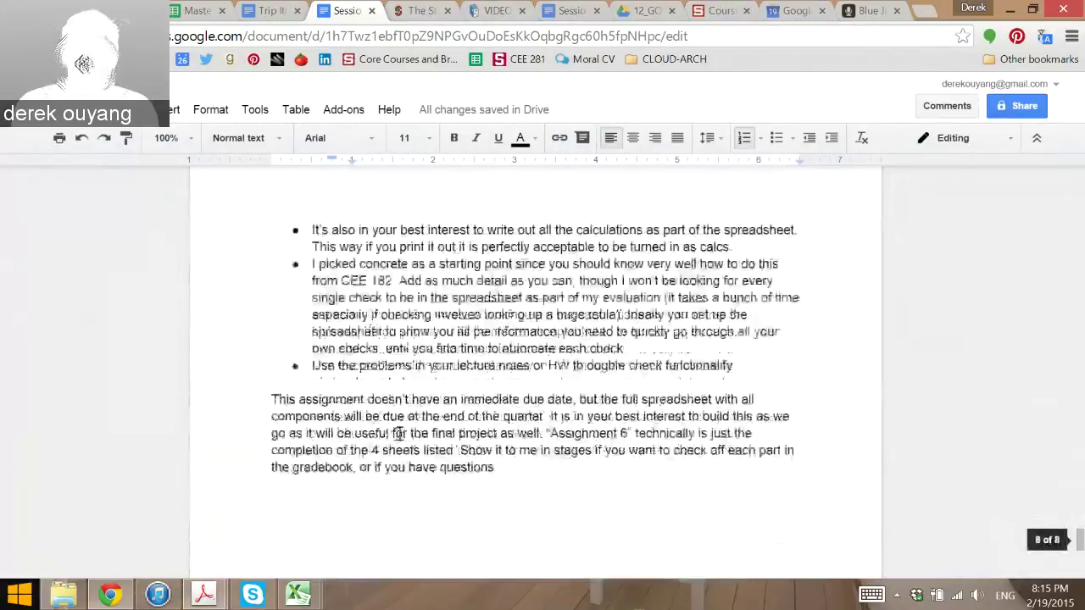
{"action": "scroll", "coordinate": [400, 433], "scroll_direction": "up", "scroll_amount": 1}
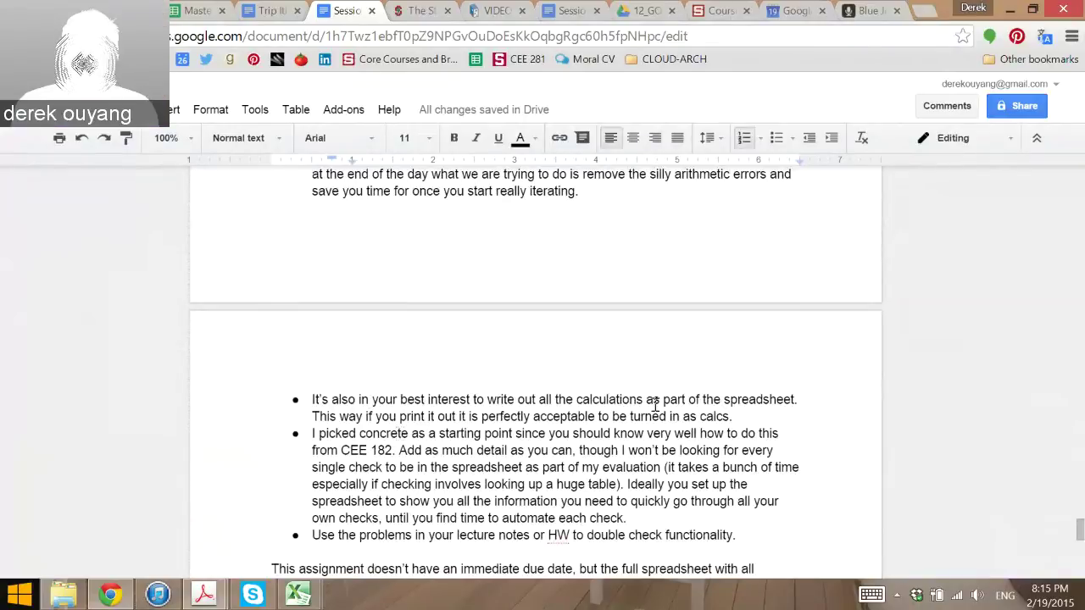
{"action": "scroll", "coordinate": [655, 406], "scroll_direction": "down", "scroll_amount": 4}
{"action": "scroll", "coordinate": [720, 410], "scroll_direction": "up", "scroll_amount": 1}
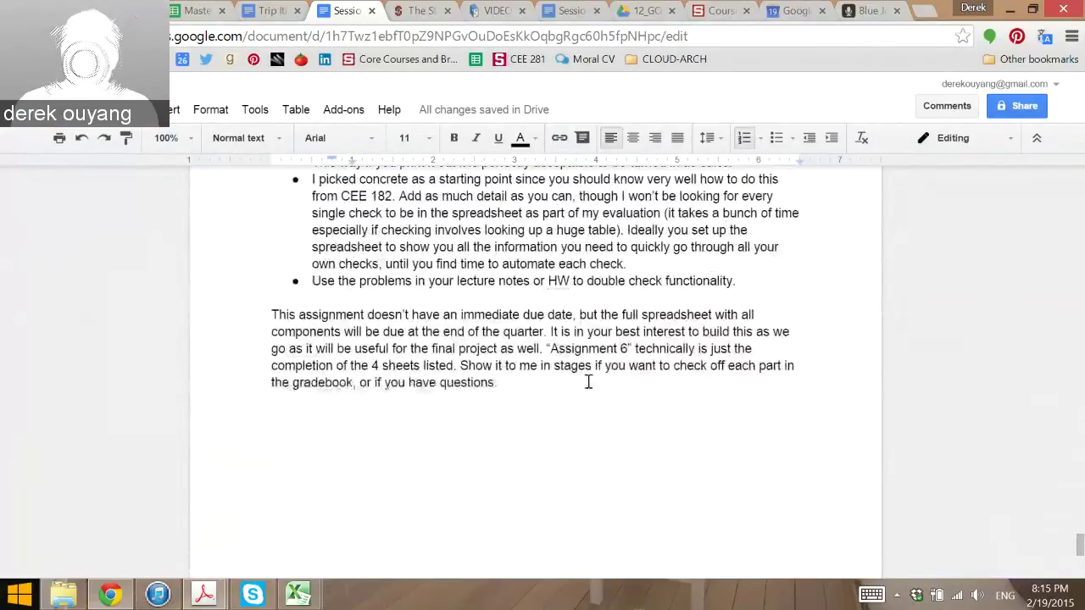